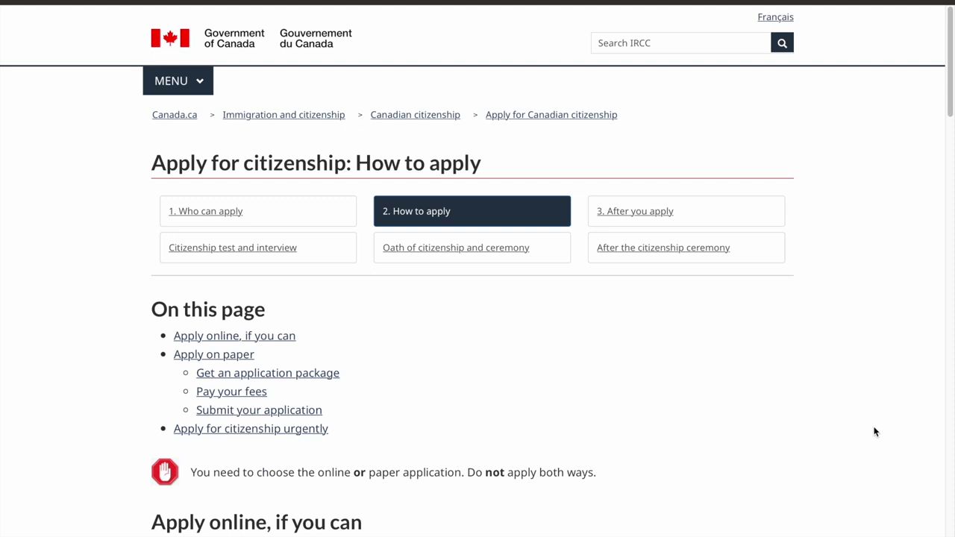
# Open the 'Check if you can apply online' link in a new tab
pyautogui.scroll(-7, 875, 431)
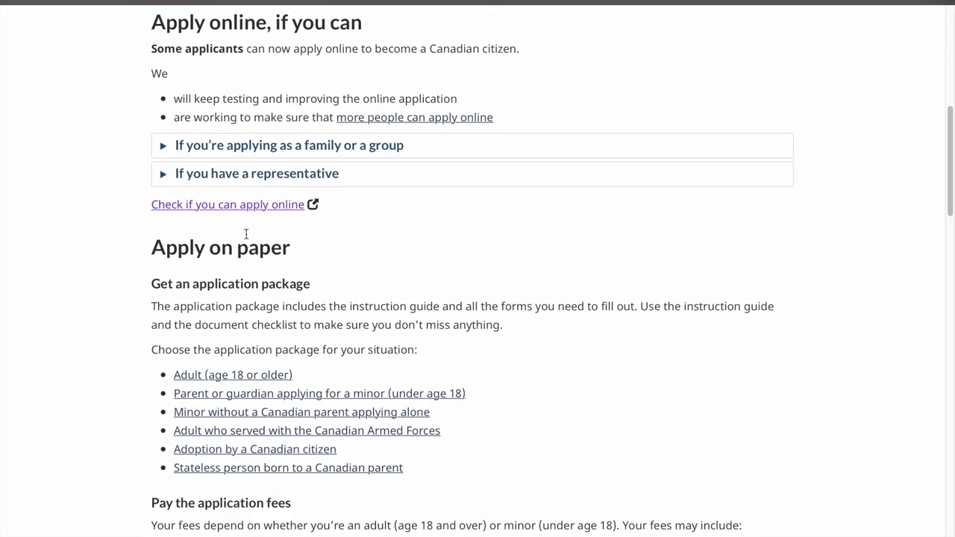
pyautogui.rightClick(254, 211)
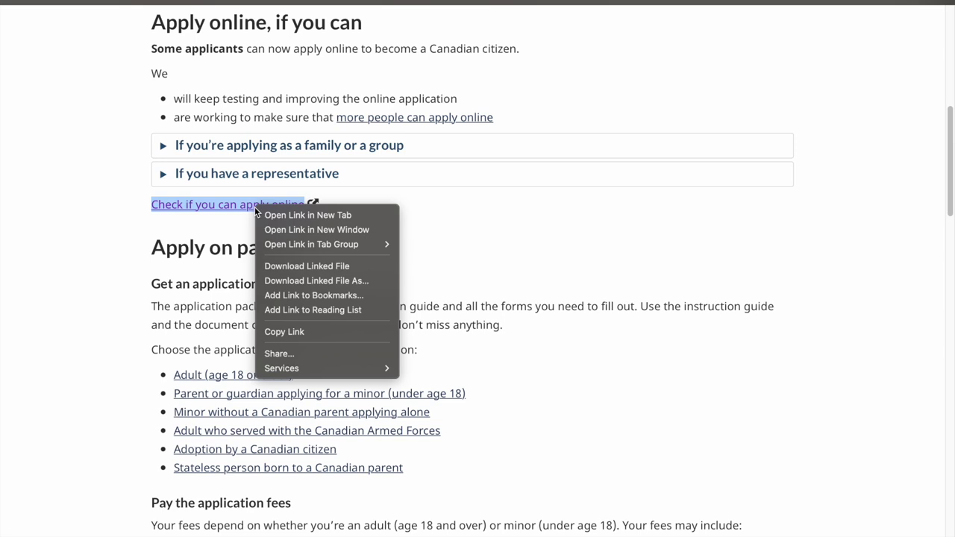
pyautogui.click(302, 214)
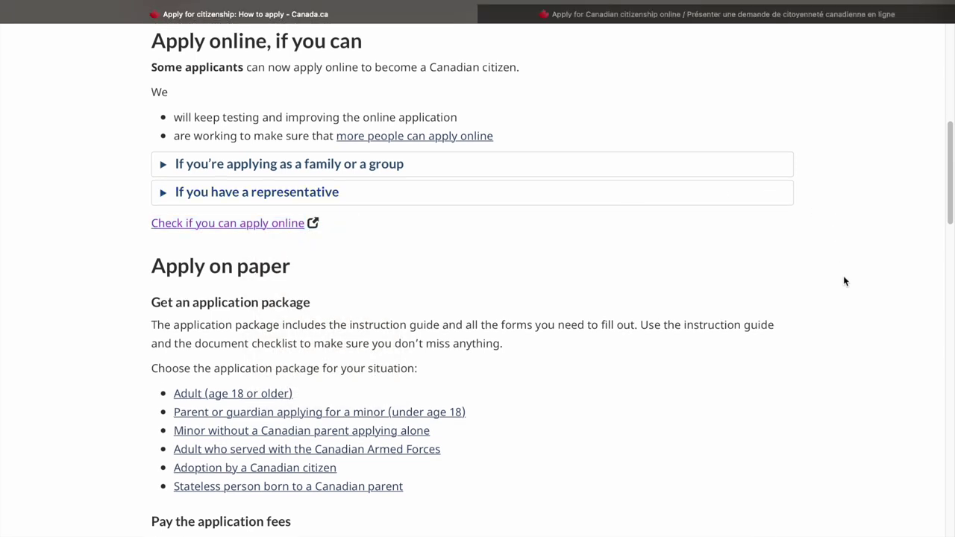
# Read the paper application submission rules and the mail and courier addresses
pyautogui.scroll(-8, 842, 276)
pyautogui.scroll(-1, 845, 281)
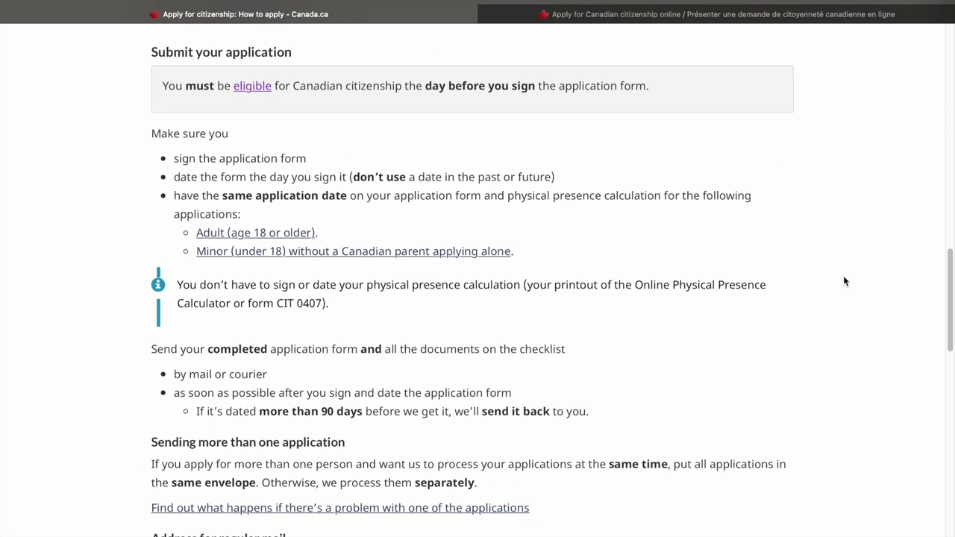
pyautogui.scroll(-1, 844, 280)
pyautogui.scroll(-2, 844, 279)
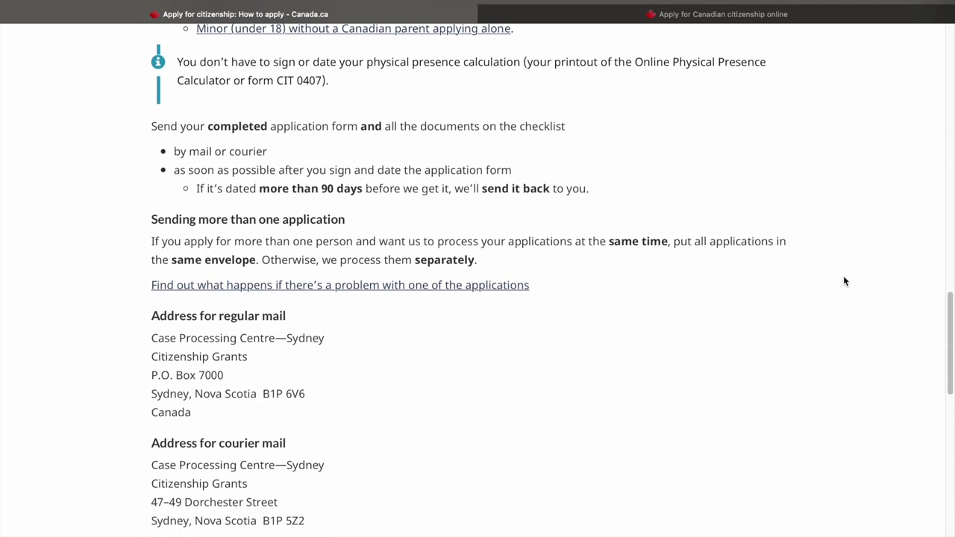
pyautogui.scroll(5, 808, 172)
pyautogui.scroll(2, 808, 172)
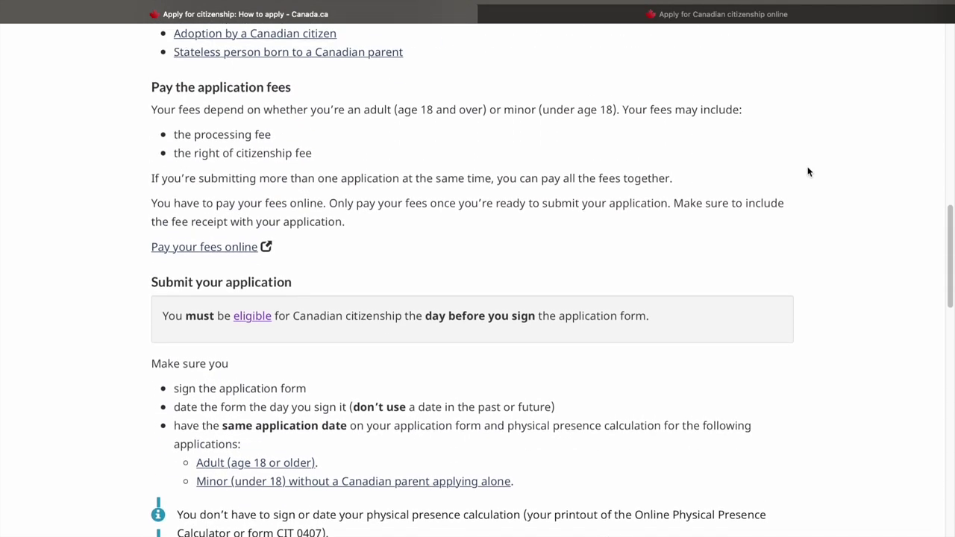
pyautogui.scroll(2, 808, 172)
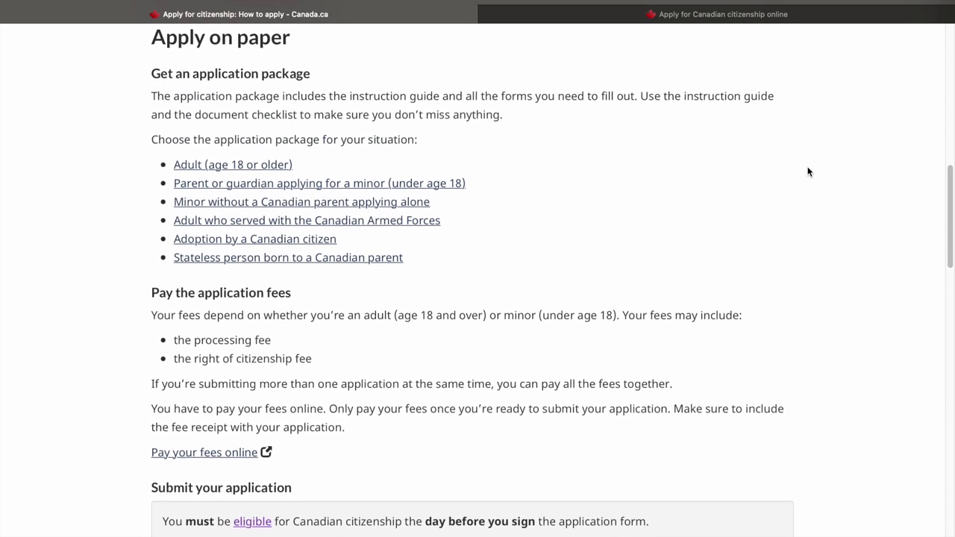
pyautogui.scroll(-4, 807, 172)
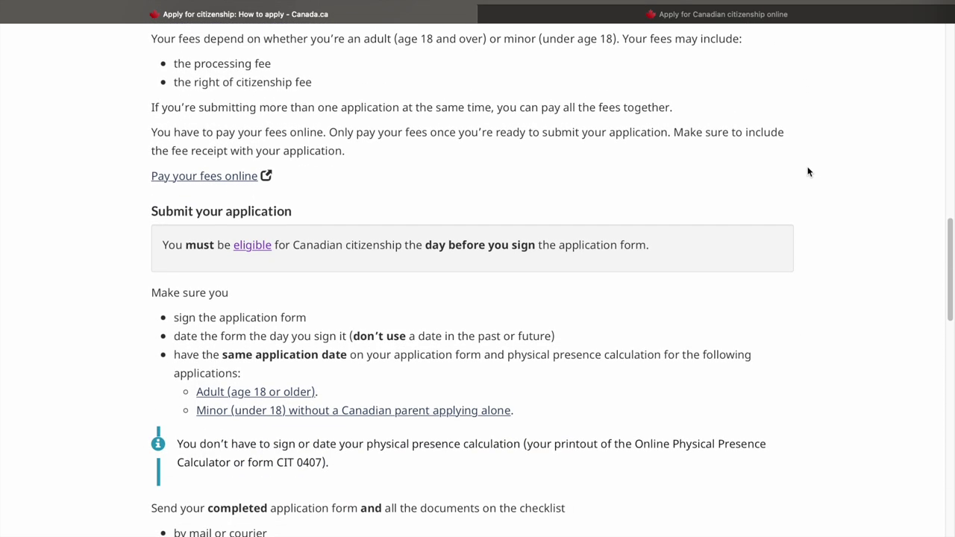
pyautogui.scroll(-1, 808, 172)
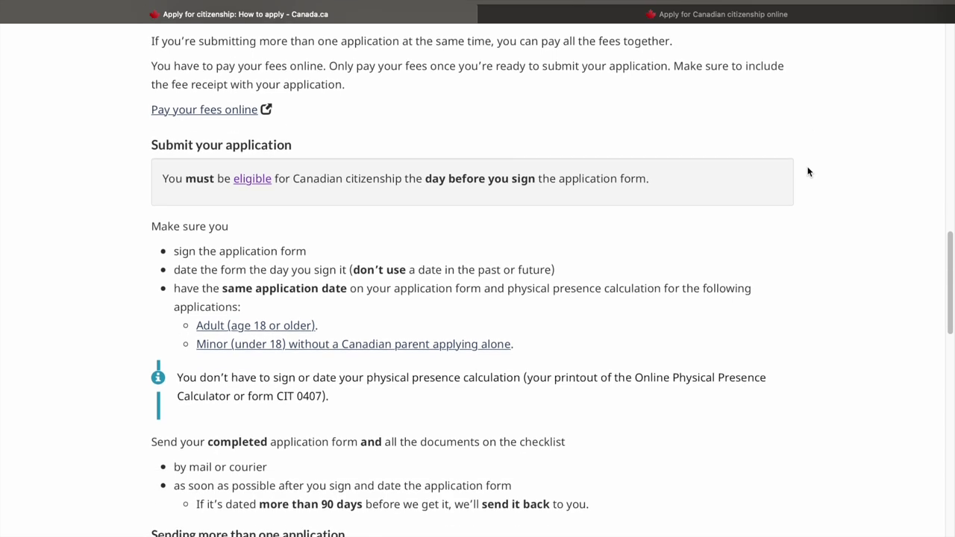
pyautogui.scroll(-2, 808, 172)
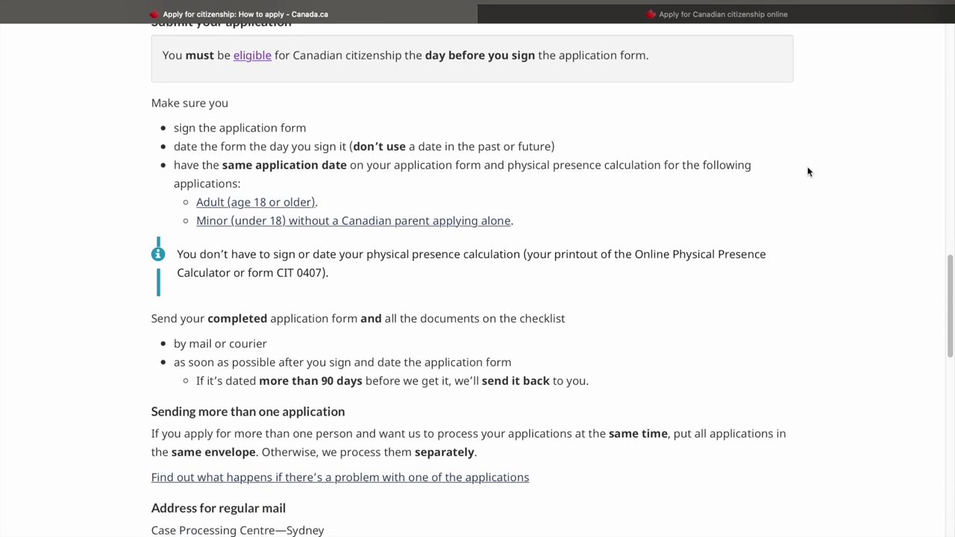
pyautogui.scroll(-1, 808, 171)
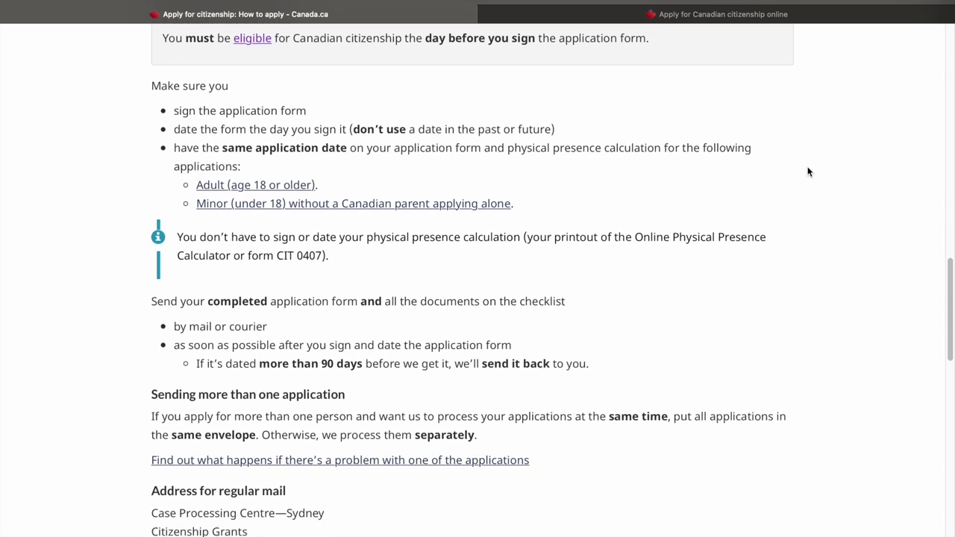
pyautogui.scroll(-2, 808, 172)
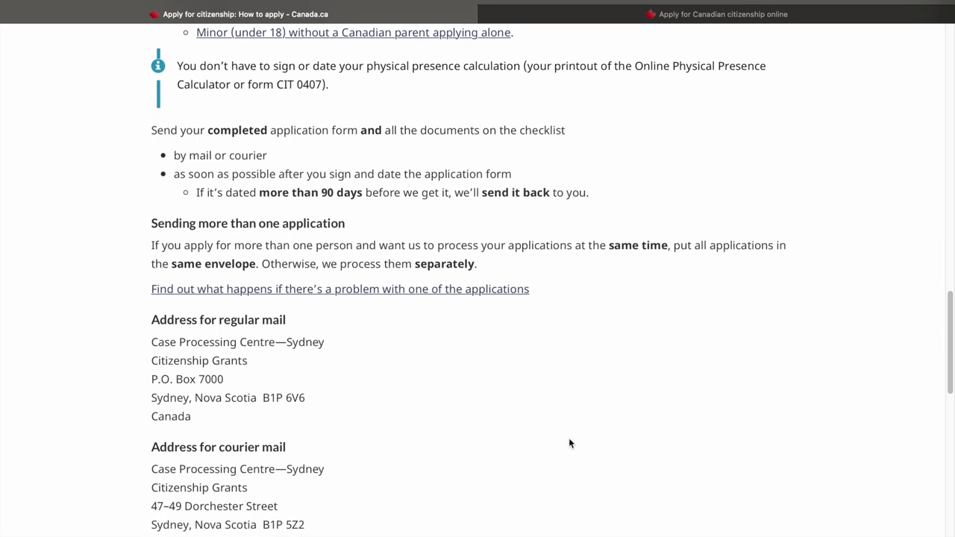
pyautogui.scroll(-3, 568, 443)
# On After you apply, answer Online, By myself, and No representative
pyautogui.click(736, 489)
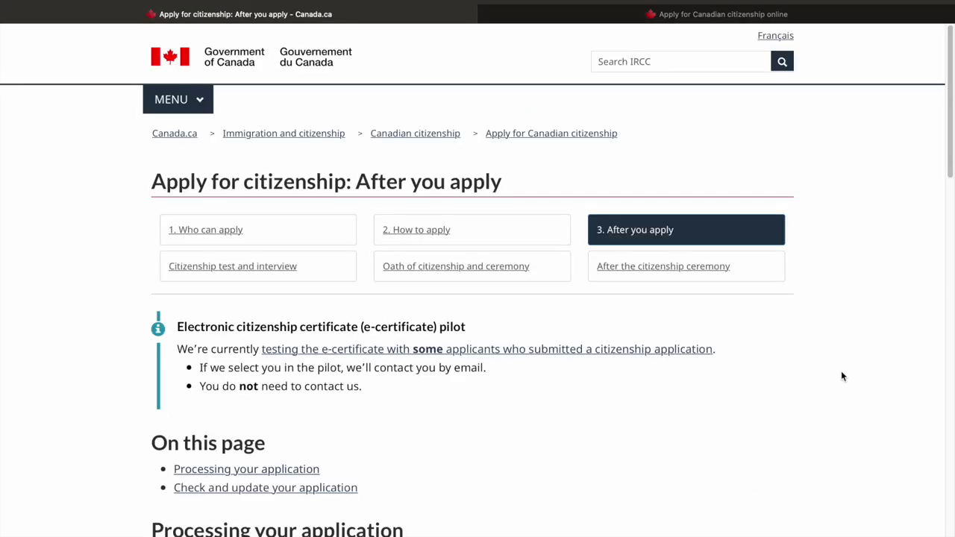
pyautogui.scroll(-6, 865, 343)
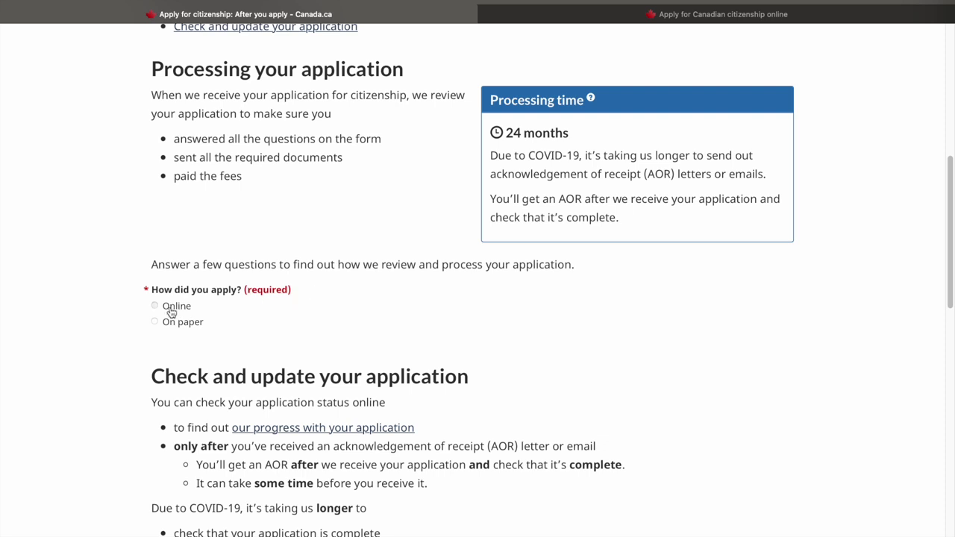
pyautogui.click(170, 312)
pyautogui.click(165, 366)
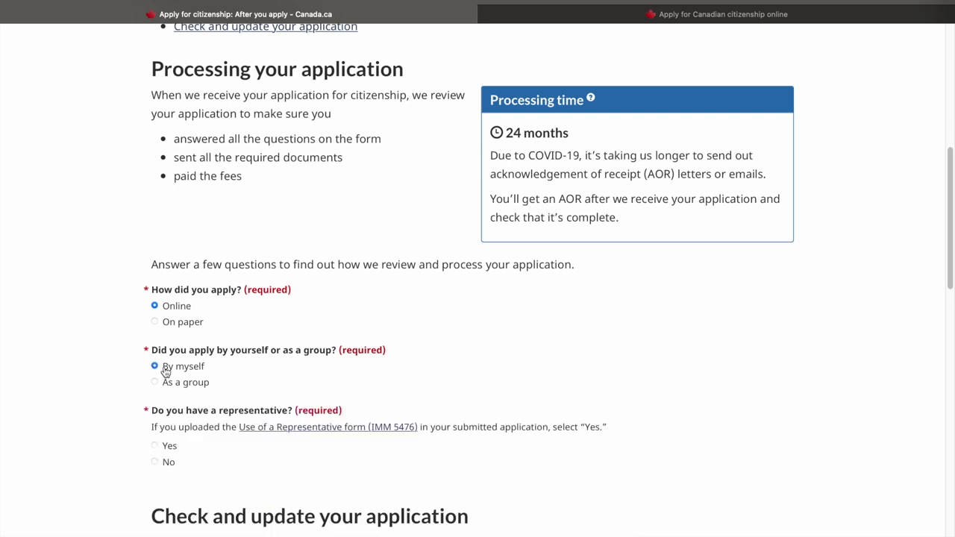
pyautogui.scroll(-1, 93, 425)
pyautogui.scroll(-2, 92, 426)
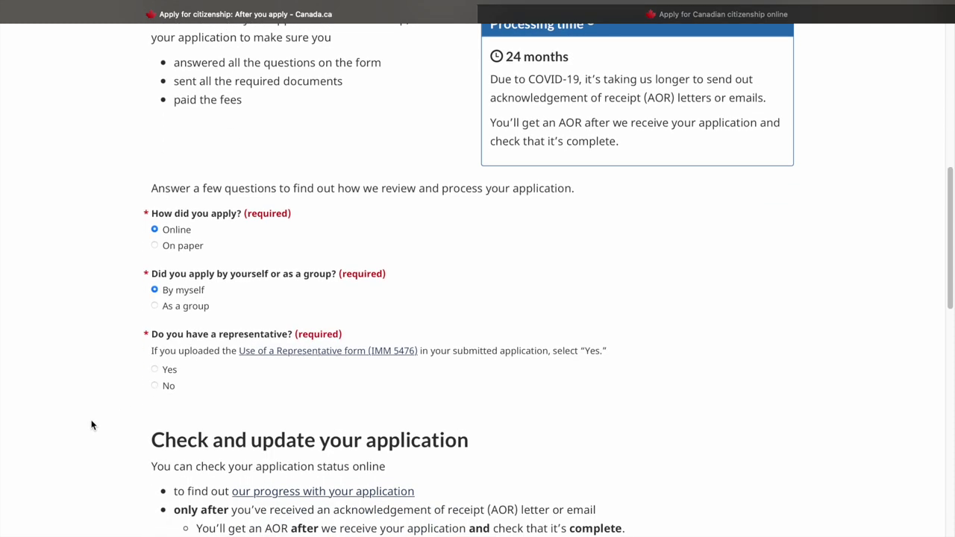
pyautogui.click(166, 388)
# Read the online-applicant guidance and continue to the citizenship test and interview page
pyautogui.scroll(-4, 107, 451)
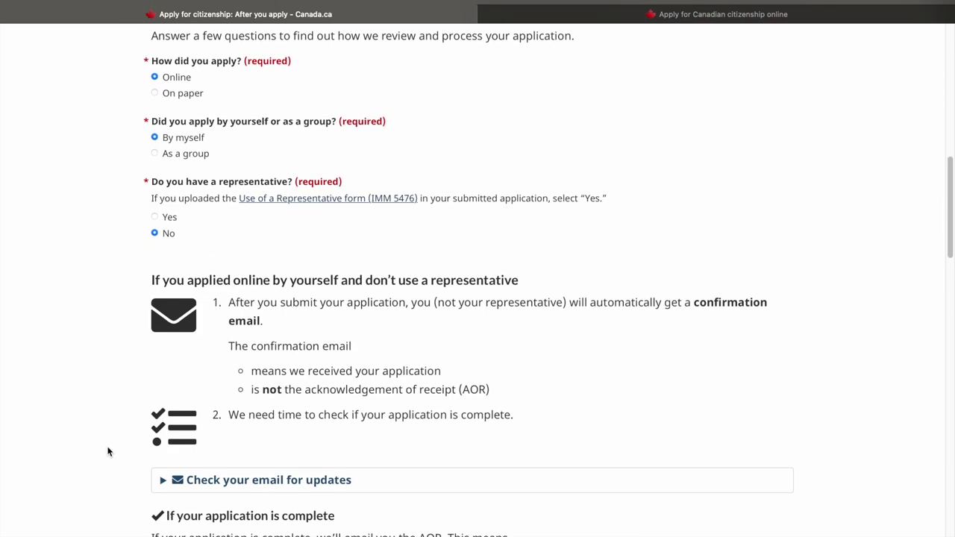
pyautogui.scroll(-1, 107, 452)
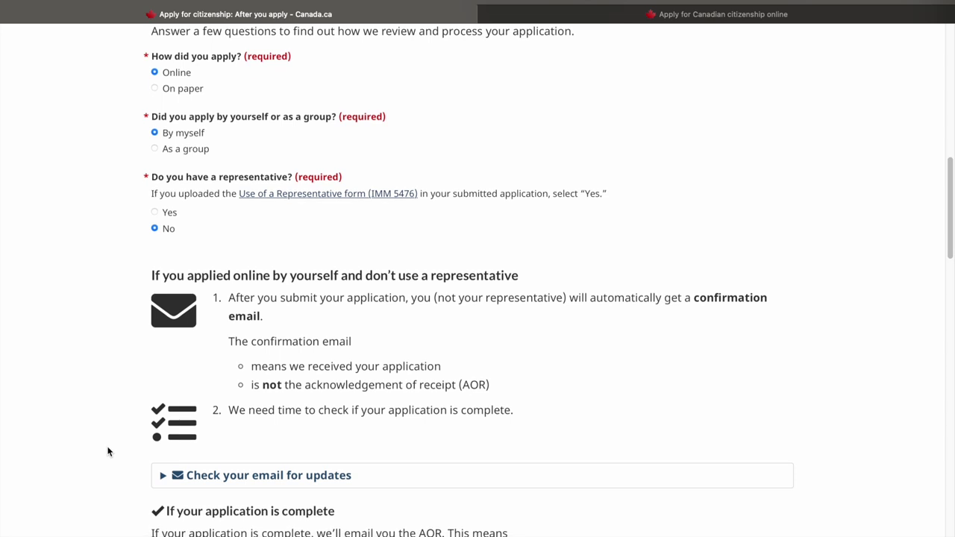
pyautogui.scroll(-3, 107, 452)
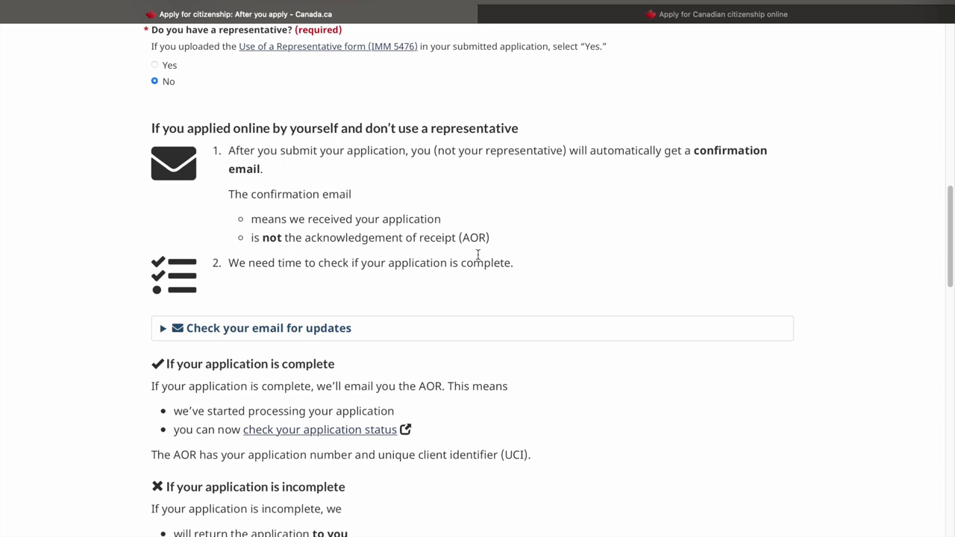
pyautogui.scroll(-1, 478, 254)
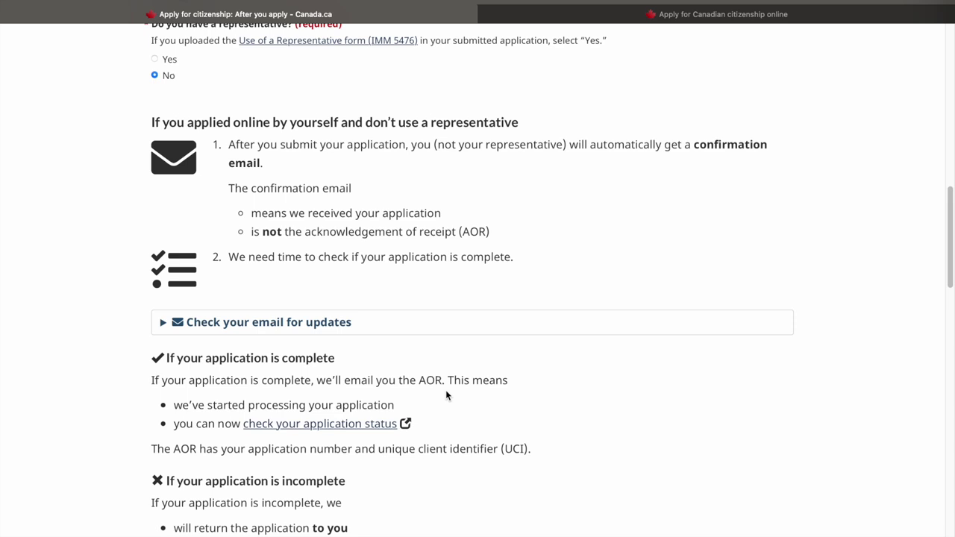
pyautogui.scroll(-3, 445, 389)
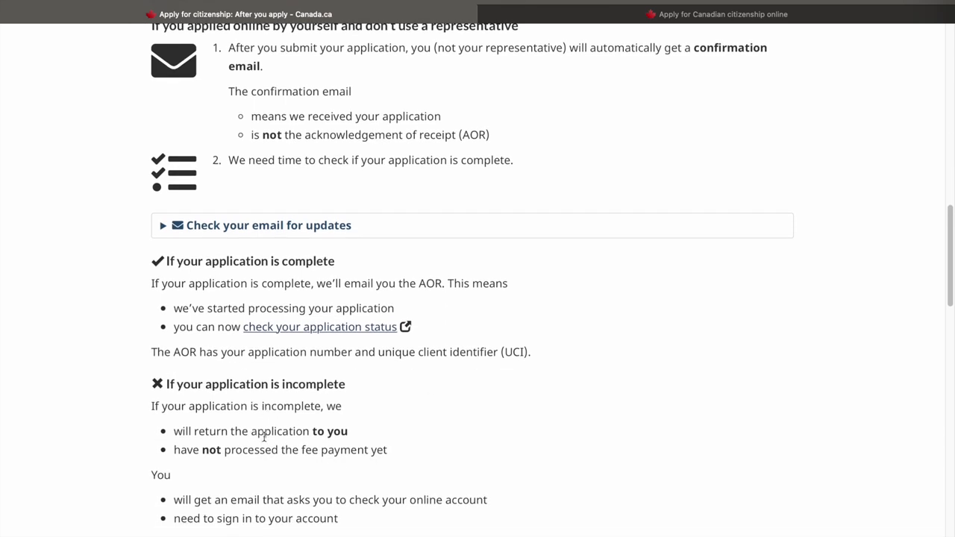
pyautogui.scroll(-5, 357, 445)
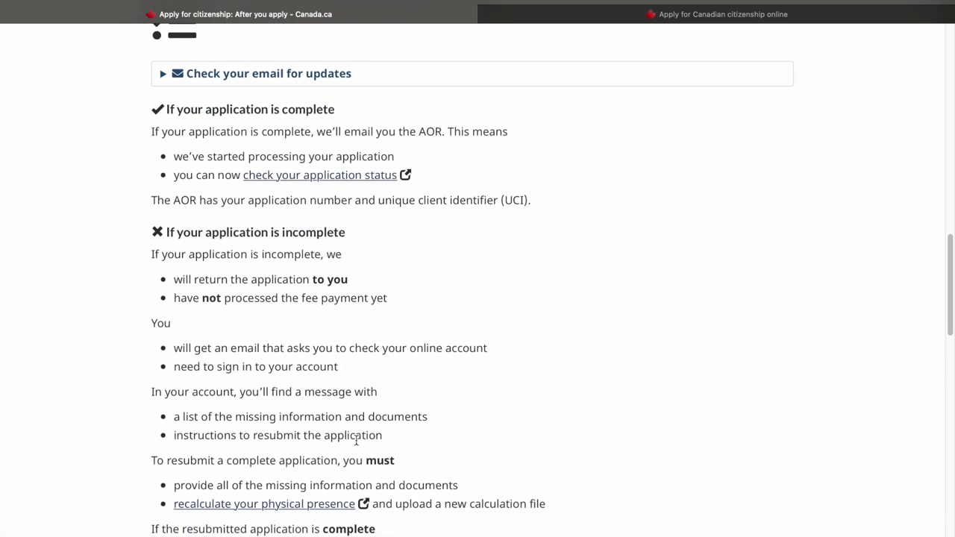
pyautogui.scroll(-7, 356, 440)
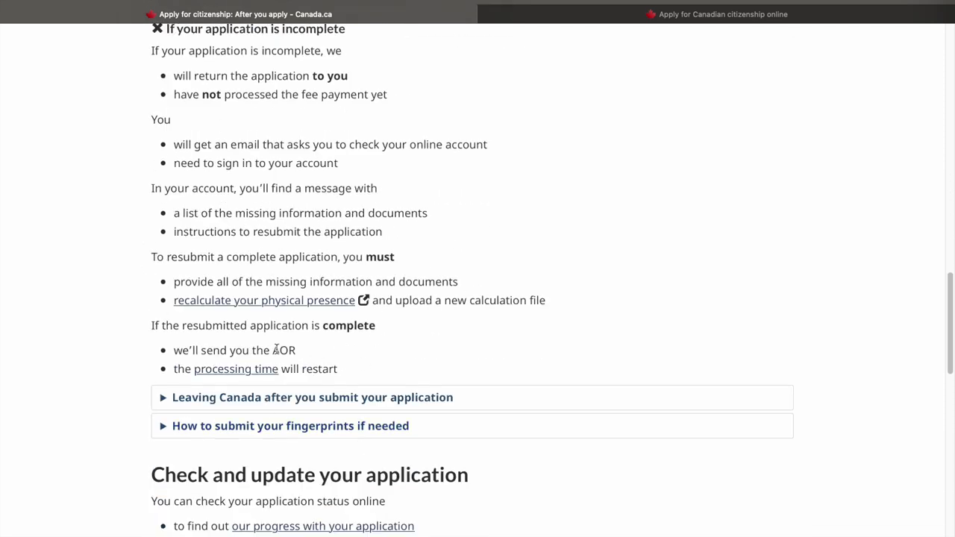
pyautogui.scroll(-15, 576, 399)
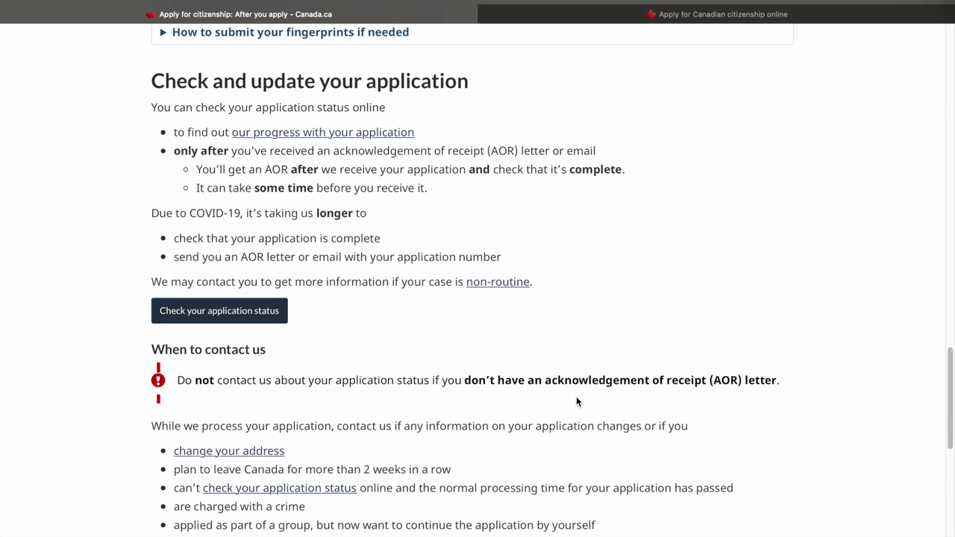
pyautogui.scroll(-3, 576, 402)
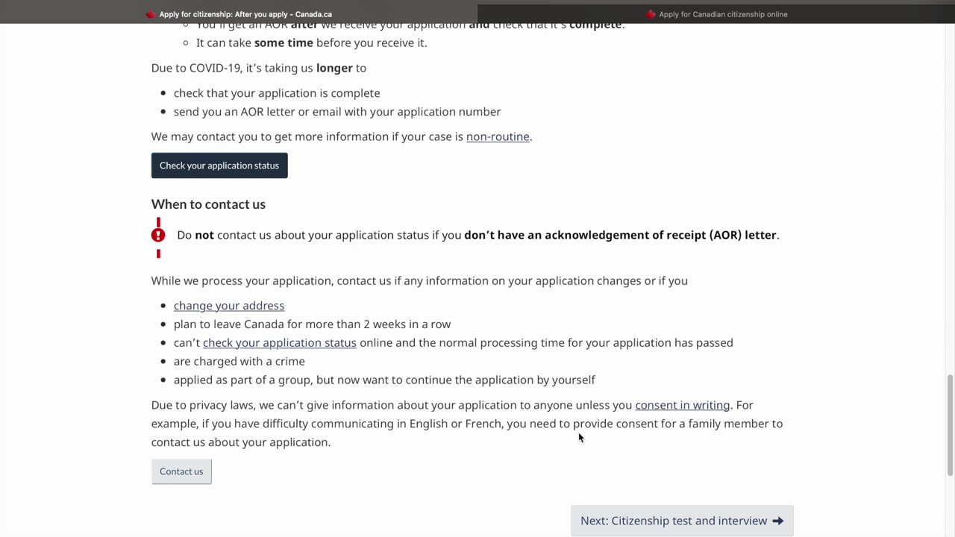
pyautogui.click(653, 525)
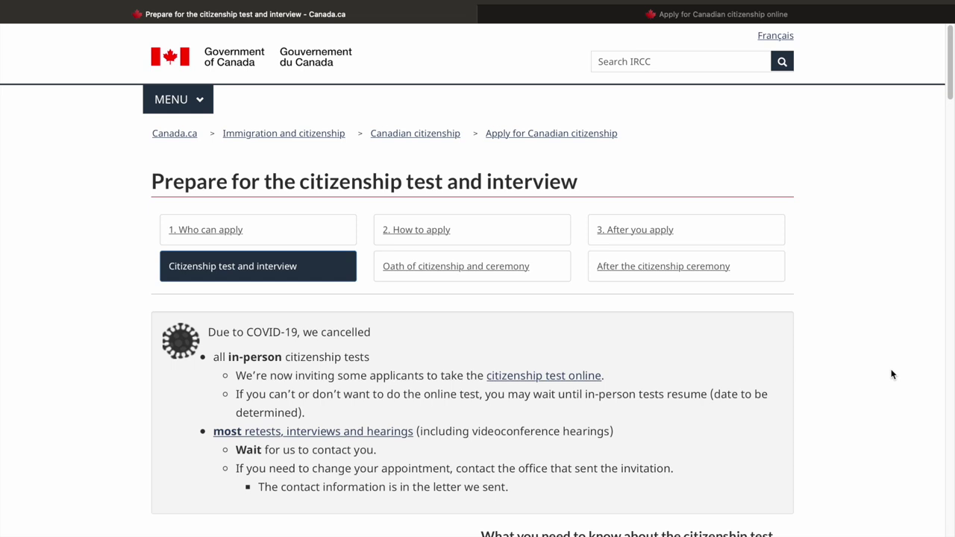
# Scroll through the test page on test takers, the 20 questions and scheduling
pyautogui.scroll(-5, 892, 374)
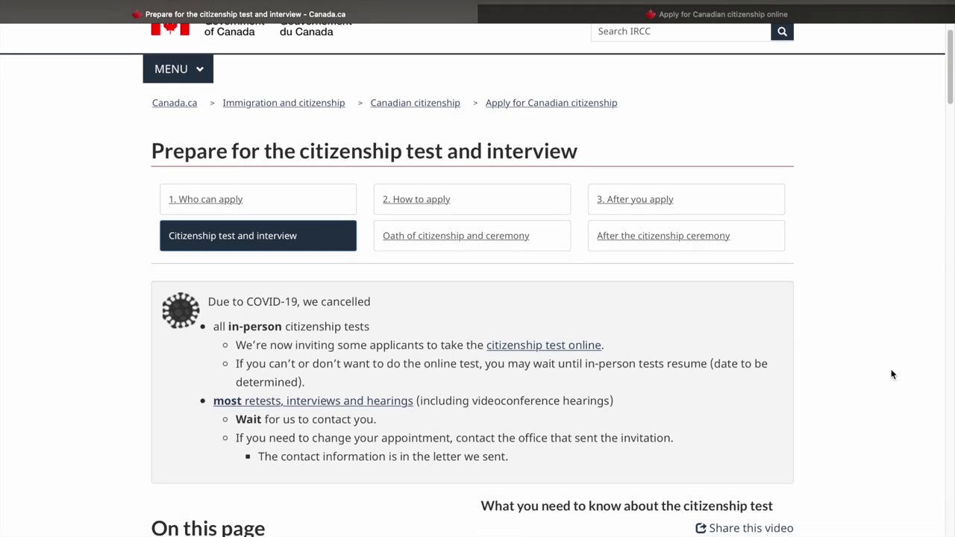
pyautogui.scroll(-5, 892, 374)
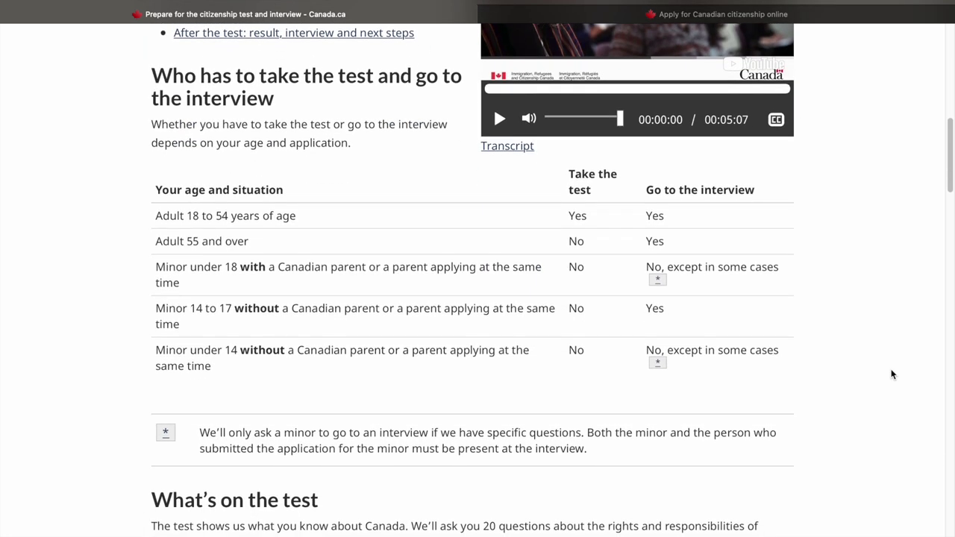
pyautogui.scroll(-4, 892, 374)
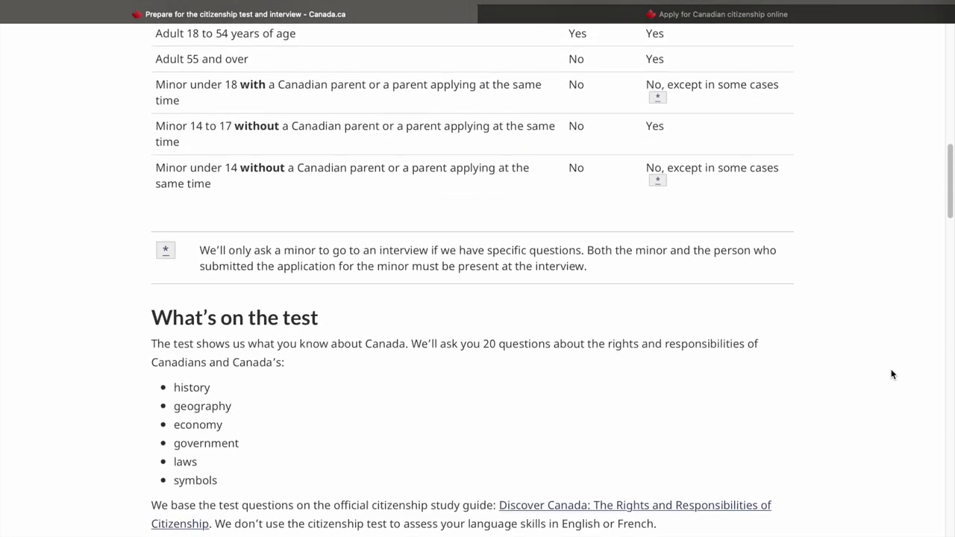
pyautogui.scroll(-8, 892, 374)
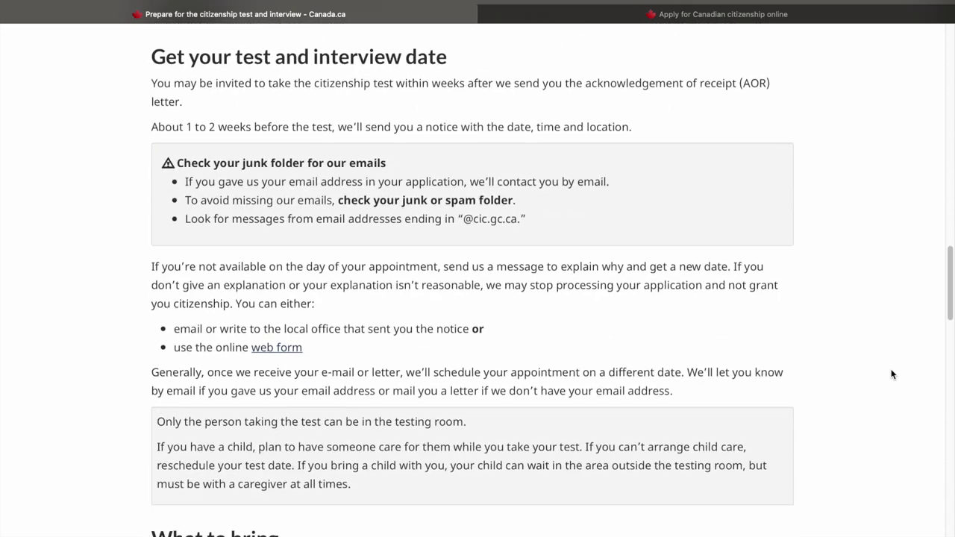
pyautogui.scroll(-10, 892, 374)
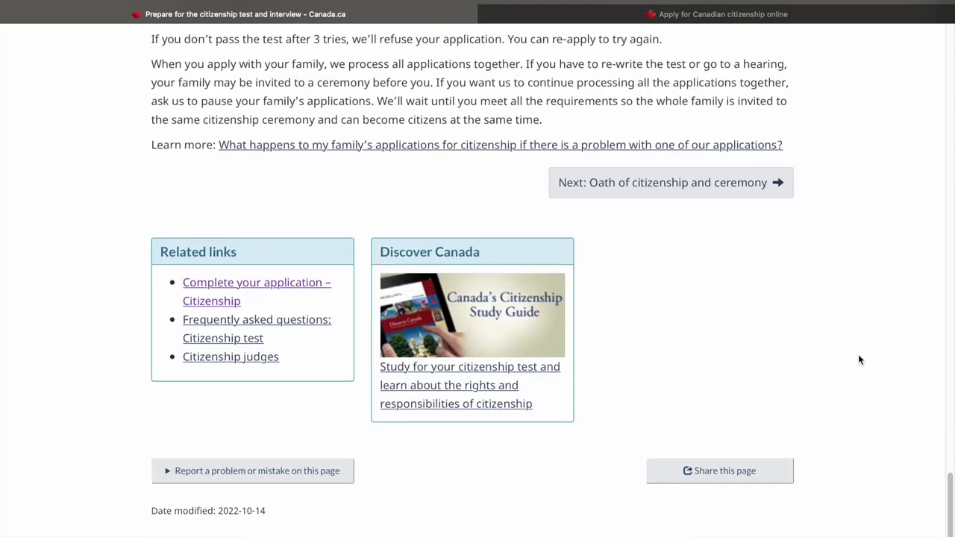
# Review the oath and citizenship ceremony page, then return to the Apply online tab
pyautogui.click(727, 196)
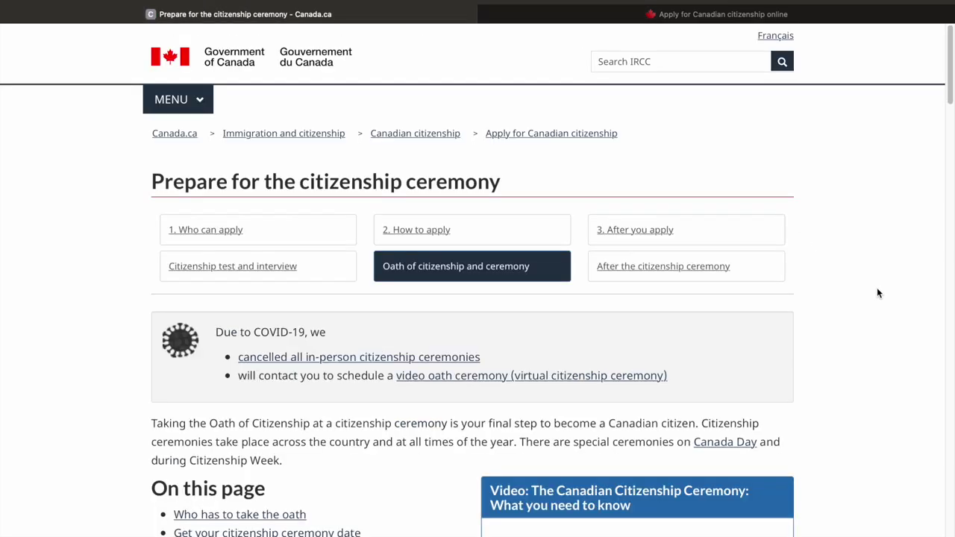
pyautogui.scroll(-2, 878, 293)
pyautogui.scroll(-6, 878, 292)
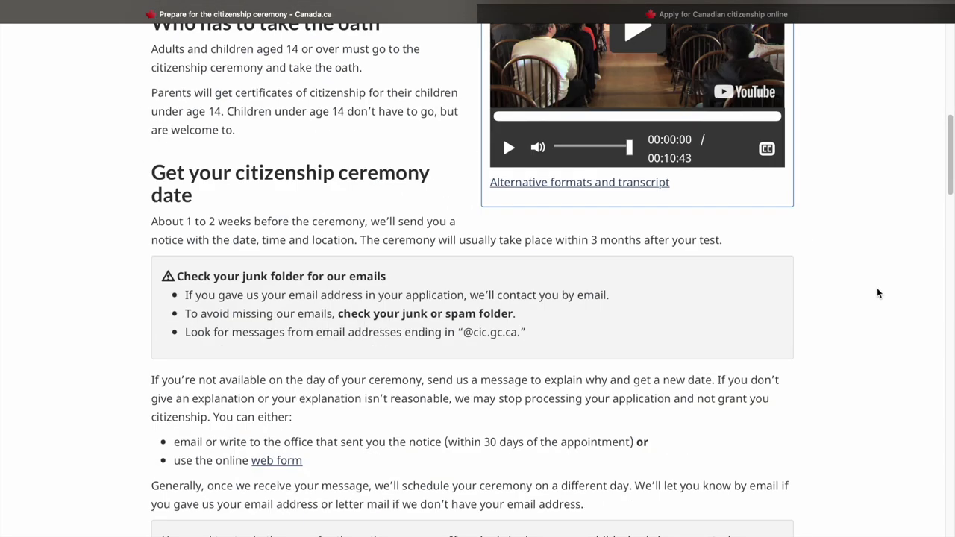
pyautogui.scroll(3, 878, 292)
pyautogui.scroll(2, 877, 292)
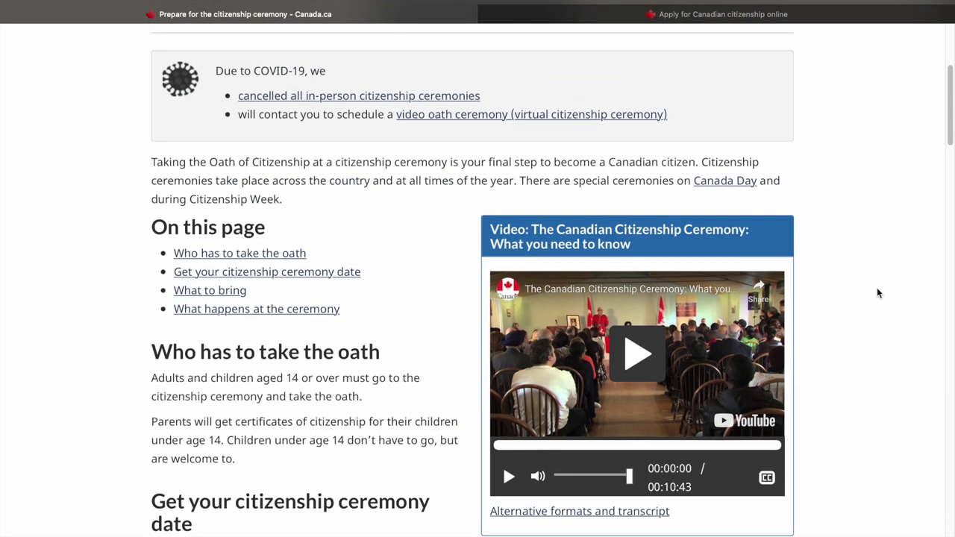
pyautogui.scroll(4, 878, 292)
pyautogui.scroll(-1, 878, 292)
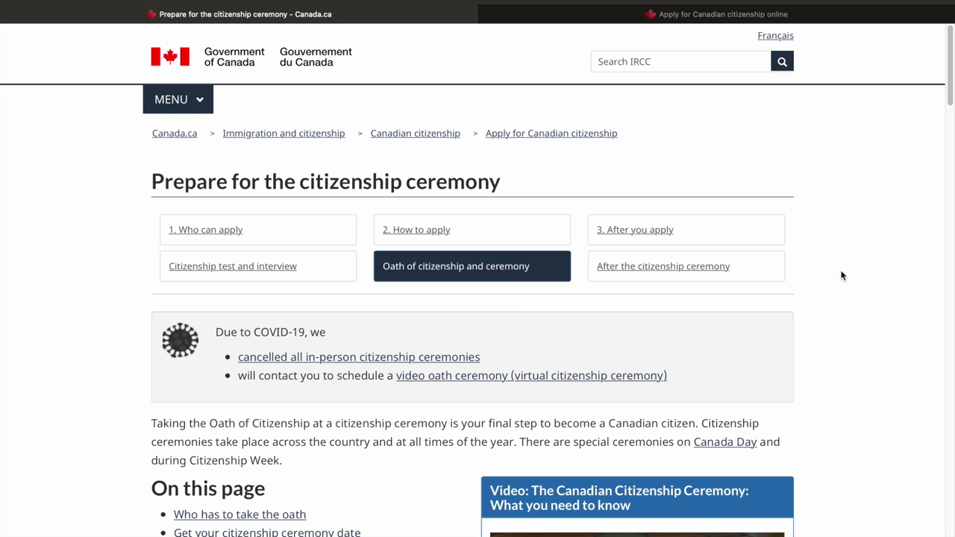
pyautogui.click(830, 18)
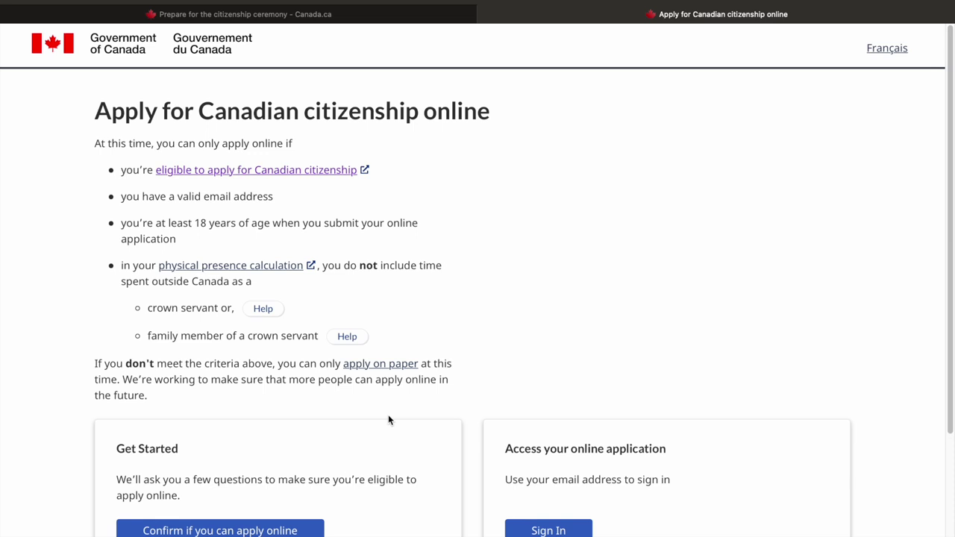
# Start the eligibility check and answer Yes to email, permanent residence and age 18
pyautogui.click(302, 530)
pyautogui.click(132, 257)
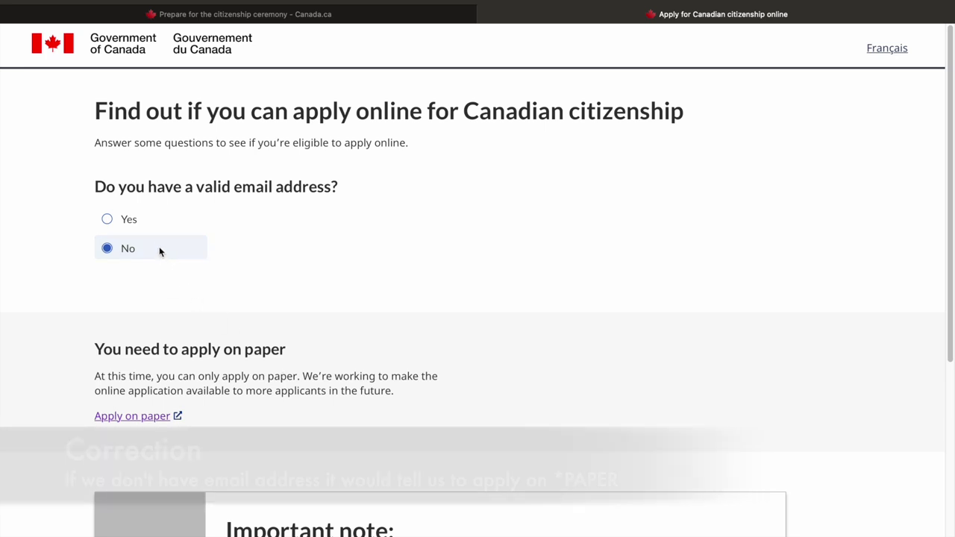
pyautogui.click(128, 221)
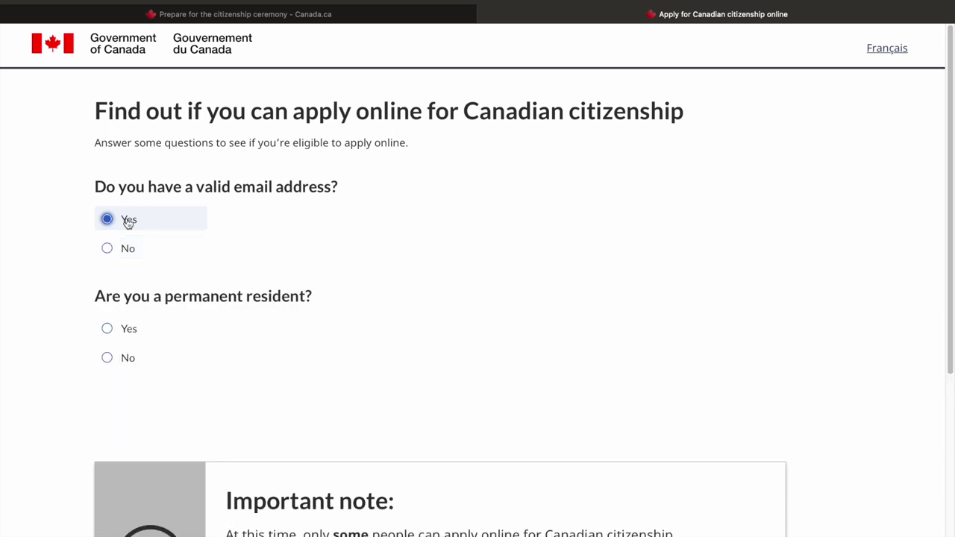
pyautogui.click(109, 338)
pyautogui.scroll(-2, 63, 417)
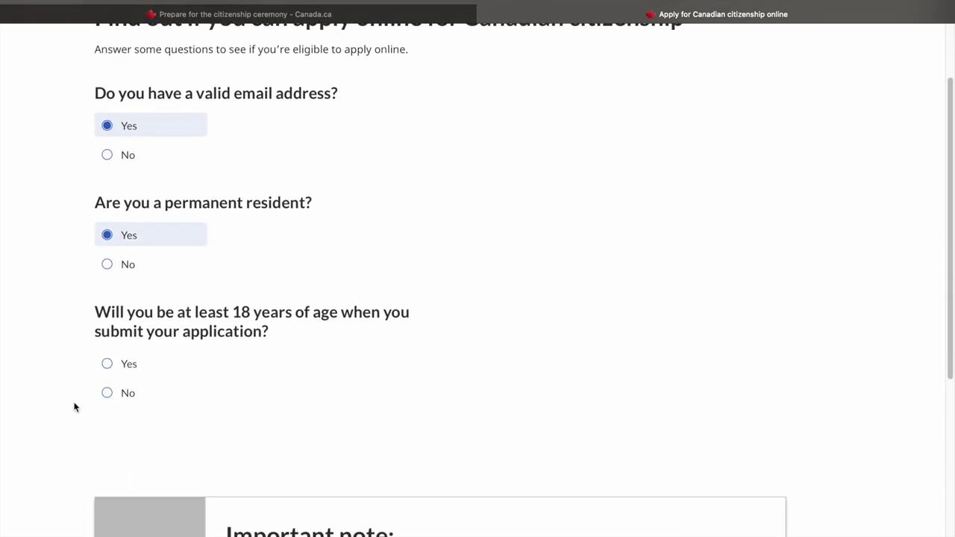
pyautogui.click(114, 362)
pyautogui.scroll(-2, 59, 437)
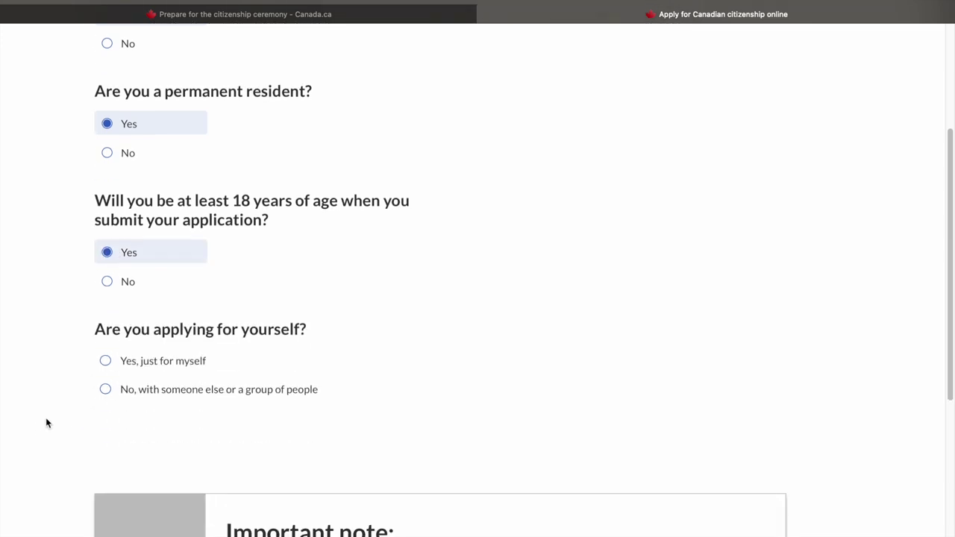
# Answer applying just for myself, no representative, and 1,095 days or more present
pyautogui.click(107, 396)
pyautogui.scroll(-1, 139, 429)
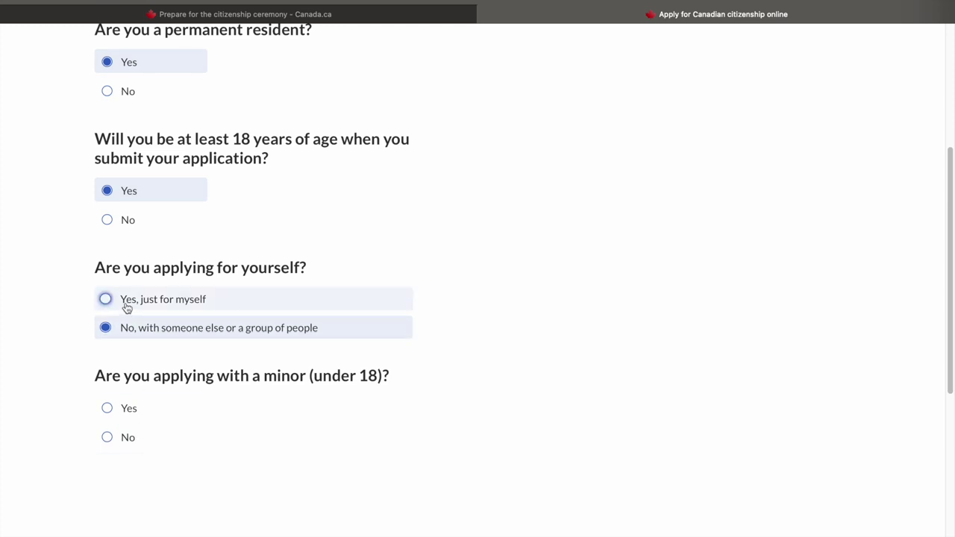
pyautogui.click(127, 308)
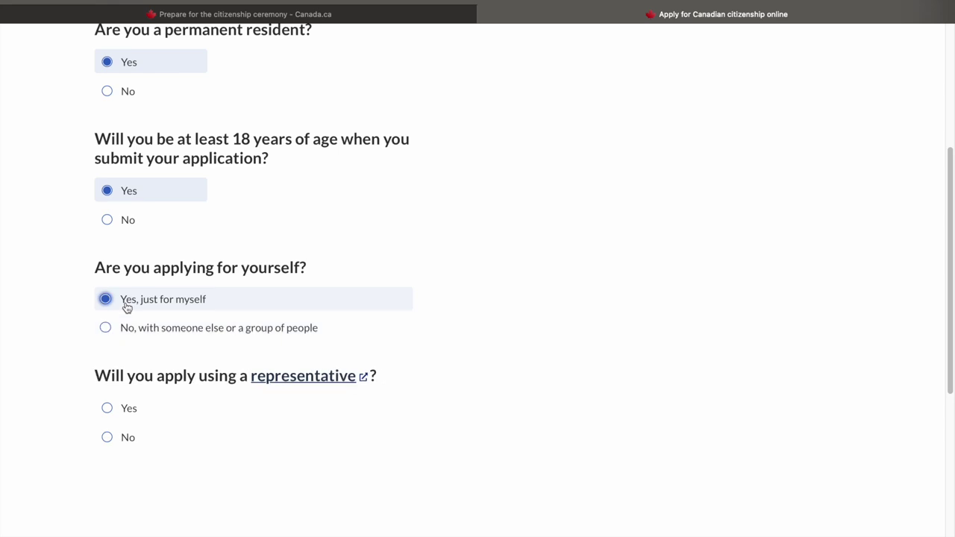
pyautogui.click(110, 438)
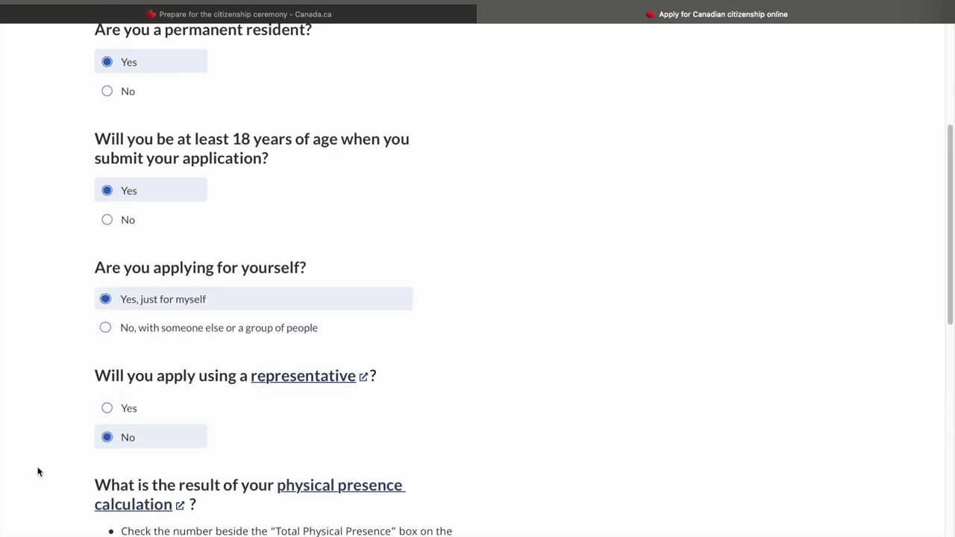
pyautogui.scroll(-5, 37, 472)
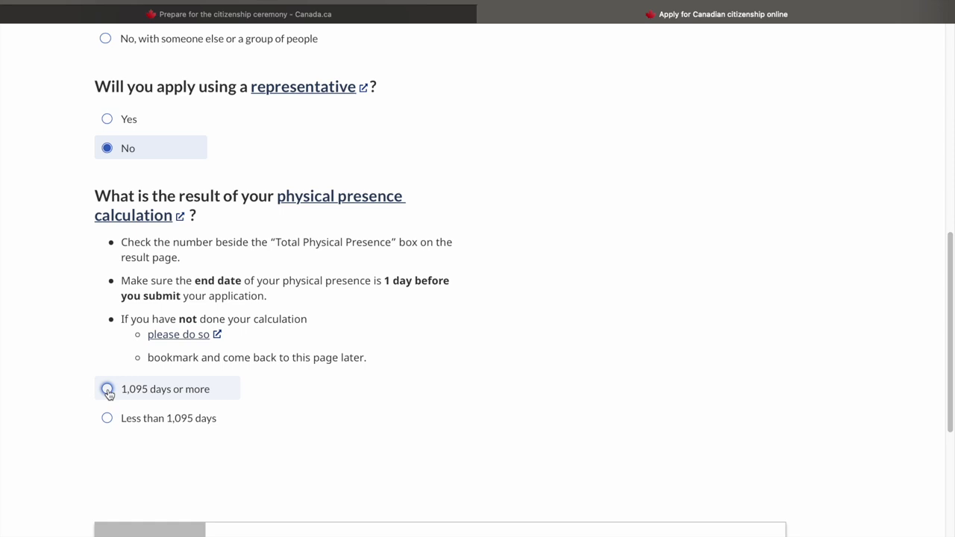
pyautogui.click(108, 391)
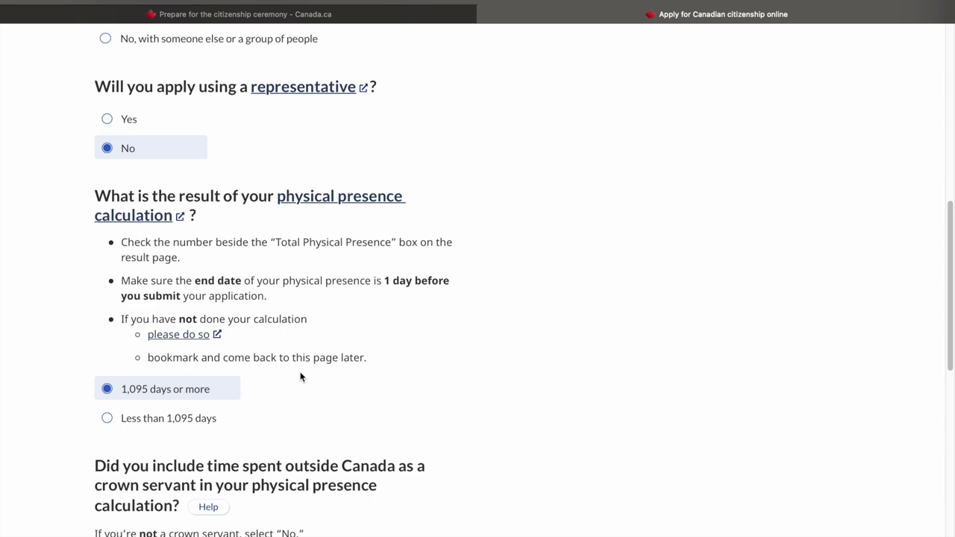
# Answer No to both crown servant questions and start the online application
pyautogui.scroll(-3, 300, 376)
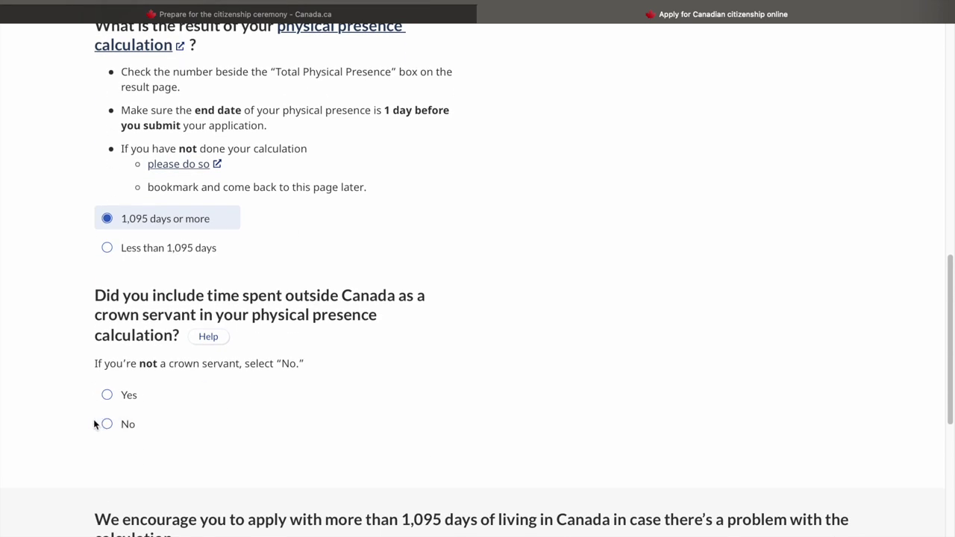
pyautogui.click(105, 428)
pyautogui.scroll(-3, 225, 445)
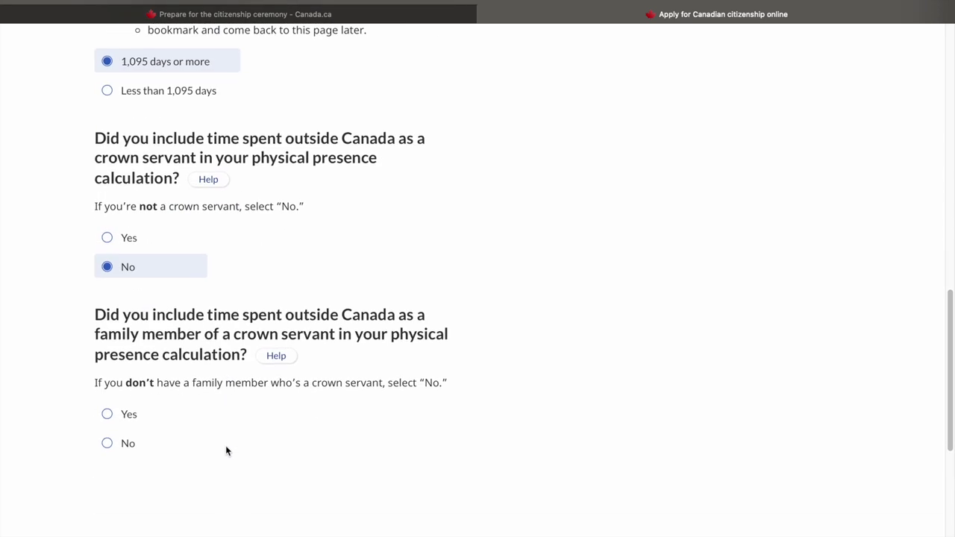
pyautogui.click(117, 446)
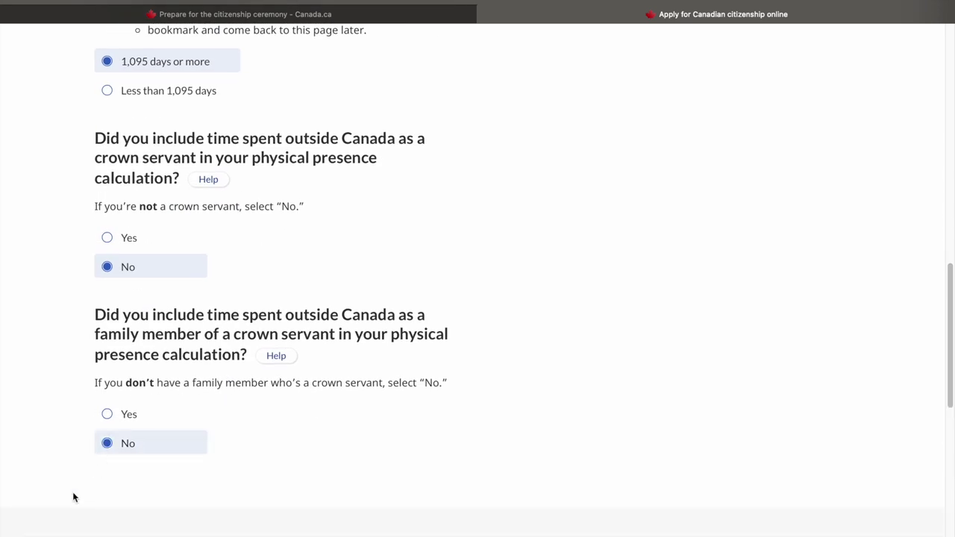
pyautogui.scroll(-3, 42, 525)
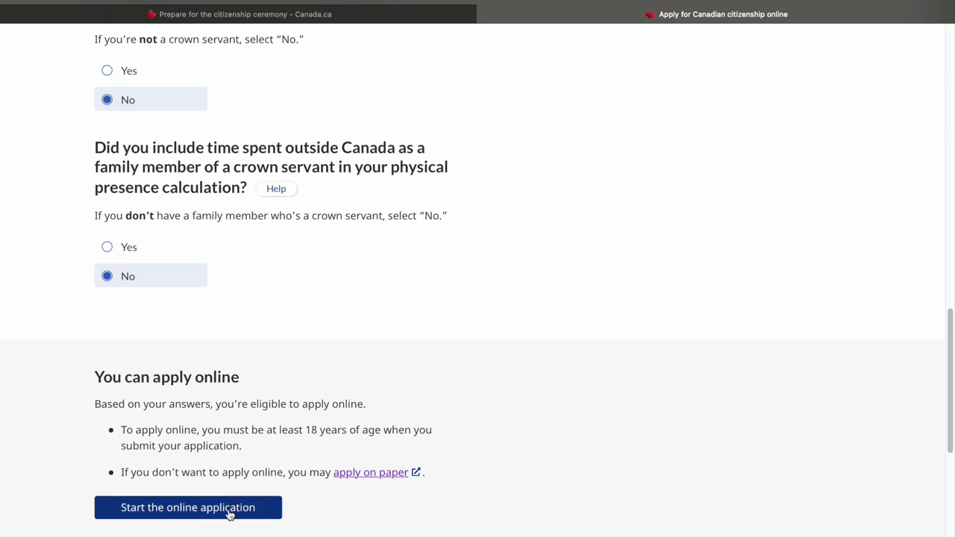
pyautogui.click(229, 513)
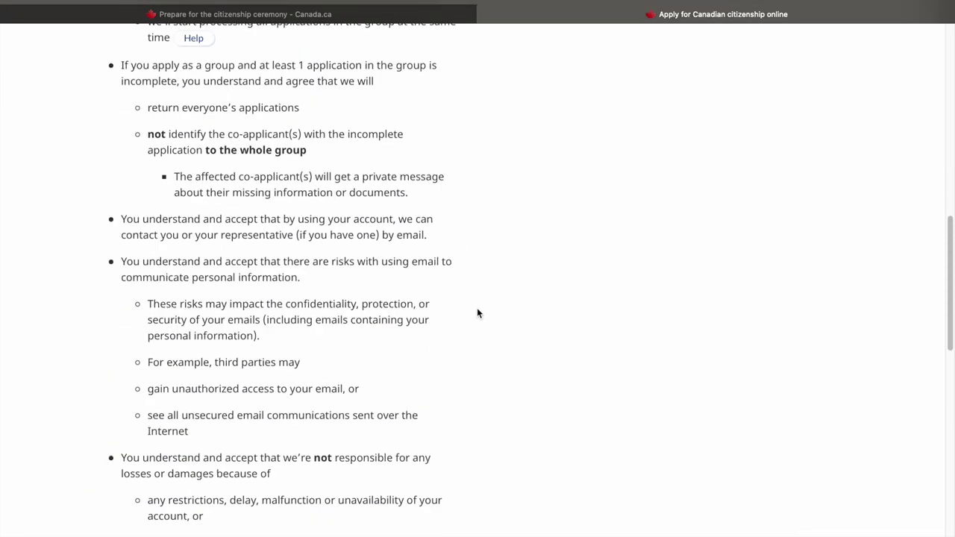
# Agree to the terms and conditions and continue to account creation
pyautogui.scroll(10, 476, 307)
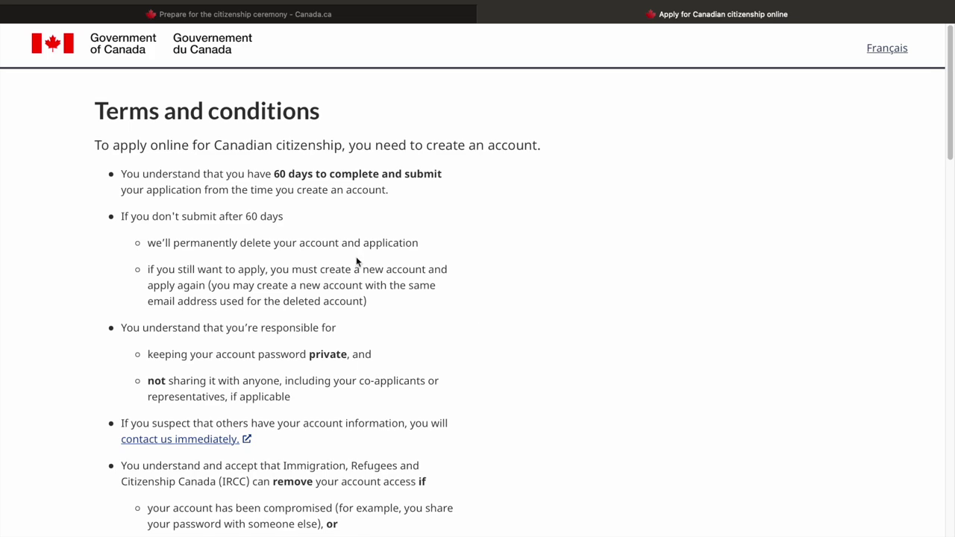
pyautogui.scroll(-15, 503, 403)
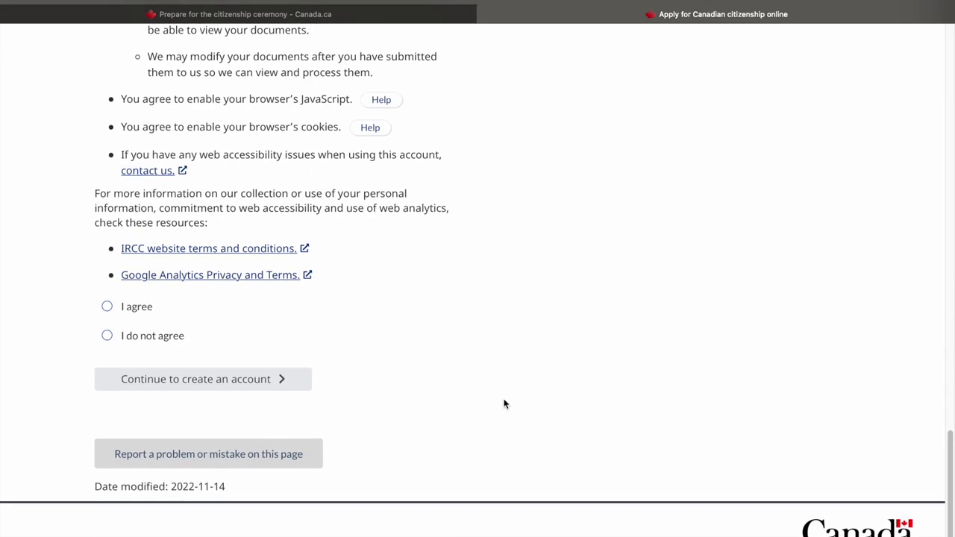
pyautogui.click(122, 311)
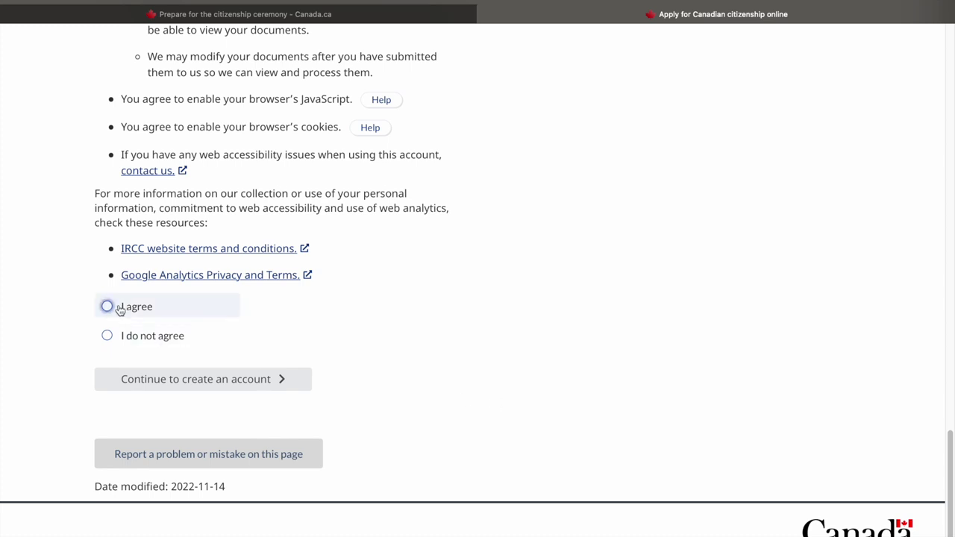
pyautogui.click(276, 380)
pyautogui.scroll(2, 450, 373)
pyautogui.scroll(2, 450, 374)
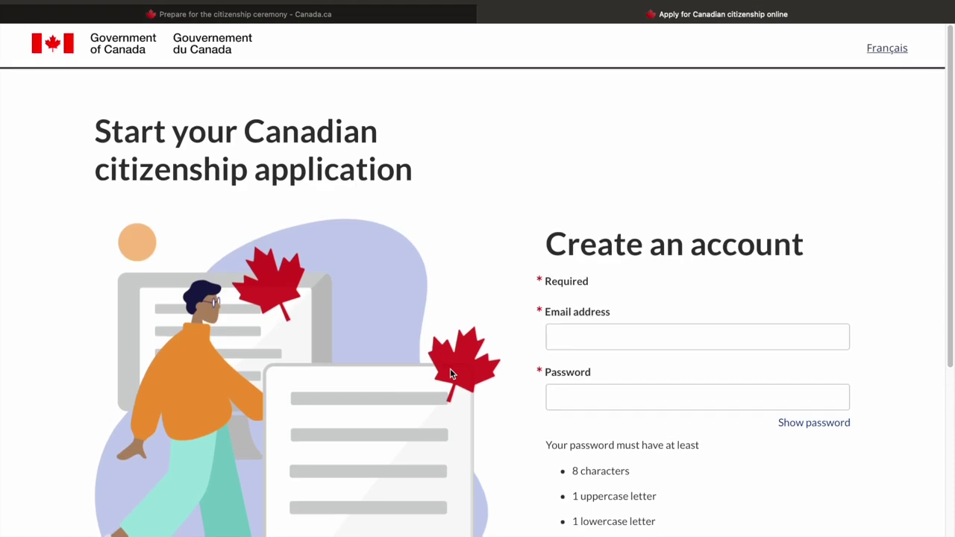
# Create the account with the email address and a password, declining the Keychain save
pyautogui.scroll(-4, 450, 373)
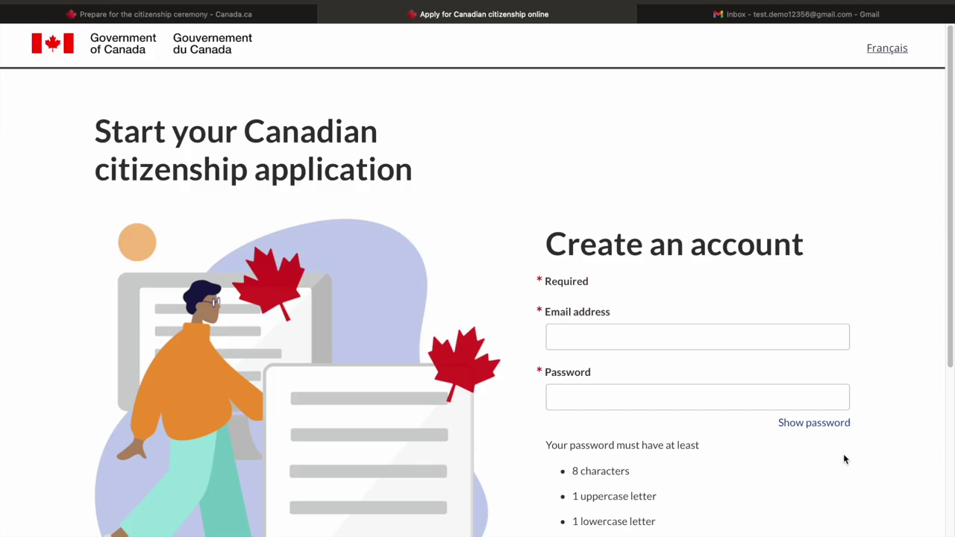
pyautogui.scroll(-2, 844, 457)
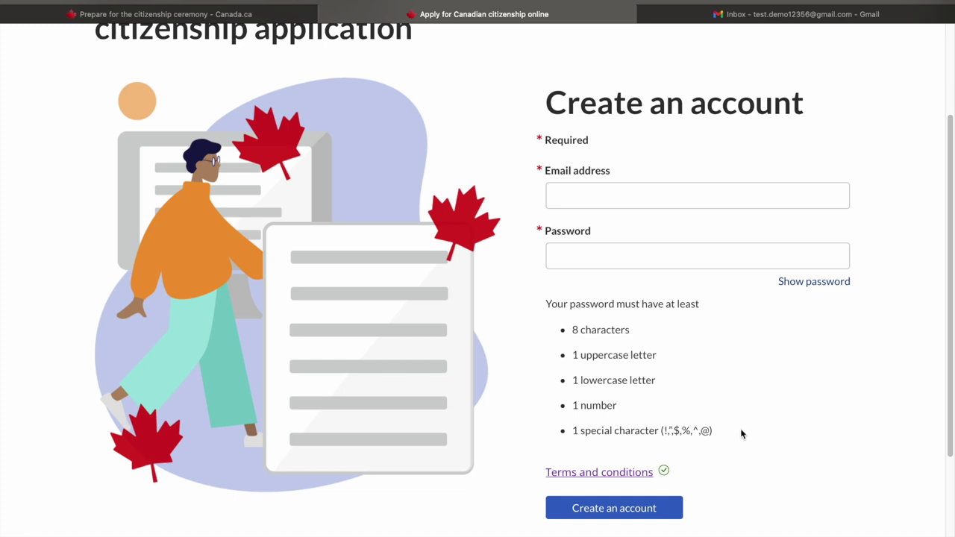
pyautogui.click(647, 196)
pyautogui.hotkey('ctrl', 'v')
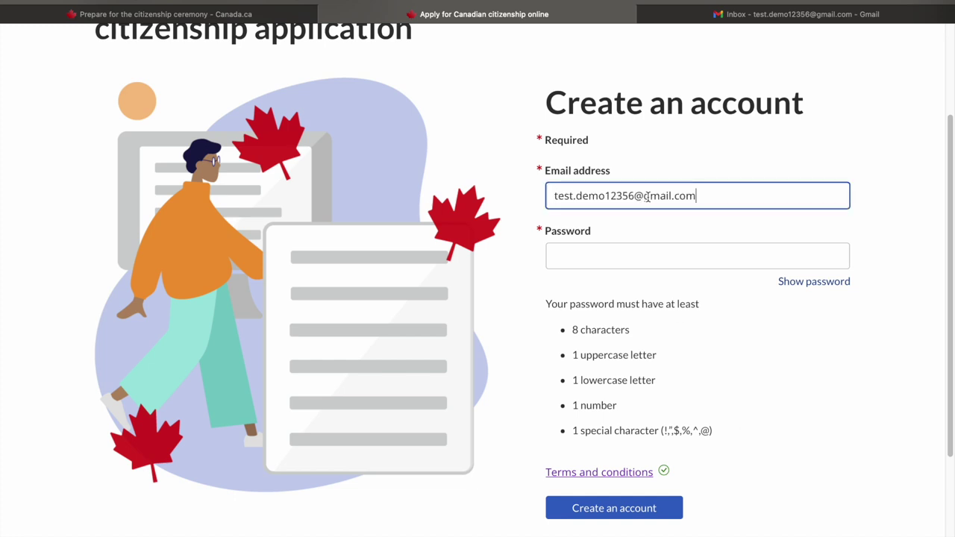
pyautogui.click(601, 254)
pyautogui.click(584, 494)
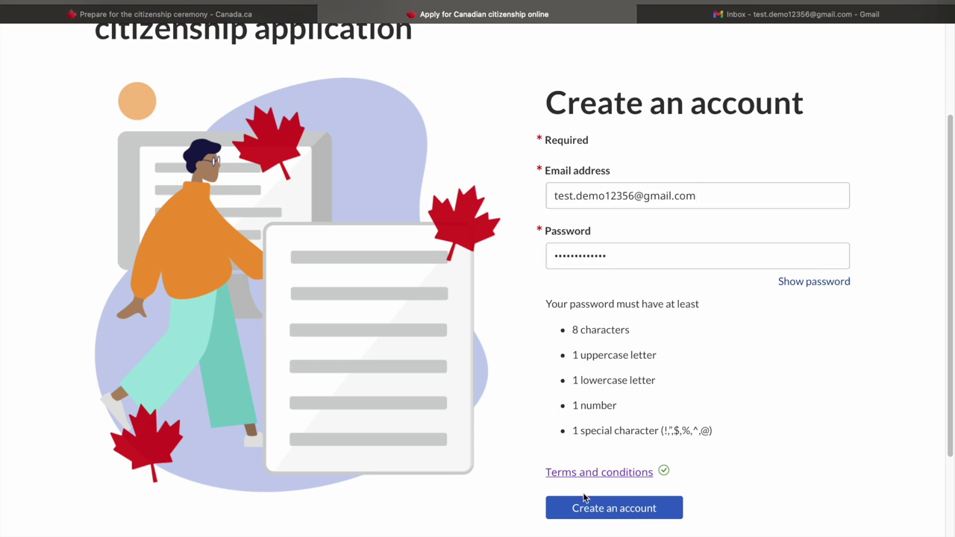
pyautogui.click(587, 513)
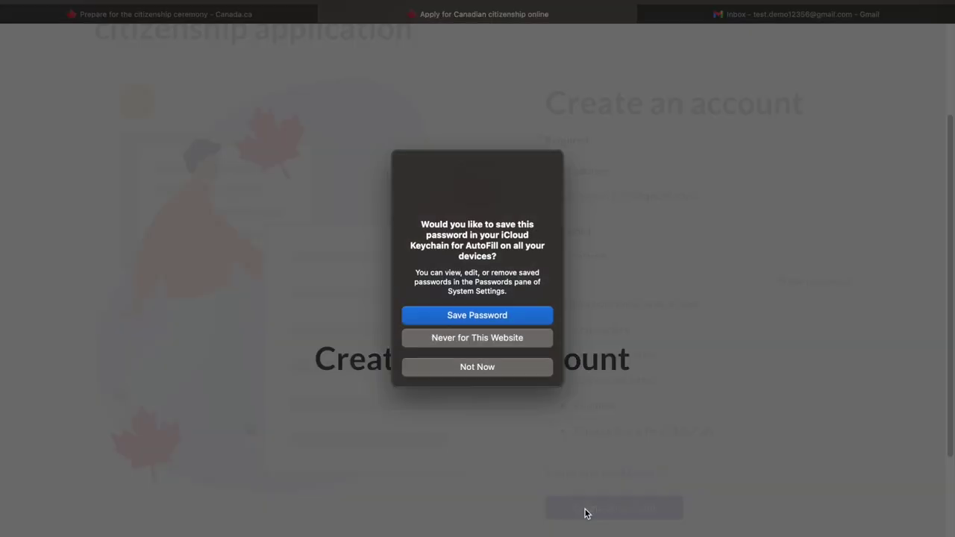
pyautogui.click(493, 368)
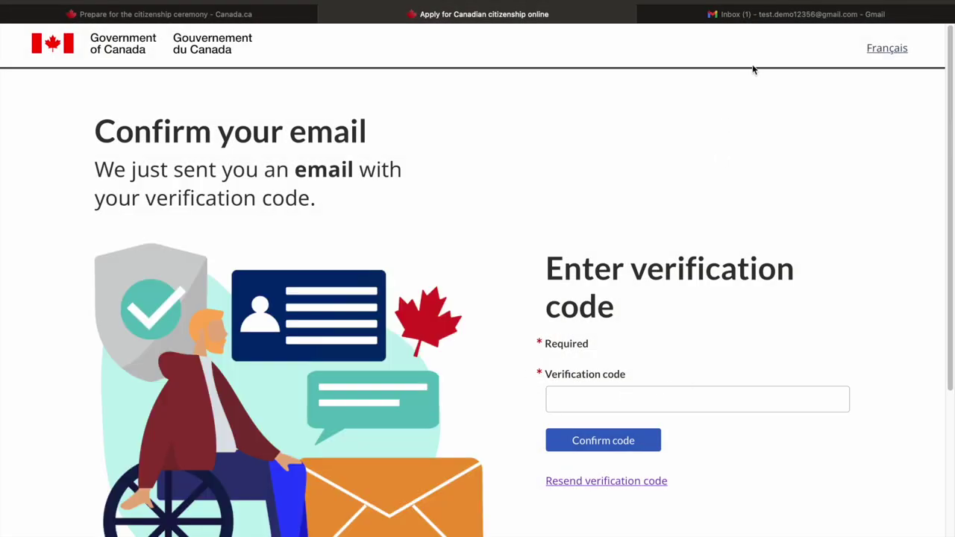
# Get the verification code from the IRCC email in Gmail and confirm it in the application
pyautogui.click(776, 14)
pyautogui.click(365, 153)
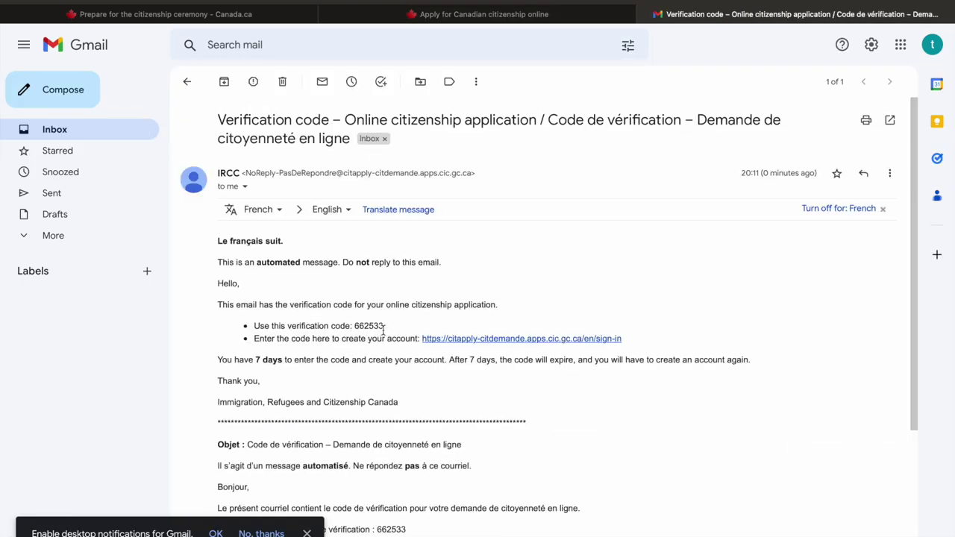
pyautogui.click(478, 15)
pyautogui.click(606, 443)
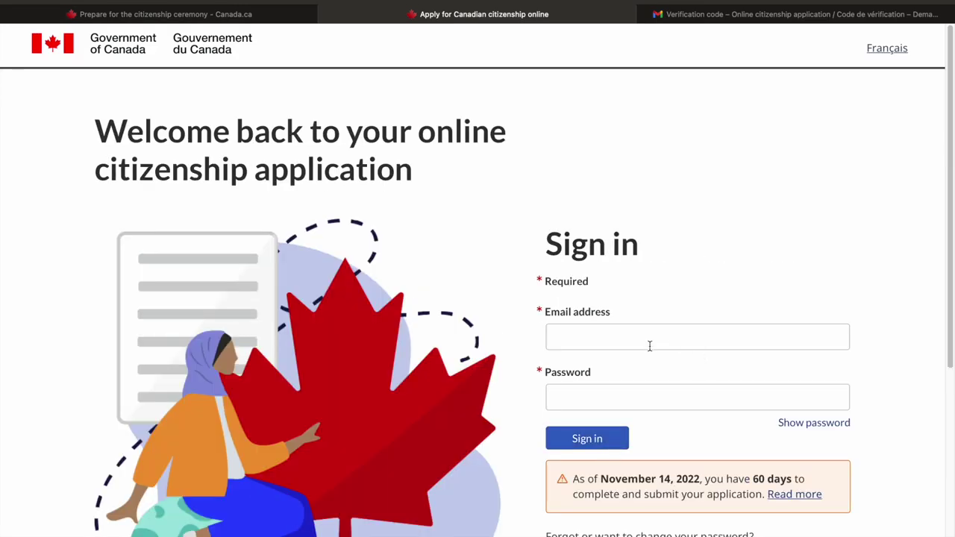
# Sign in with the saved autofill email and password
pyautogui.click(624, 339)
pyautogui.click(632, 366)
pyautogui.click(590, 440)
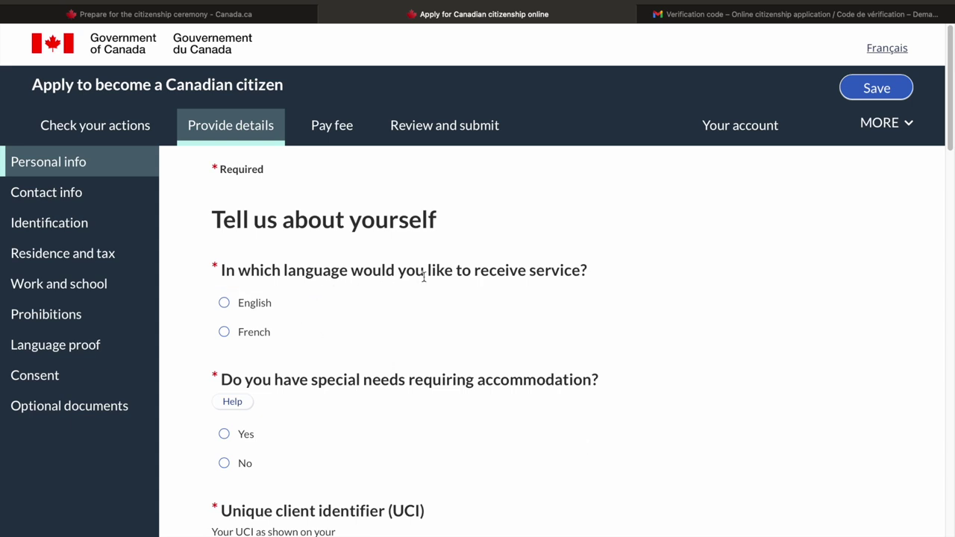
# Choose English service, answer No to special accommodation, and enter the UCI number
pyautogui.click(252, 306)
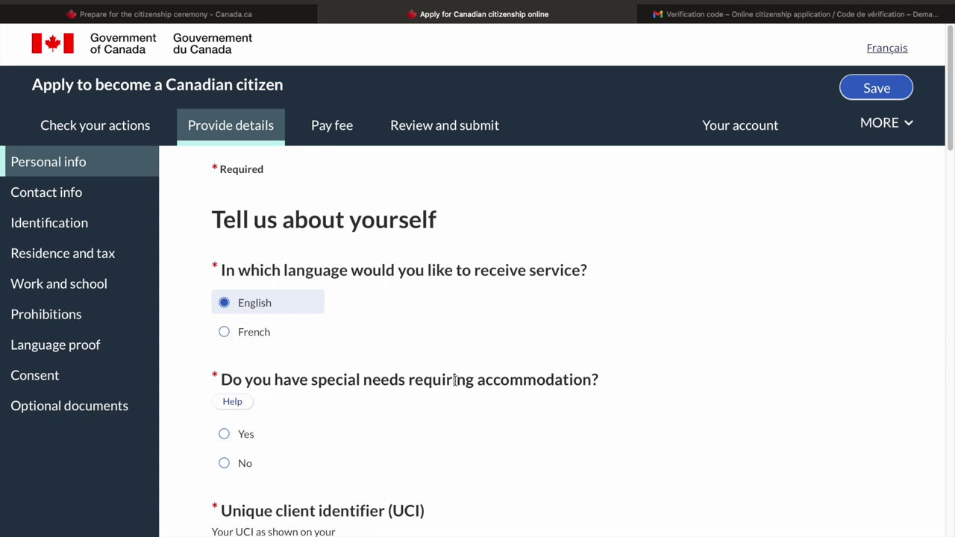
pyautogui.scroll(-3, 454, 380)
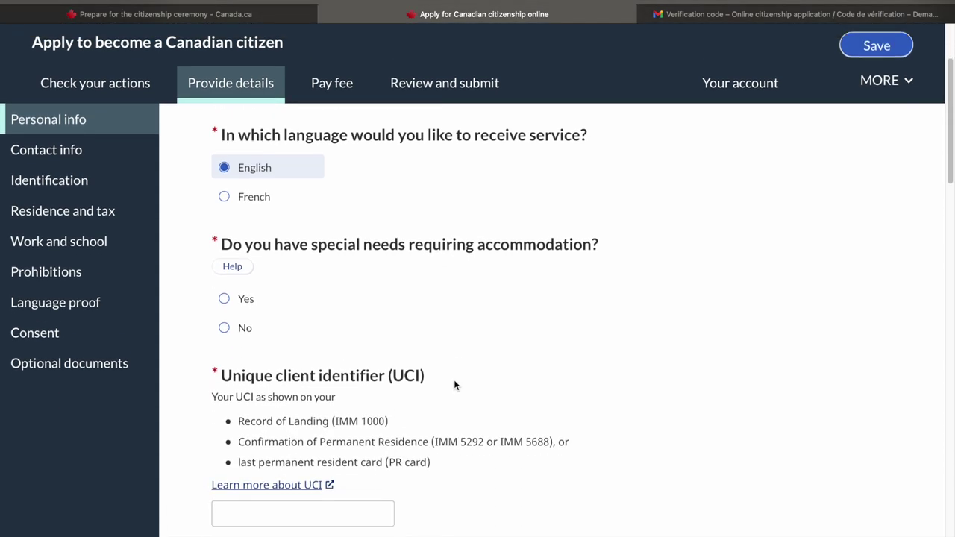
pyautogui.click(223, 329)
pyautogui.scroll(-2, 515, 405)
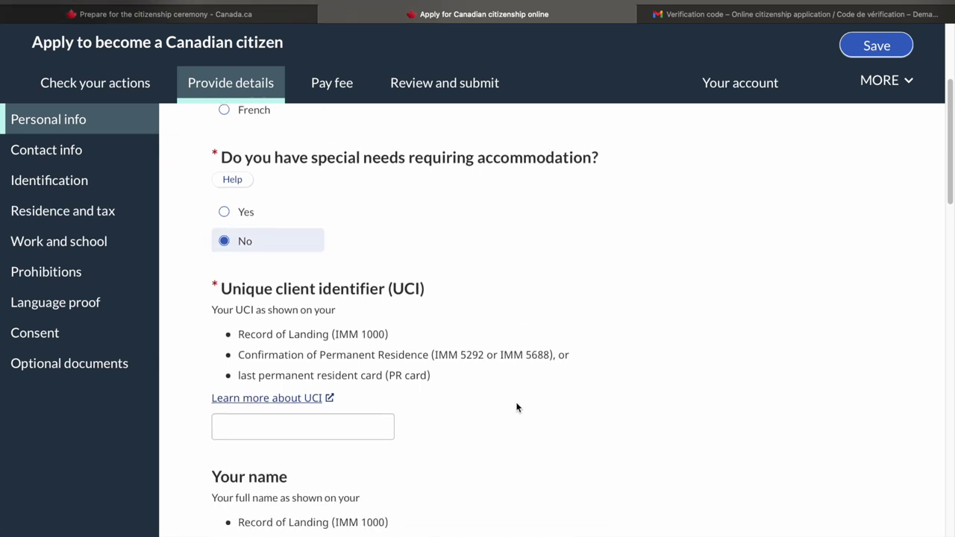
pyautogui.click(361, 416)
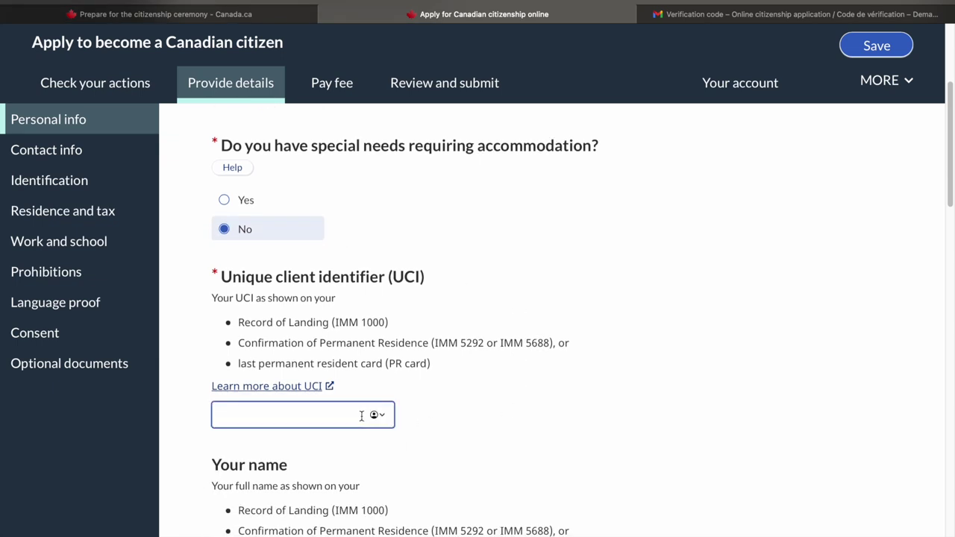
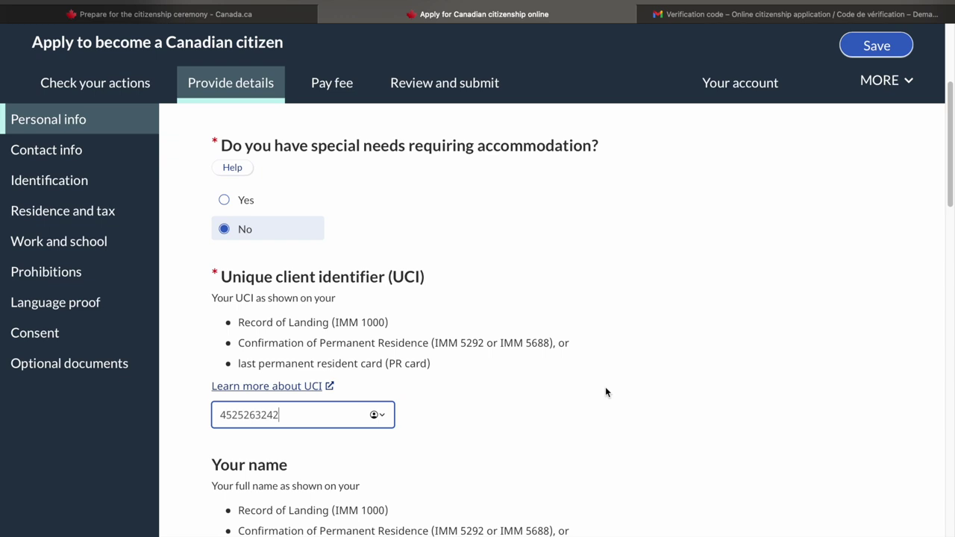
pyautogui.click(519, 354)
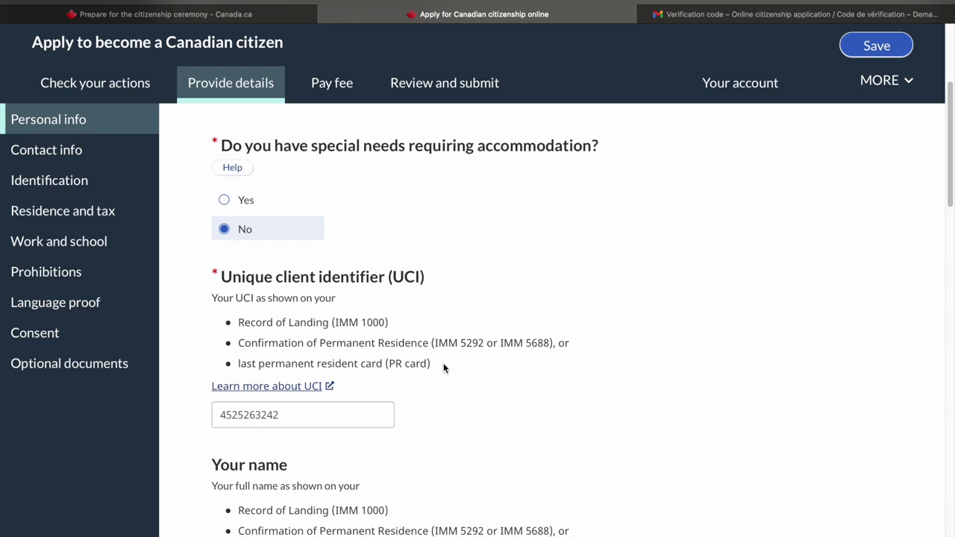
pyautogui.scroll(-4, 443, 368)
# Enter the family and given names, and answer No to the name-change and other-names questions
pyautogui.click(366, 328)
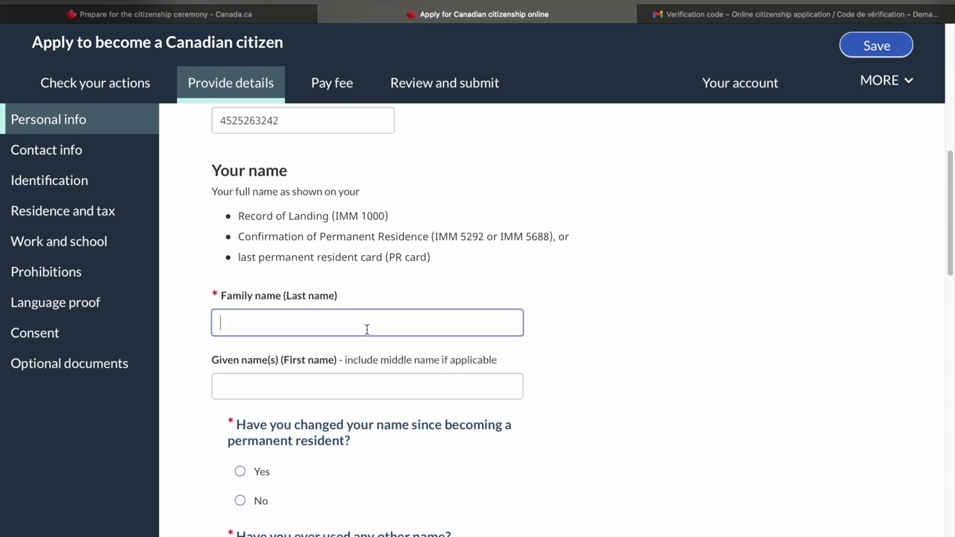
pyautogui.write('wefwf')
pyautogui.click(344, 394)
pyautogui.write('wefwfw')
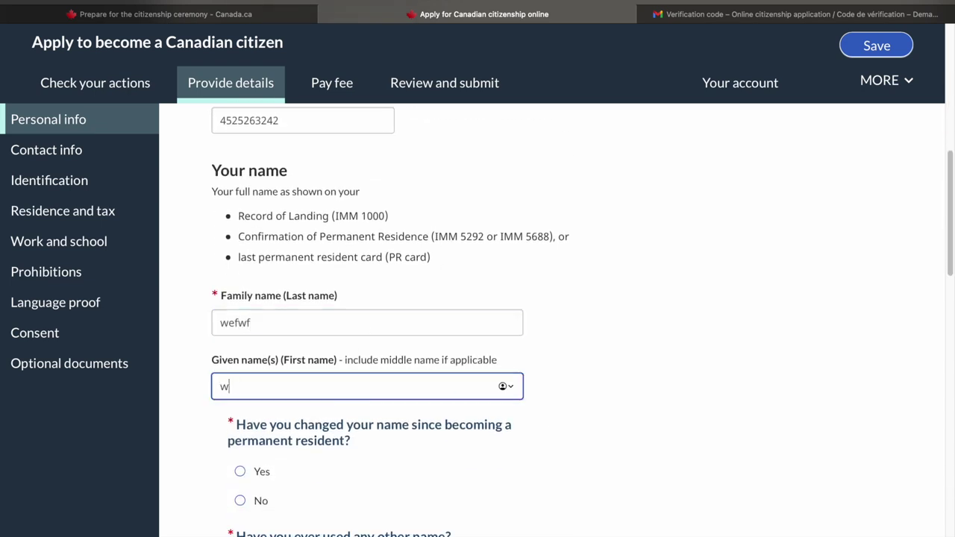
pyautogui.scroll(-2, 240, 342)
pyautogui.click(240, 342)
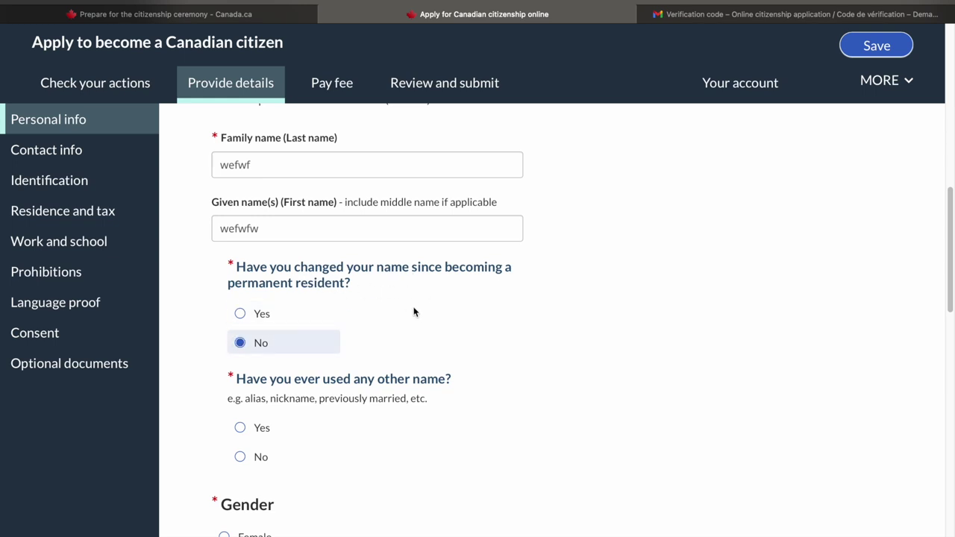
pyautogui.scroll(-2, 478, 417)
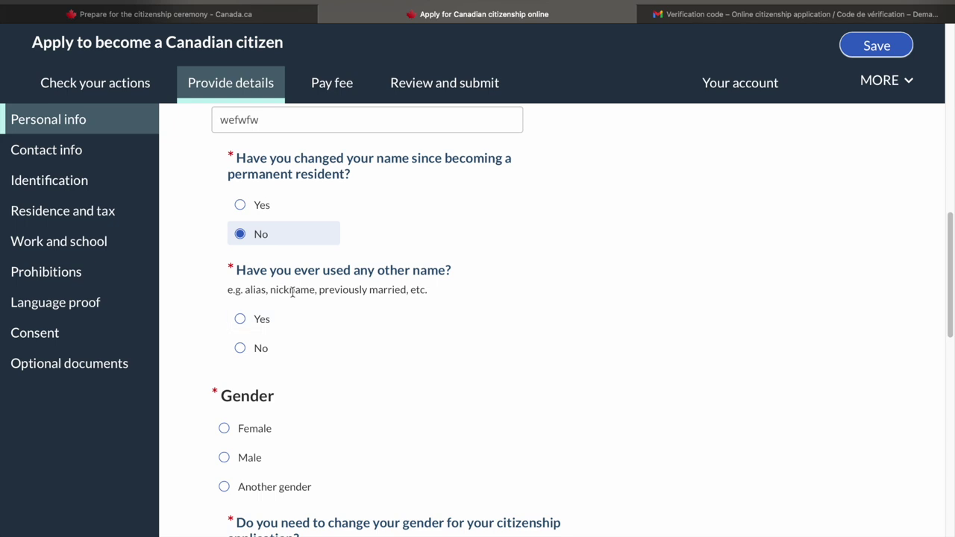
pyautogui.click(239, 348)
# Set gender to Male, answer No to changing gender, enter height 180 cm and eye colour Brown
pyautogui.click(243, 462)
pyautogui.scroll(-3, 450, 446)
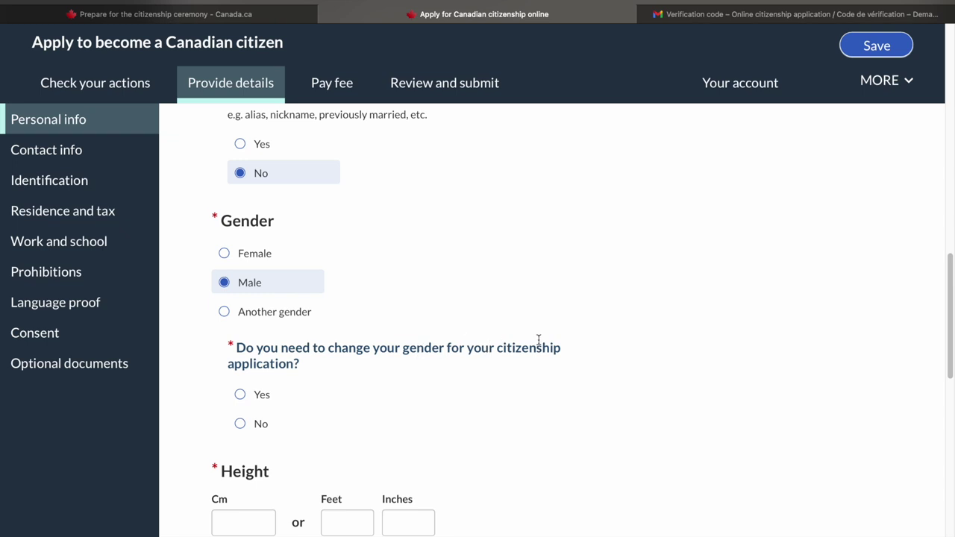
pyautogui.click(240, 423)
pyautogui.press('Tab')
pyautogui.write('1')
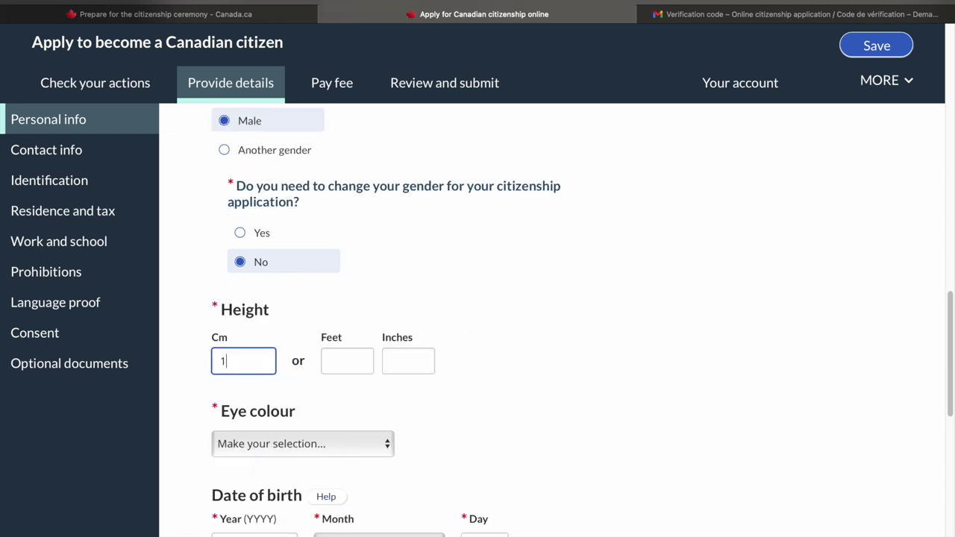
pyautogui.write('80')
pyautogui.scroll(-4, 472, 376)
pyautogui.click(365, 320)
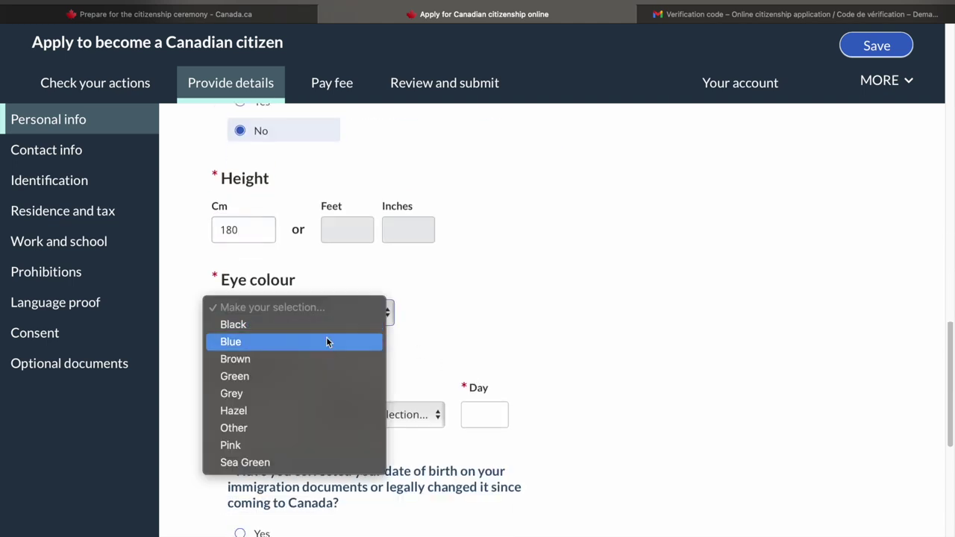
pyautogui.click(307, 362)
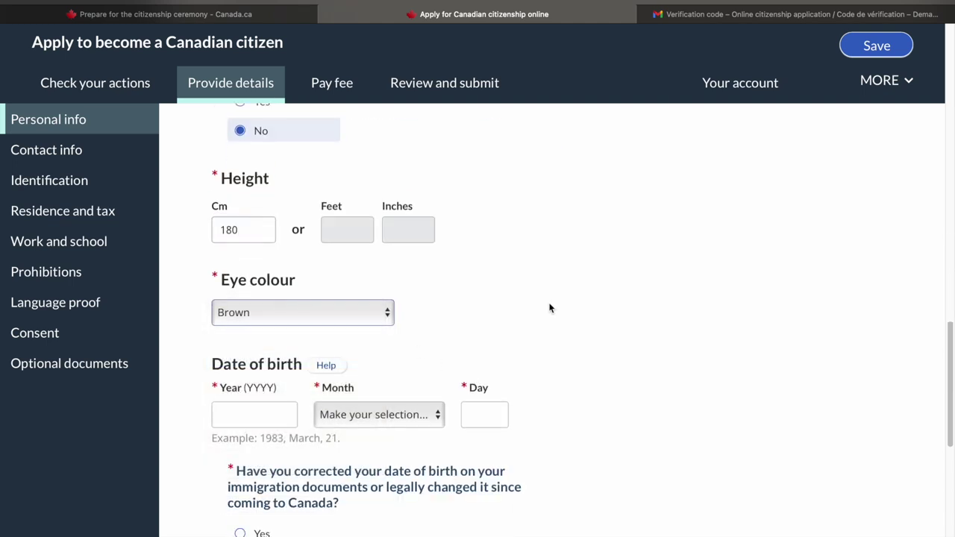
# Enter the city of birth
pyautogui.scroll(-4, 550, 308)
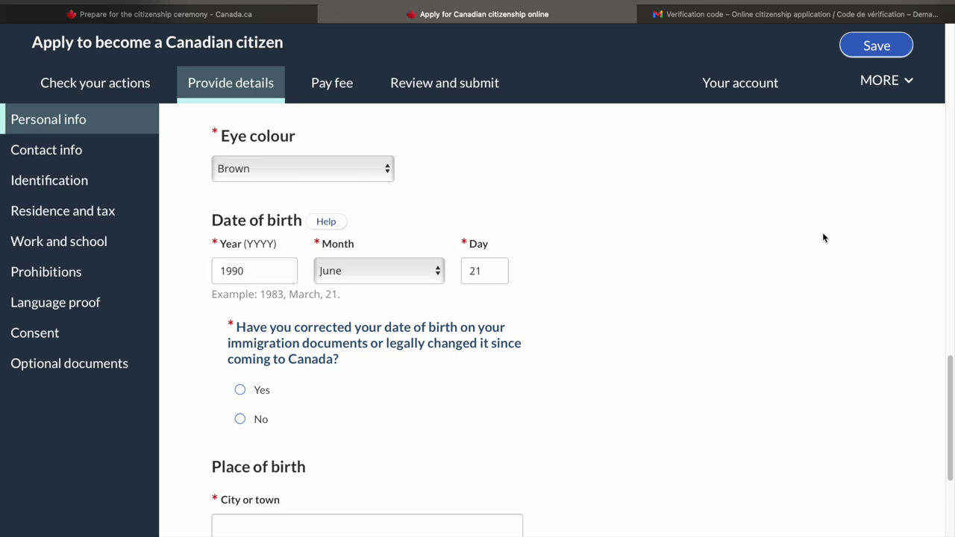
pyautogui.scroll(-4, 823, 237)
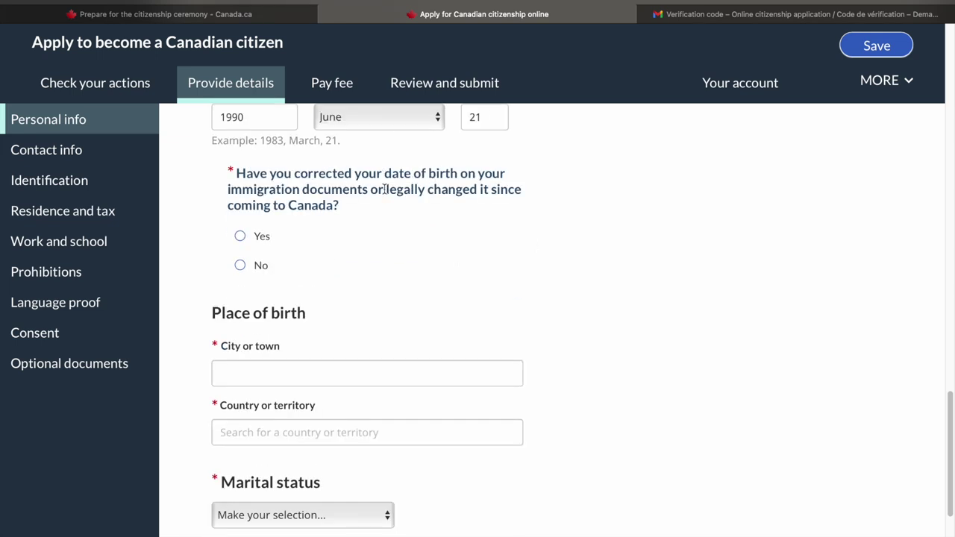
pyautogui.scroll(-5, 345, 171)
pyautogui.click(345, 171)
pyautogui.write('efwfqd')
# Choose India as the country of birth, set marital status to Married, and continue
pyautogui.click(318, 224)
pyautogui.write('wqef')
pyautogui.press('BackSpace')
pyautogui.press('BackSpace')
pyautogui.press('BackSpace')
pyautogui.press('BackSpace')
pyautogui.write('indi')
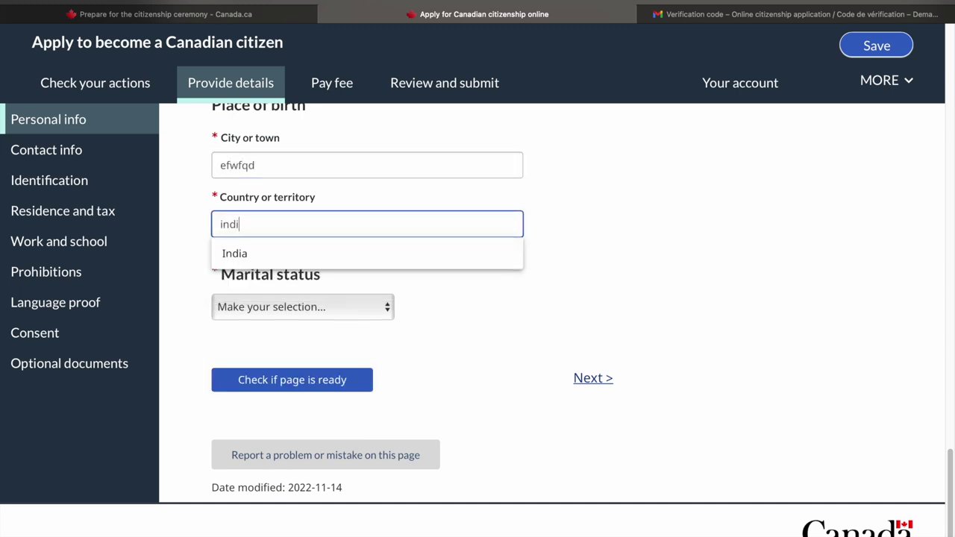
pyautogui.press('Return')
pyautogui.click(304, 312)
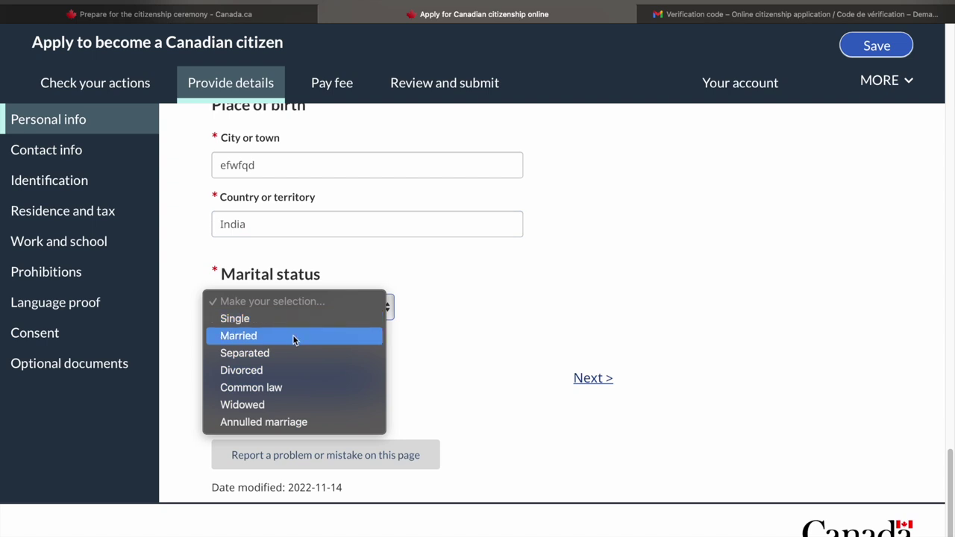
pyautogui.click(291, 336)
pyautogui.click(593, 377)
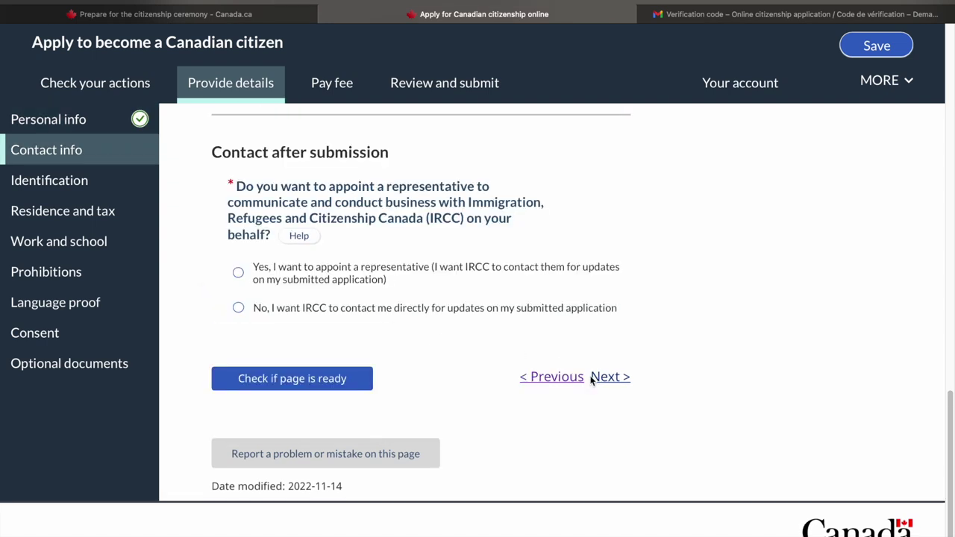
# Choose 'No, I want IRCC to contact me directly' and continue to identification
pyautogui.click(354, 306)
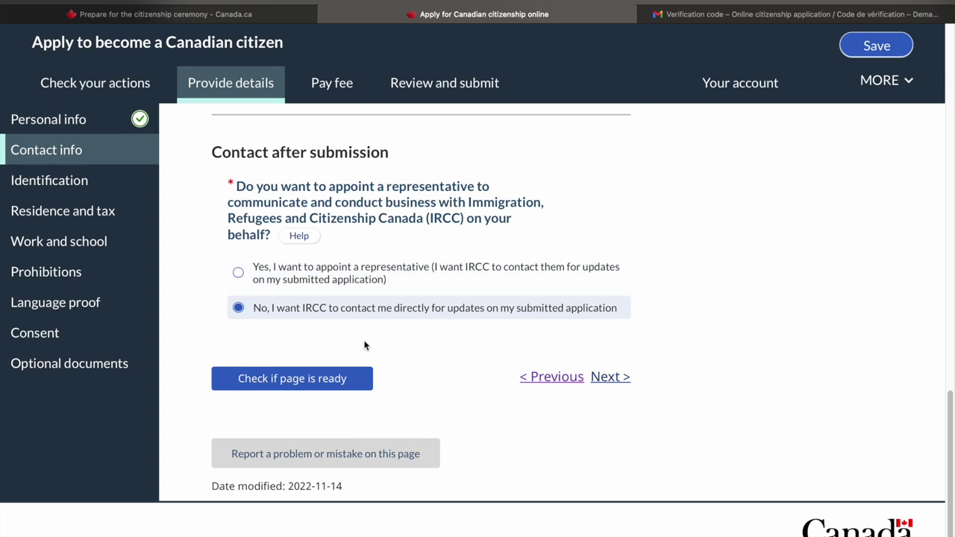
pyautogui.click(608, 377)
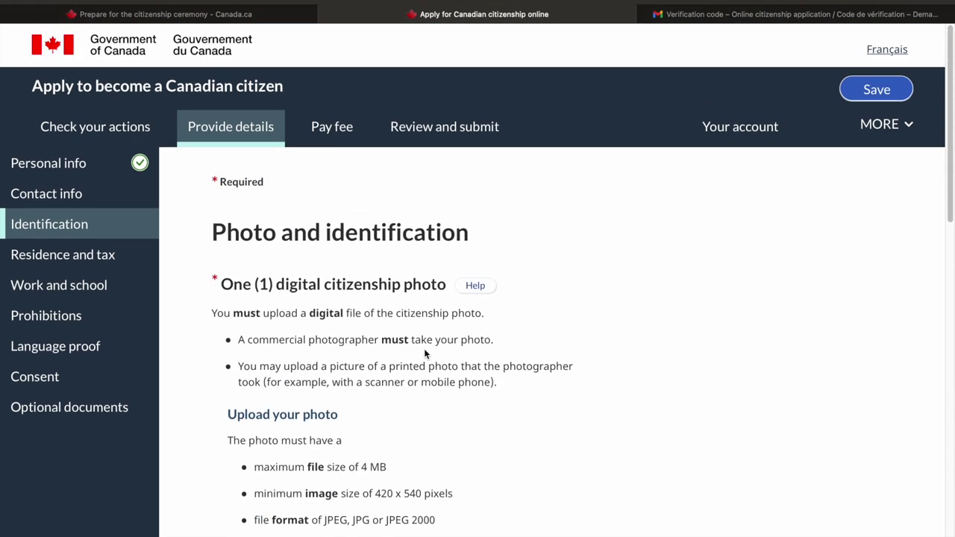
# Enter the photographer's name
pyautogui.scroll(-3, 424, 348)
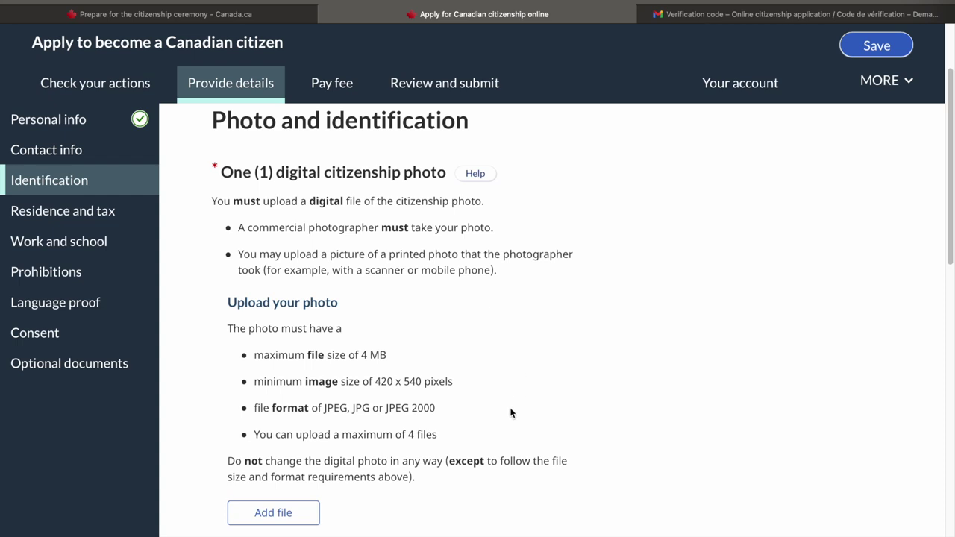
pyautogui.scroll(-5, 511, 412)
pyautogui.click(386, 459)
pyautogui.write('fwfeqwd')
# Set the photographer's country to Canada, pick the suggested business address, and enter photo date 2022 October 20
pyautogui.scroll(-3, 385, 459)
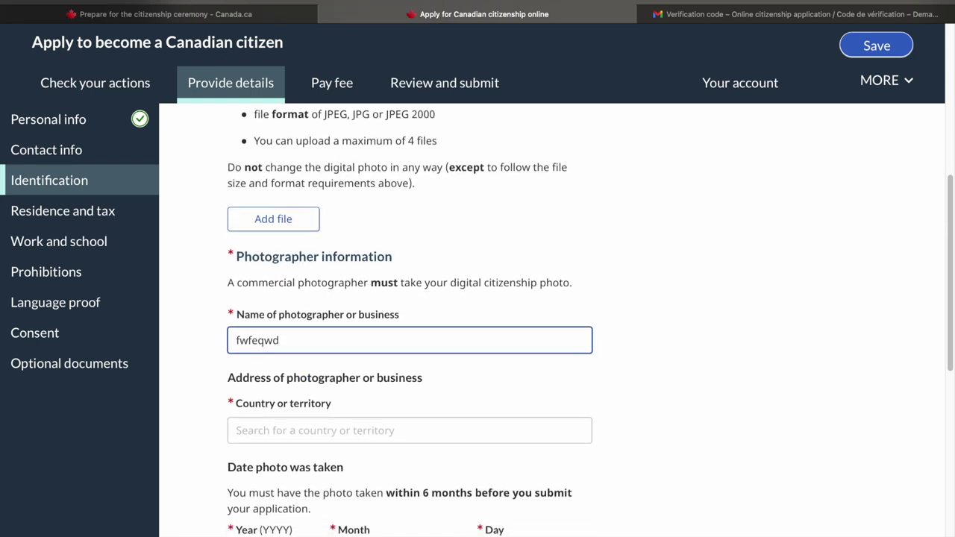
pyautogui.scroll(-1, 299, 414)
pyautogui.click(298, 363)
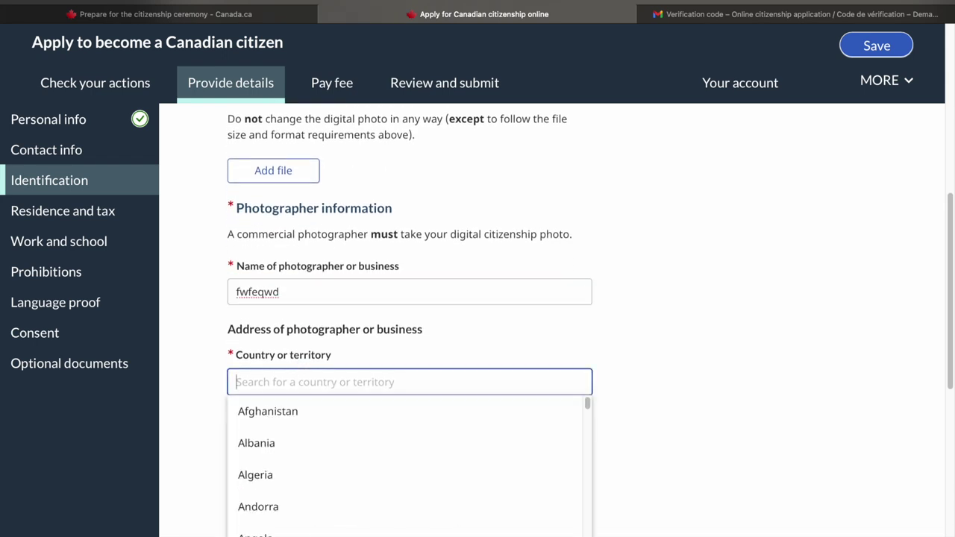
pyautogui.press('Tab')
pyautogui.click(540, 298)
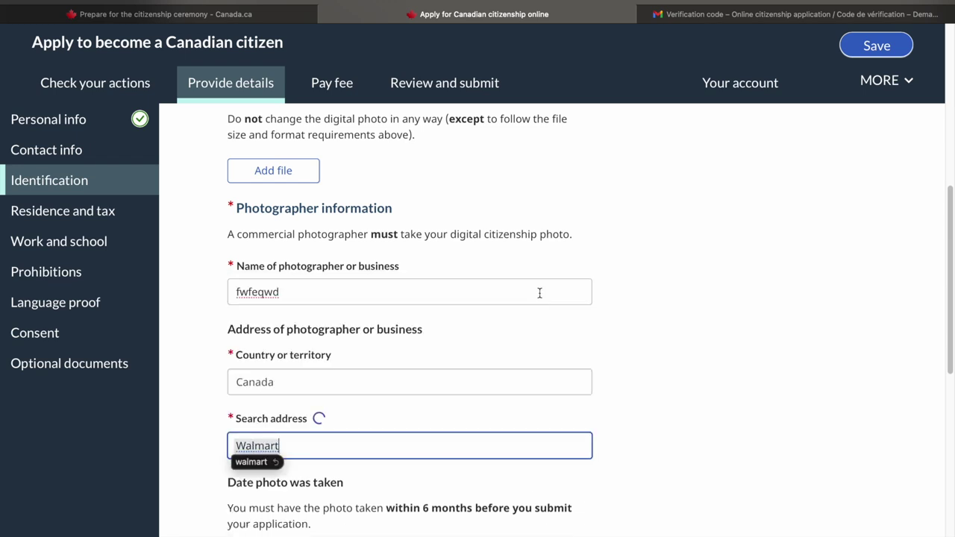
pyautogui.scroll(-5, 287, 296)
pyautogui.click(289, 296)
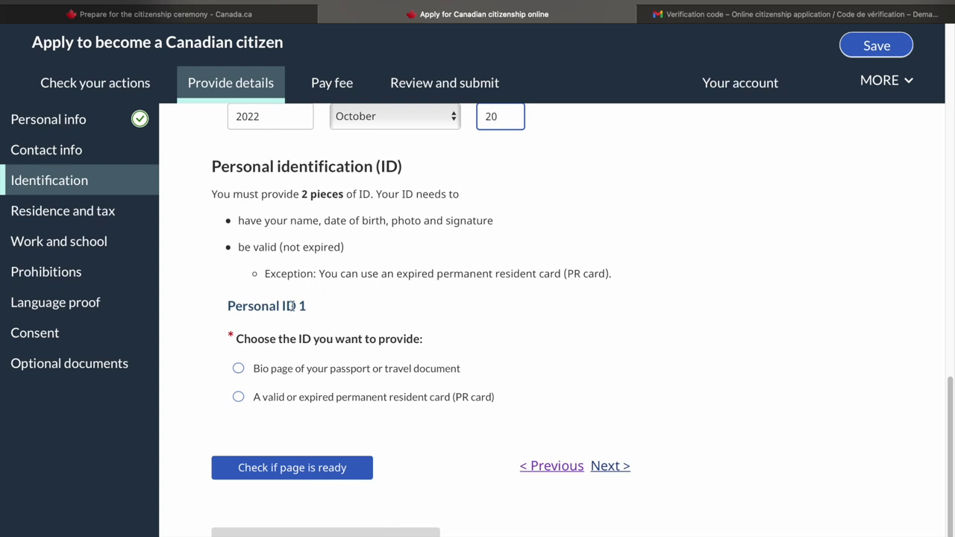
# Choose the passport bio page as Personal ID 1 and a driver's licence as Personal ID 2, then continue
pyautogui.click(284, 374)
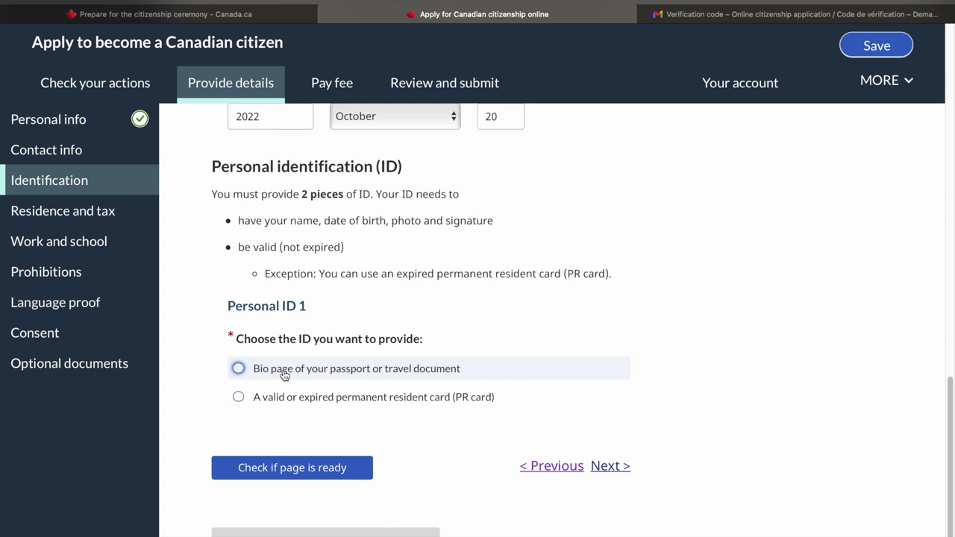
pyautogui.scroll(-5, 299, 446)
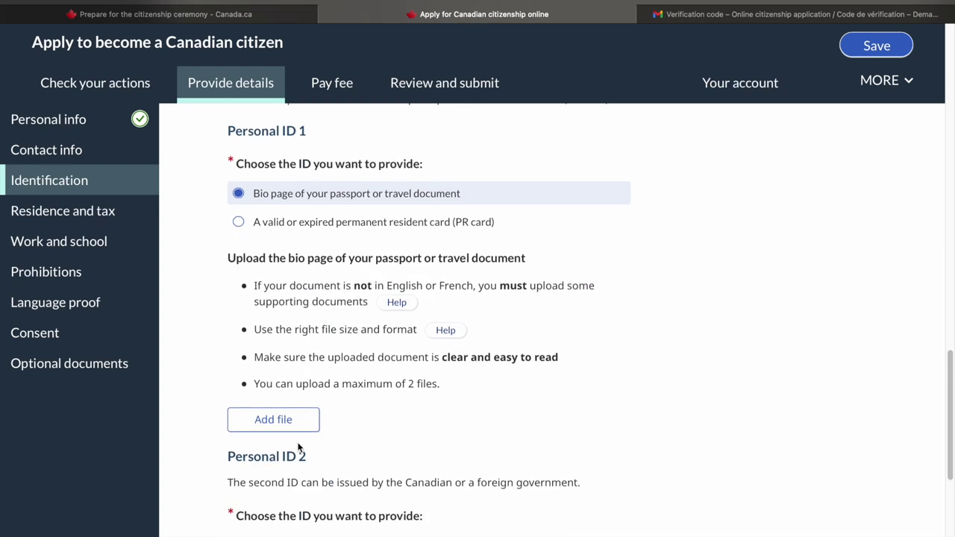
pyautogui.scroll(-2, 298, 446)
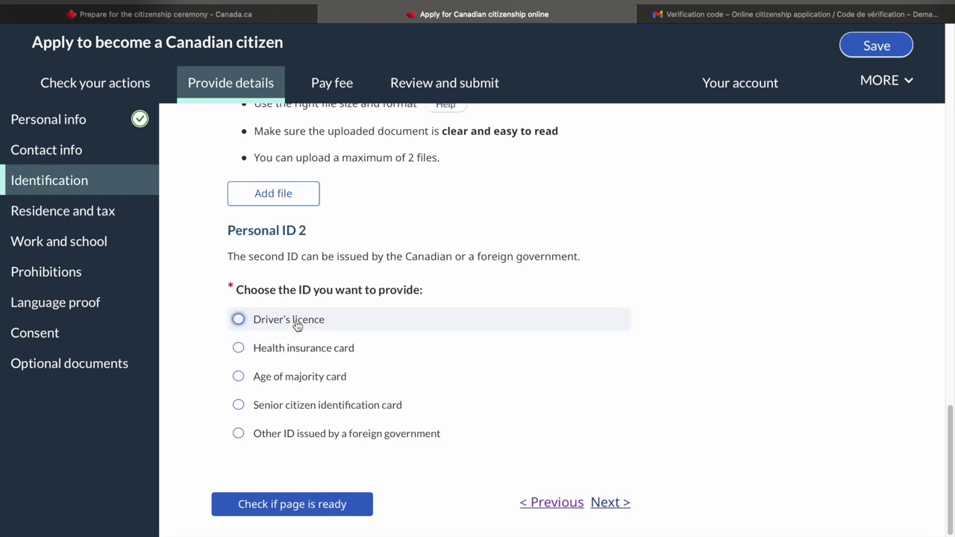
pyautogui.click(296, 325)
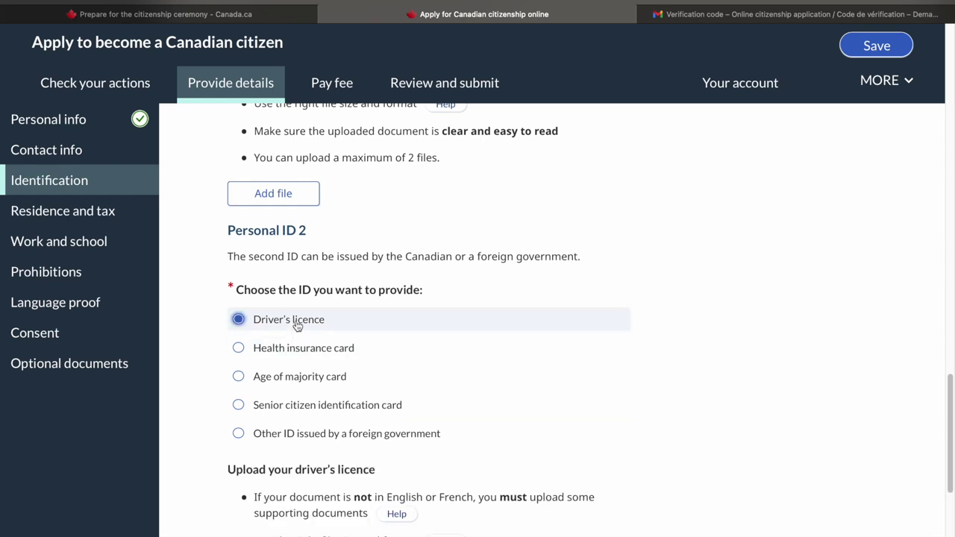
pyautogui.scroll(-5, 465, 382)
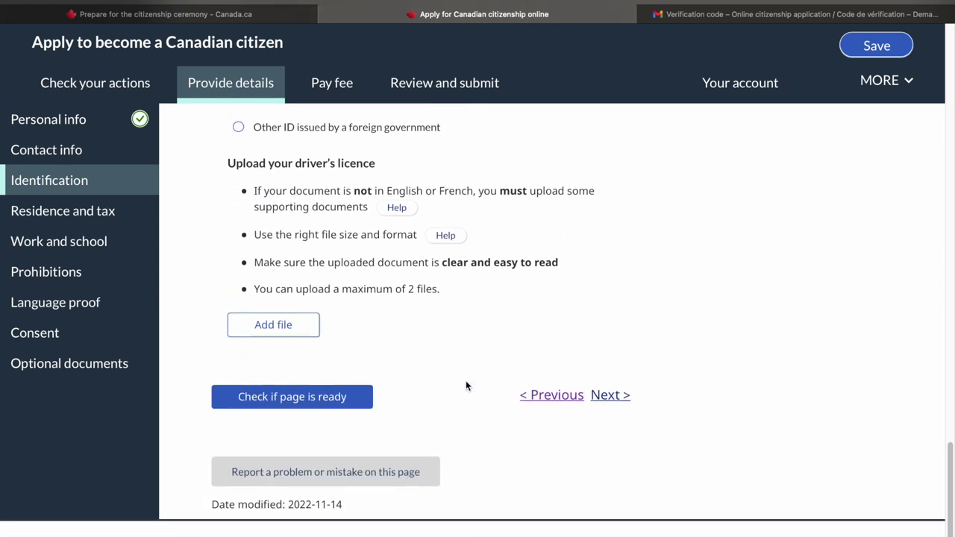
pyautogui.click(617, 396)
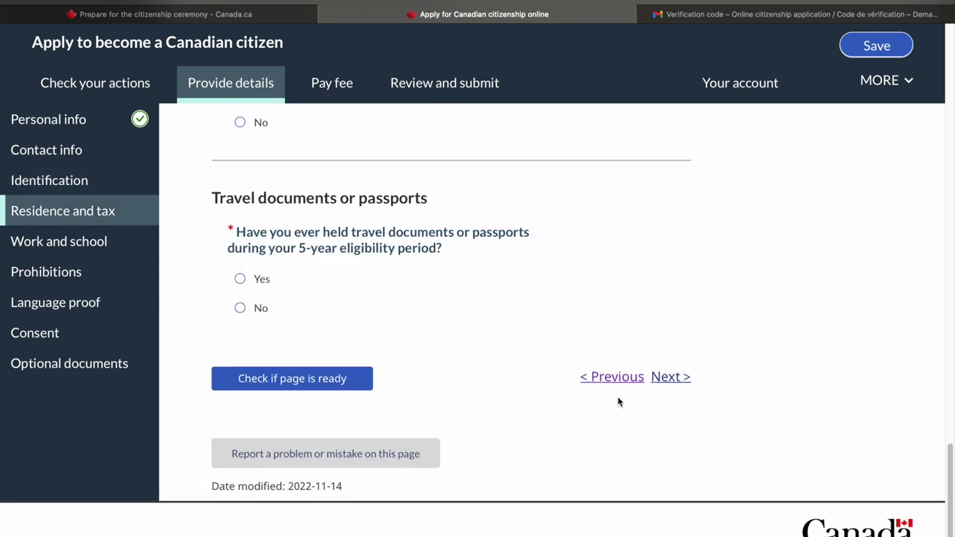
# Open the 'Complete your physical presence calculation' link from Residence and tax in a new tab
pyautogui.scroll(15, 485, 320)
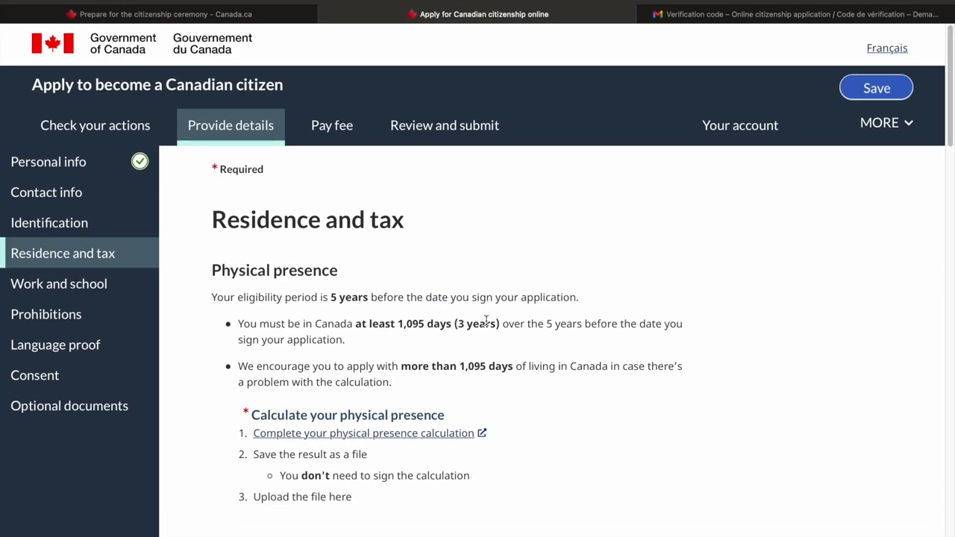
pyautogui.scroll(-4, 486, 320)
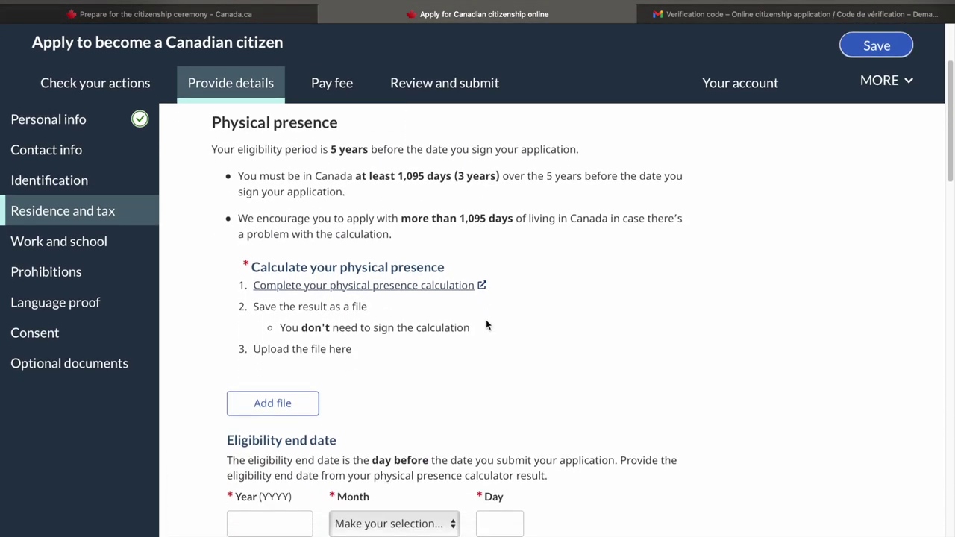
pyautogui.scroll(-1, 486, 325)
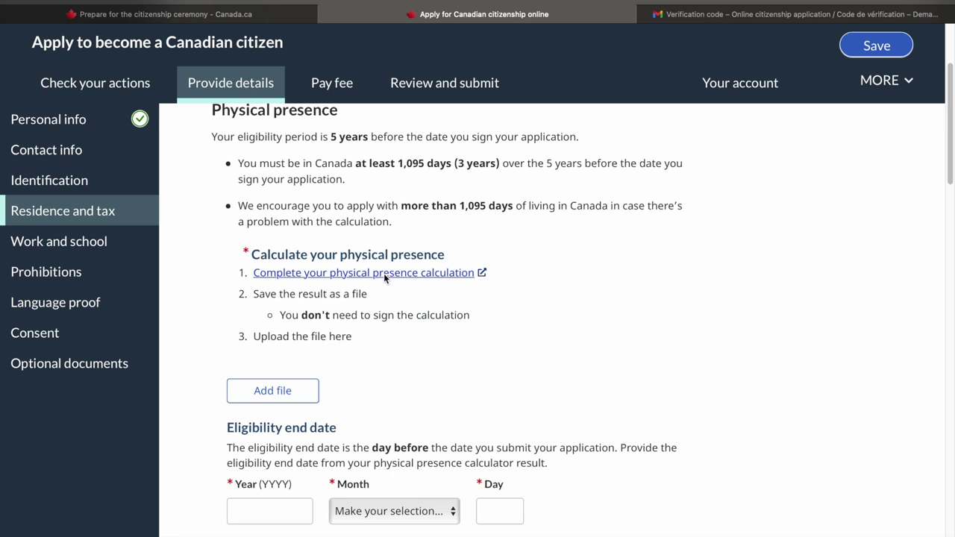
pyautogui.click(383, 273)
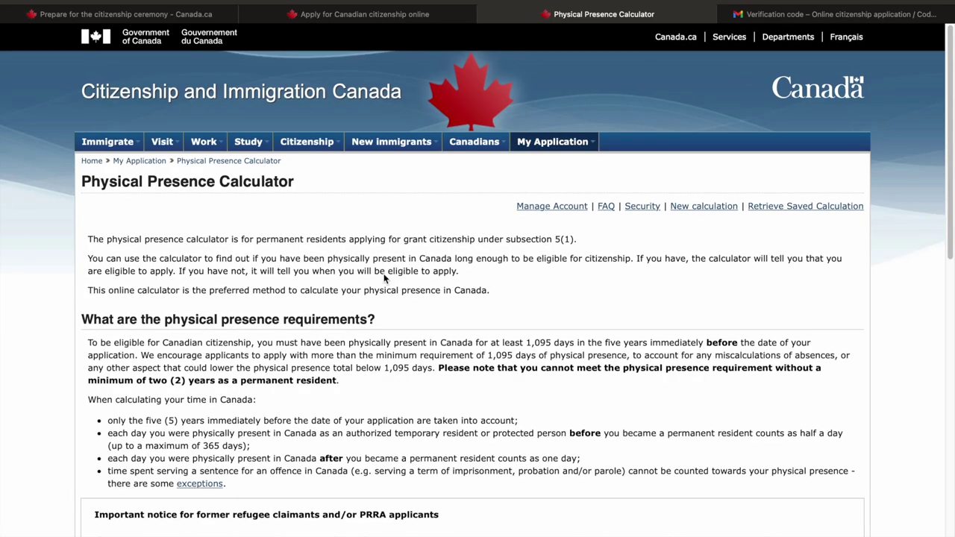
# Start a new calculation from the bottom of the Physical Presence Calculator page
pyautogui.scroll(-2, 392, 384)
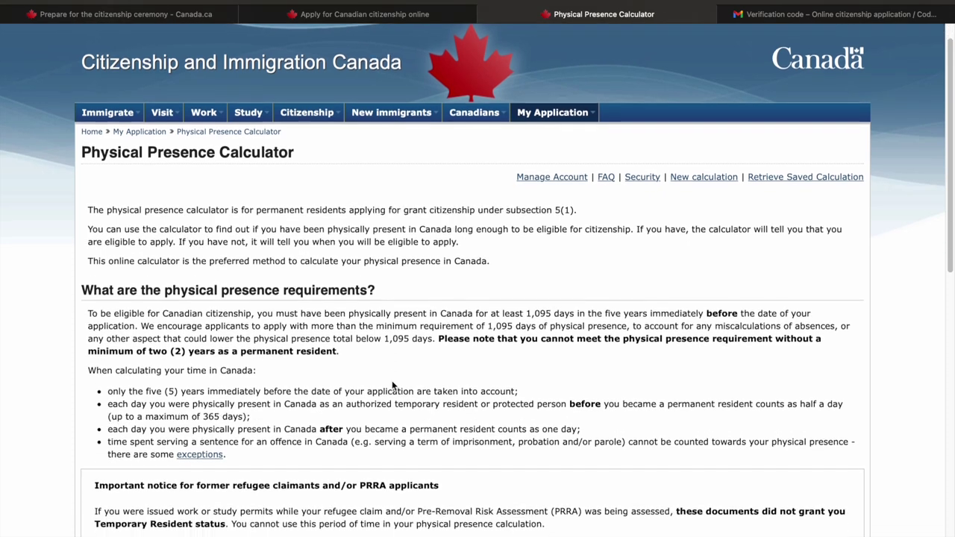
pyautogui.scroll(-10, 392, 385)
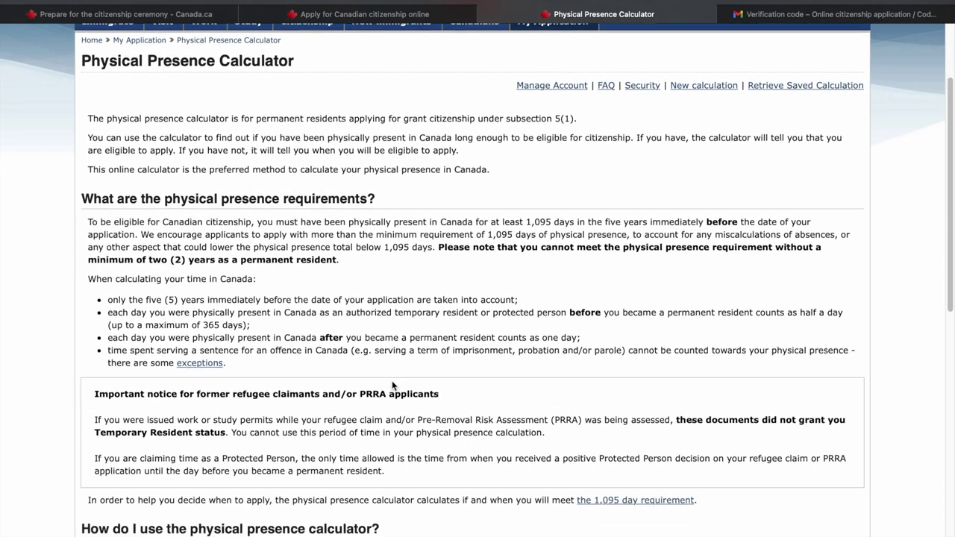
pyautogui.scroll(-4, 393, 384)
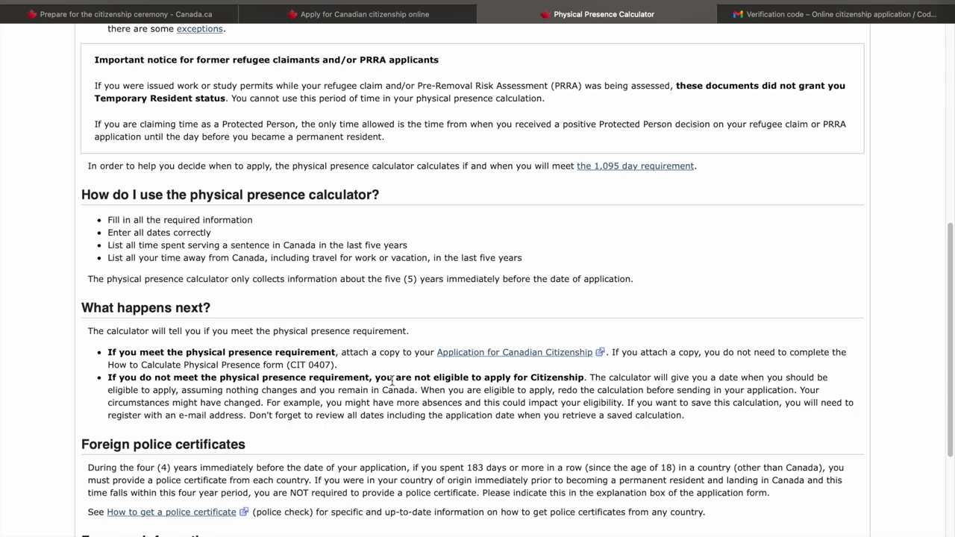
pyautogui.scroll(-2, 392, 382)
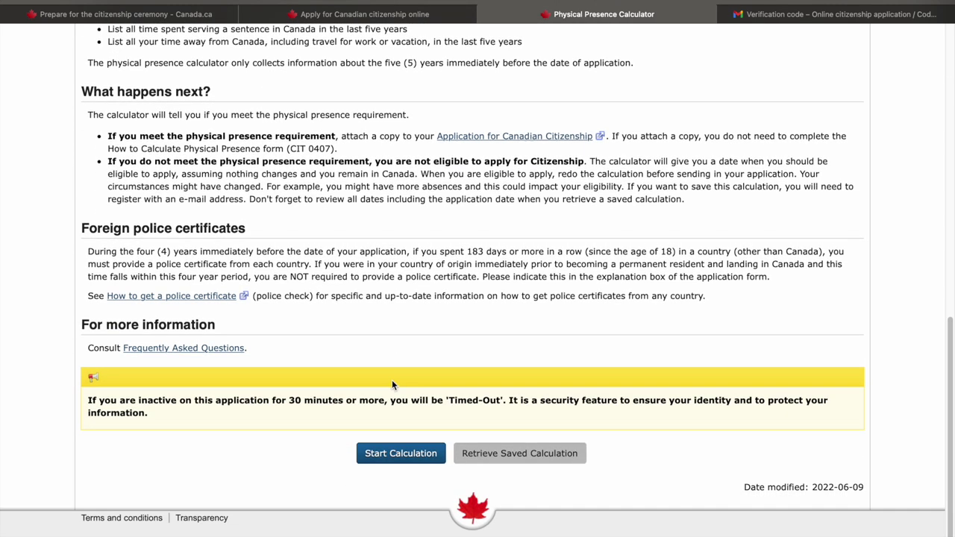
pyautogui.click(380, 453)
pyautogui.click(112, 287)
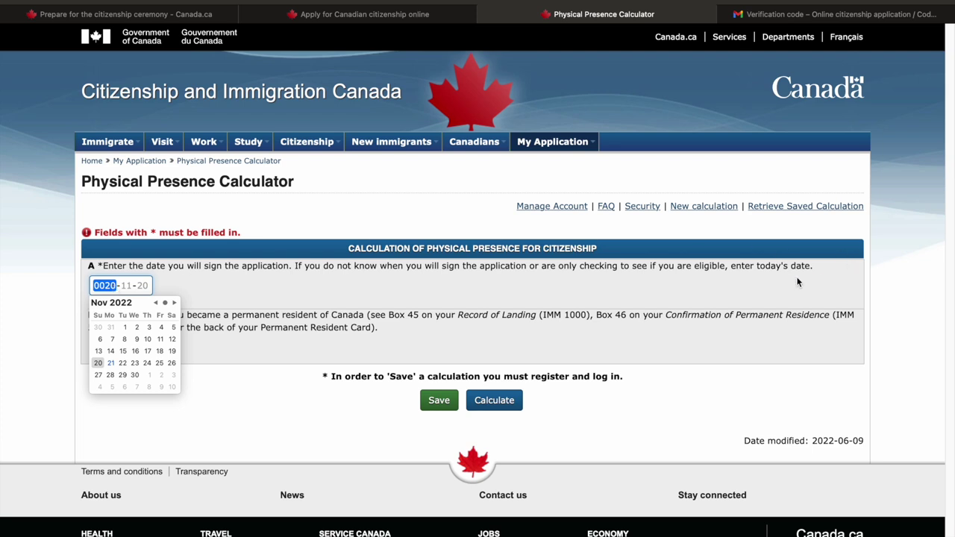
# Set signing date 2022-11-26 and permanent residence date 2017-11-20, then save the calculation
pyautogui.click(123, 363)
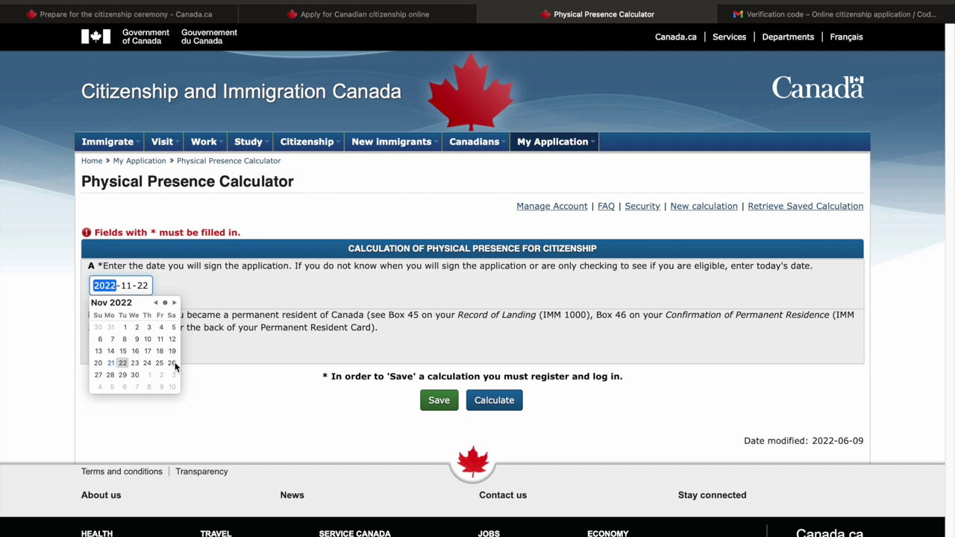
pyautogui.click(171, 364)
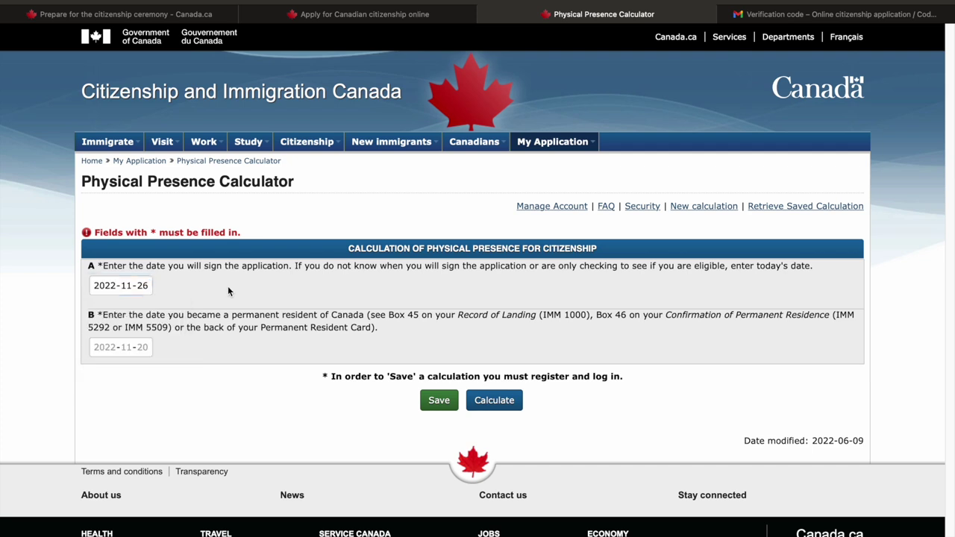
pyautogui.click(132, 352)
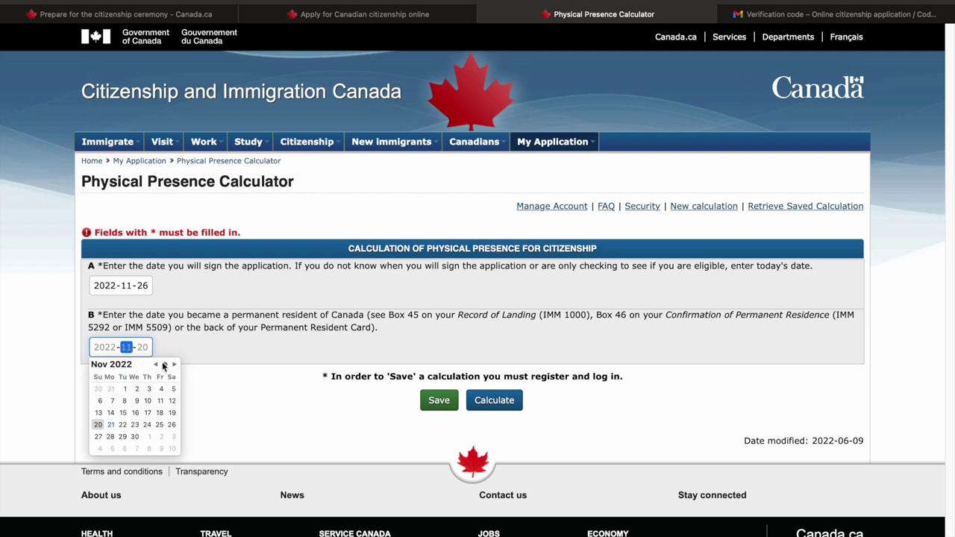
pyautogui.click(158, 366)
pyautogui.click(158, 366)
pyautogui.click(158, 366)
pyautogui.click(158, 365)
pyautogui.click(158, 365)
pyautogui.click(158, 366)
pyautogui.click(156, 367)
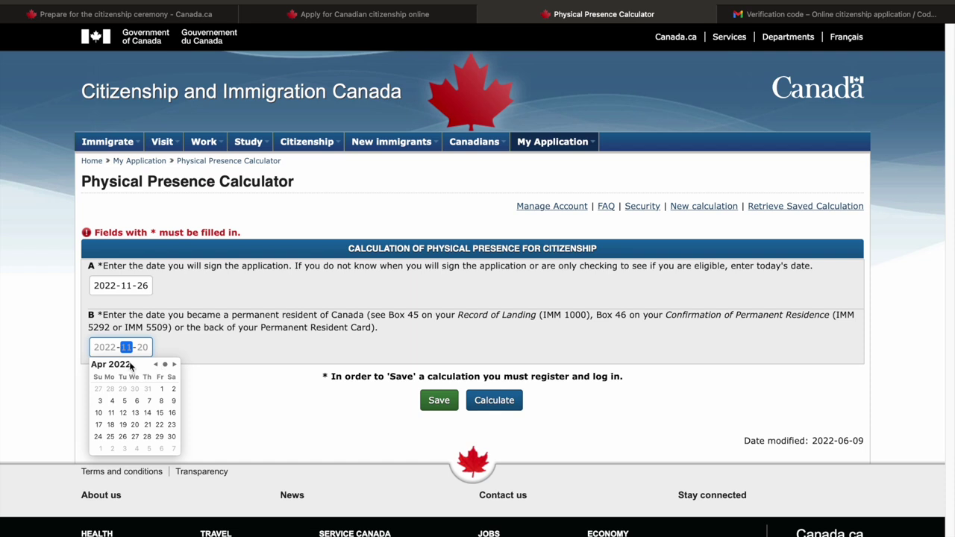
pyautogui.click(116, 348)
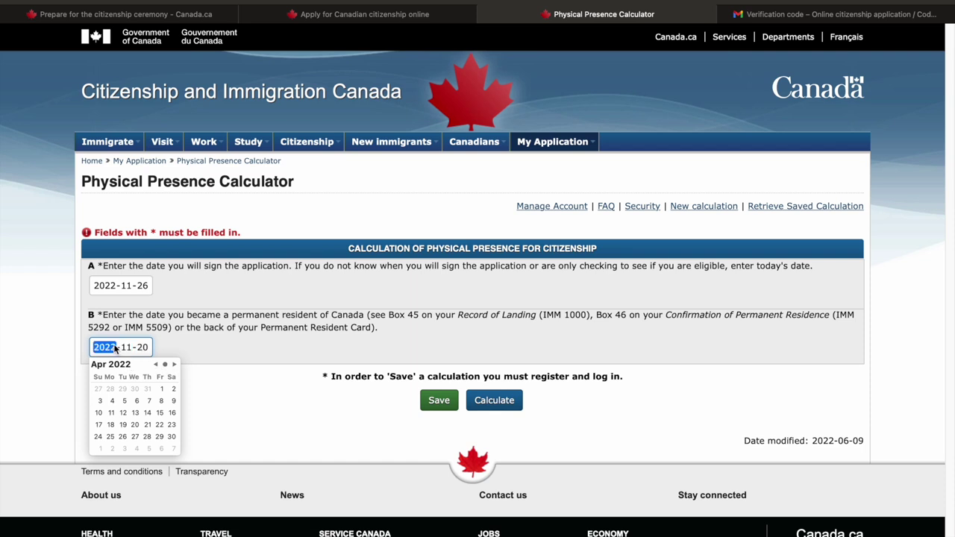
pyautogui.write('2017')
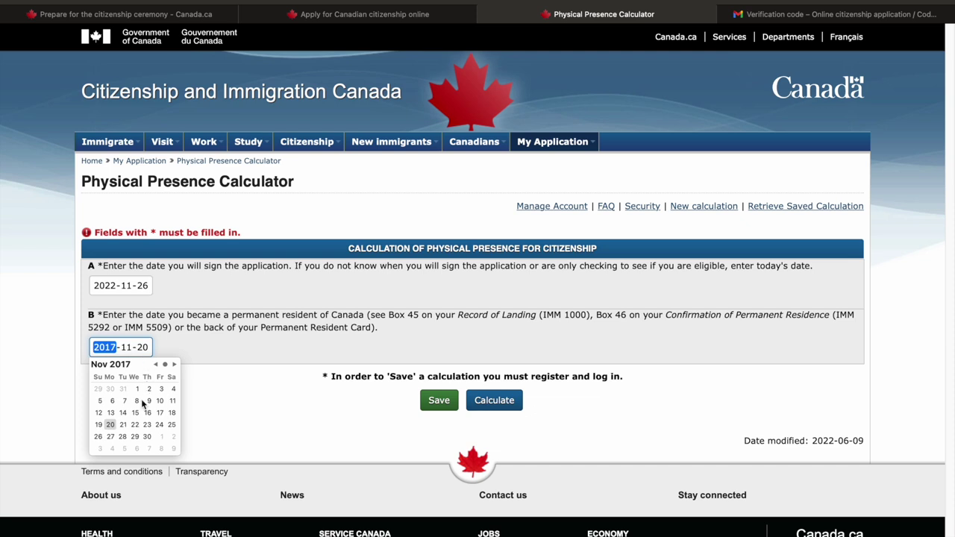
pyautogui.click(111, 424)
pyautogui.click(439, 401)
# Try logging in with the saved e-mail and password, then select the Register link
pyautogui.scroll(-2, 430, 410)
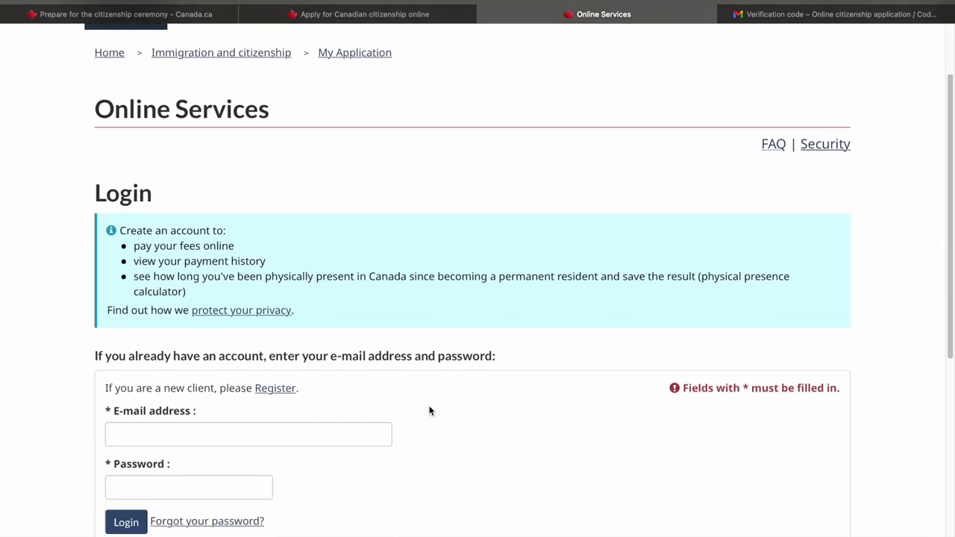
pyautogui.scroll(-1, 429, 410)
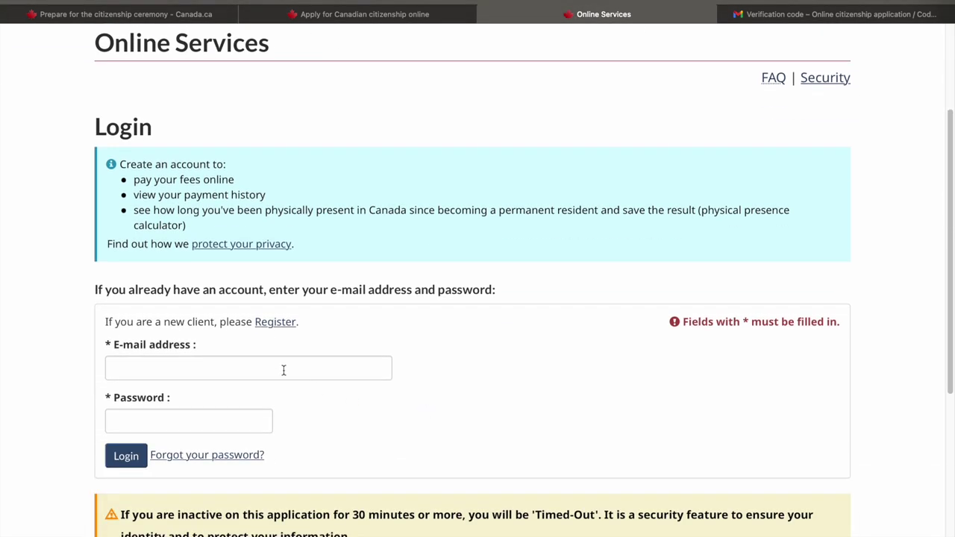
pyautogui.click(283, 370)
pyautogui.click(252, 395)
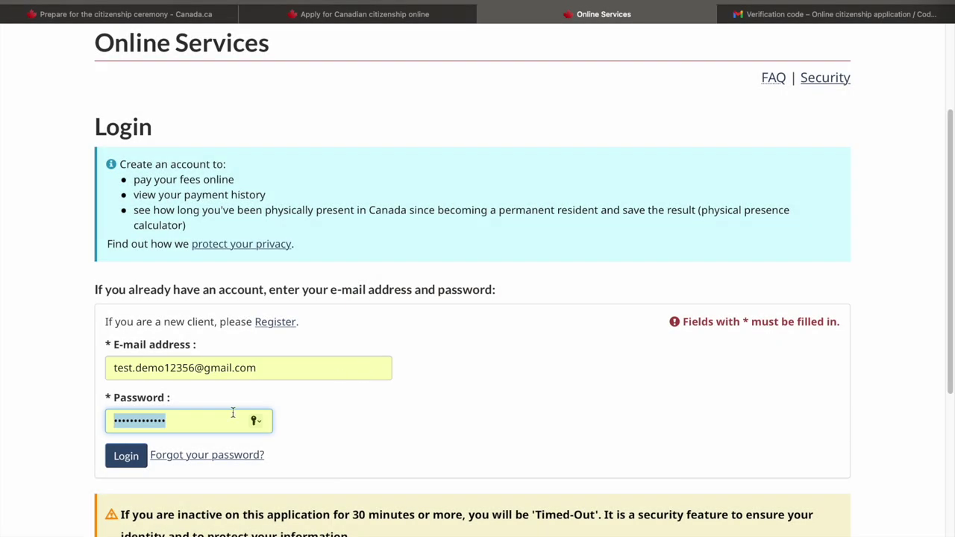
pyautogui.press('Return')
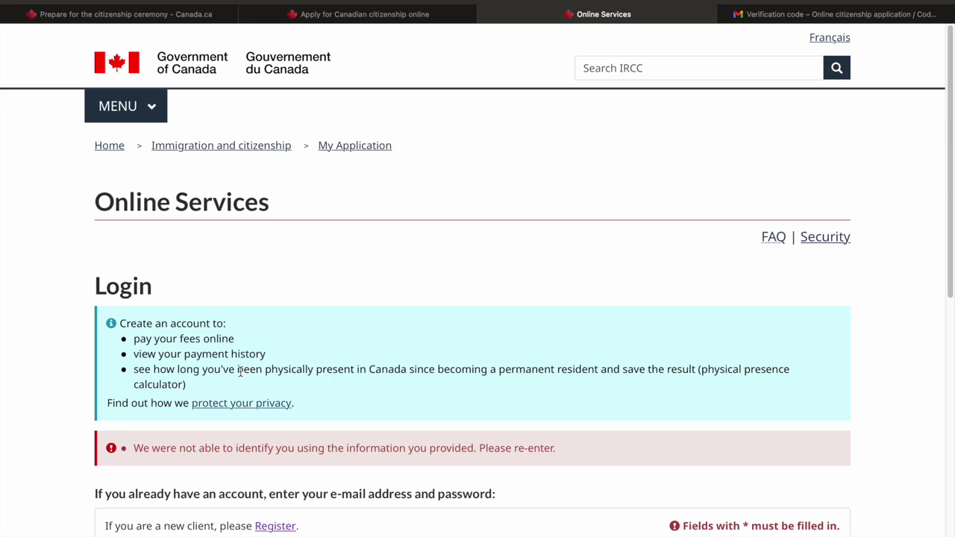
pyautogui.scroll(-2, 240, 372)
pyautogui.click(289, 441)
# Open the Register page in a new tab and switch to it
pyautogui.rightClick(289, 443)
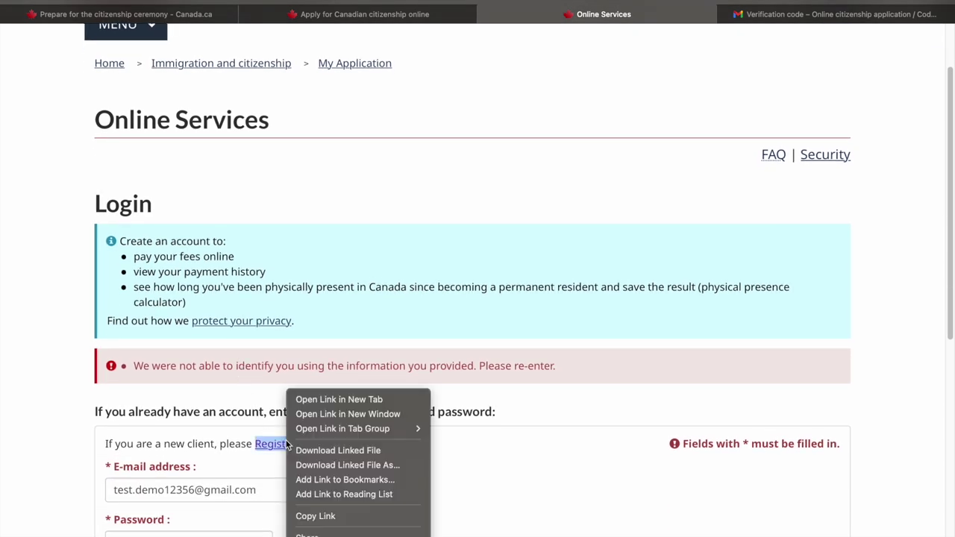
pyautogui.click(326, 398)
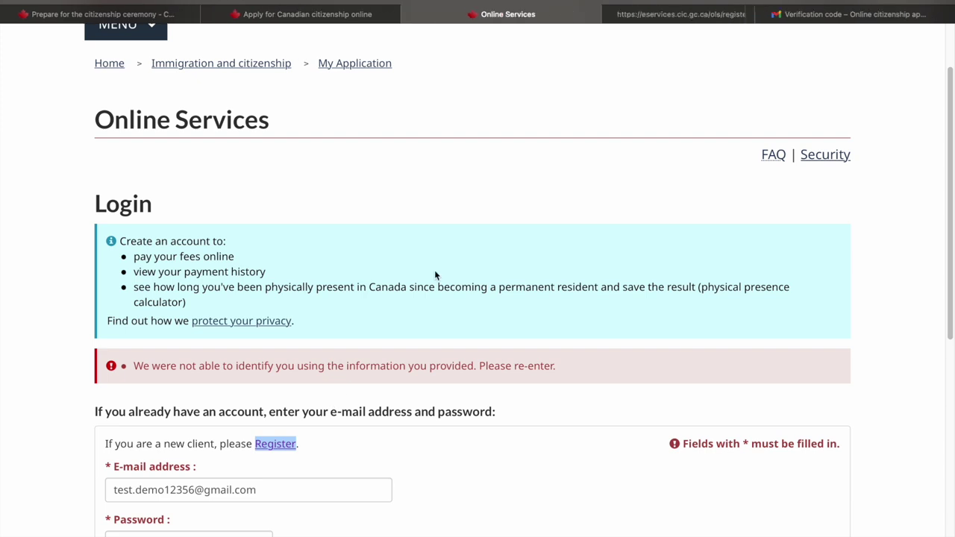
pyautogui.click(663, 15)
pyautogui.scroll(-3, 286, 386)
# Confirm the prefilled e-mail, continue, and choose 'Choose My Own Password' for the account password
pyautogui.click(271, 394)
pyautogui.moveTo(272, 394); pyautogui.dragTo(102, 397)
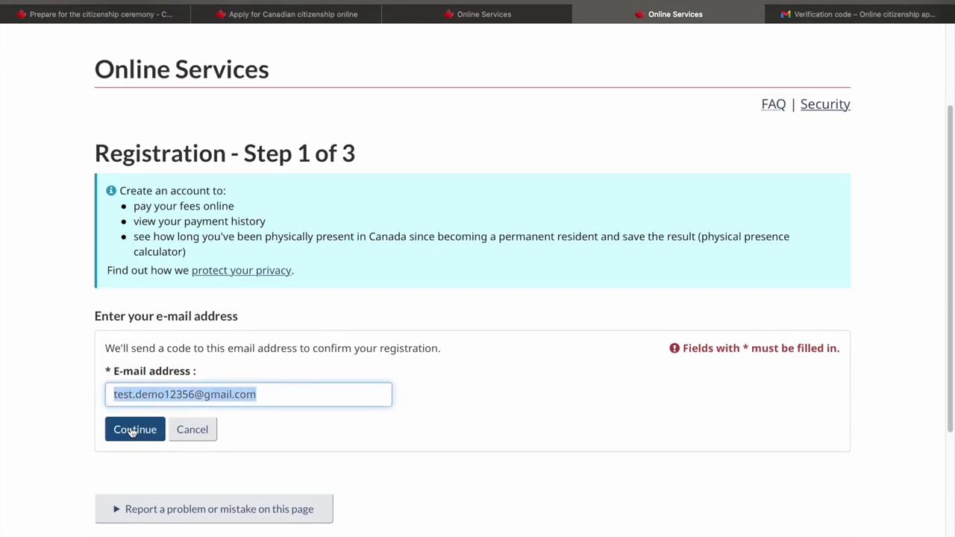
pyautogui.click(132, 428)
pyautogui.click(152, 403)
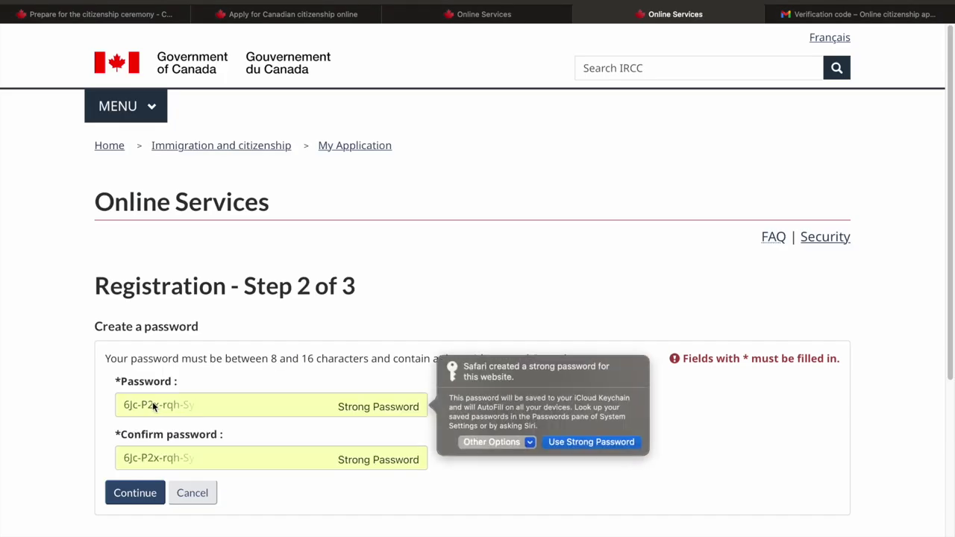
pyautogui.click(484, 442)
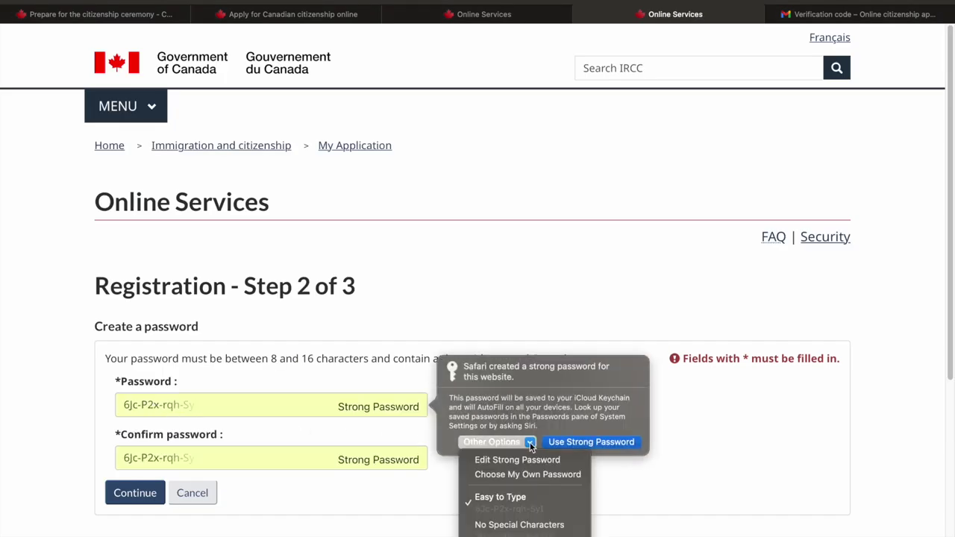
pyautogui.click(514, 473)
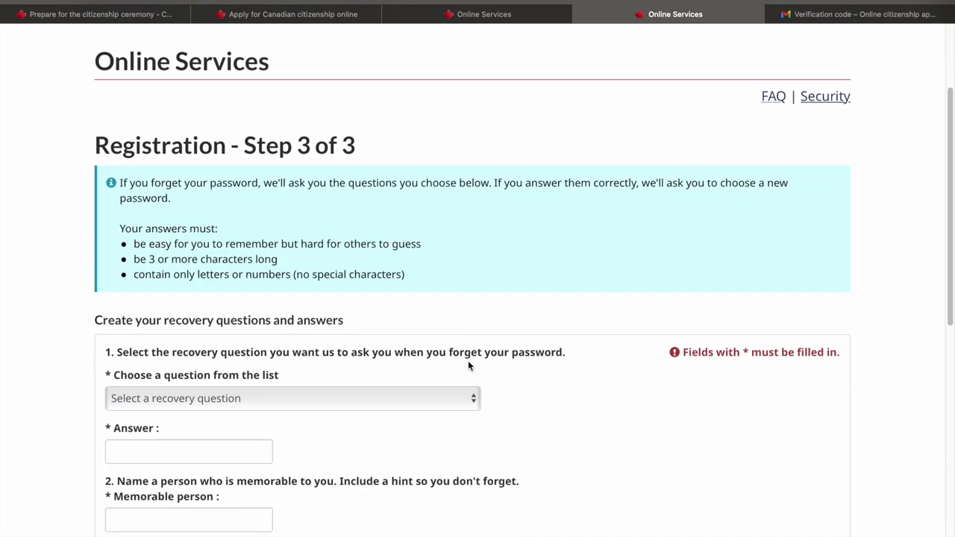
# Fill in the recovery question answers, memorable person and hints, then submit the registration
pyautogui.scroll(-3, 468, 365)
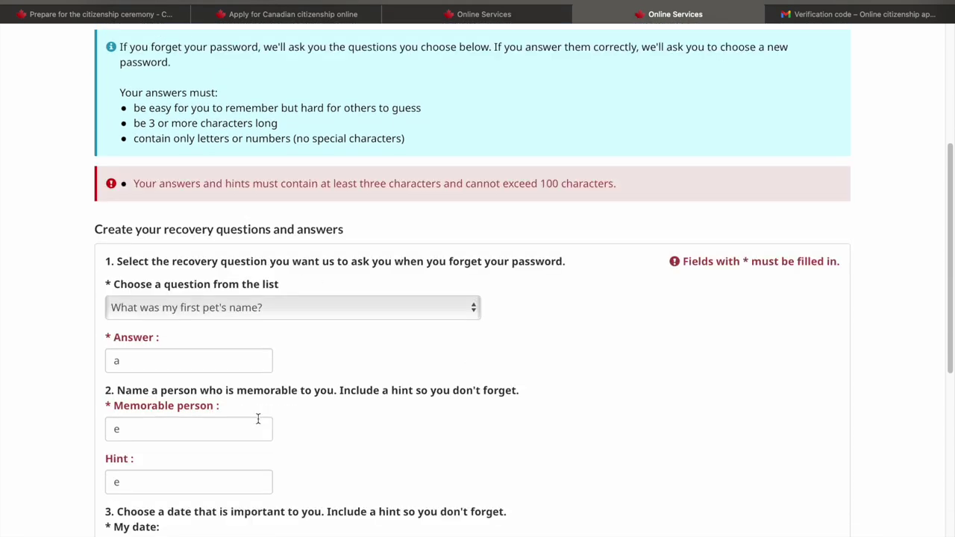
pyautogui.click(187, 362)
pyautogui.write('aaa')
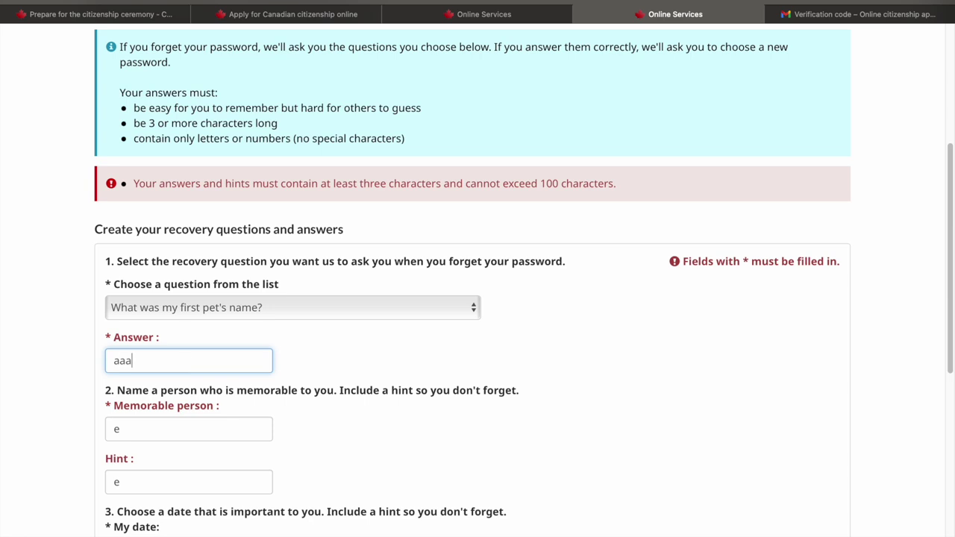
pyautogui.click(173, 431)
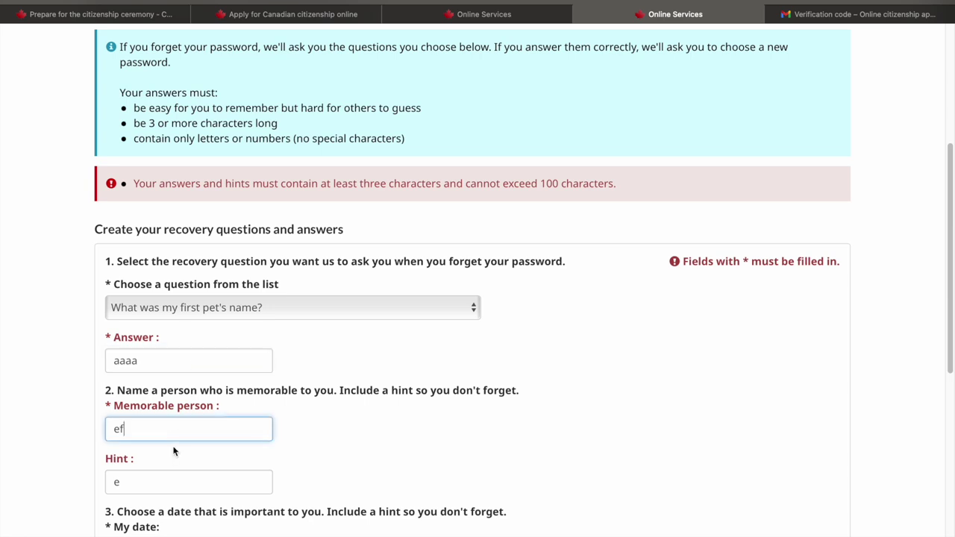
pyautogui.click(166, 482)
pyautogui.scroll(-3, 159, 448)
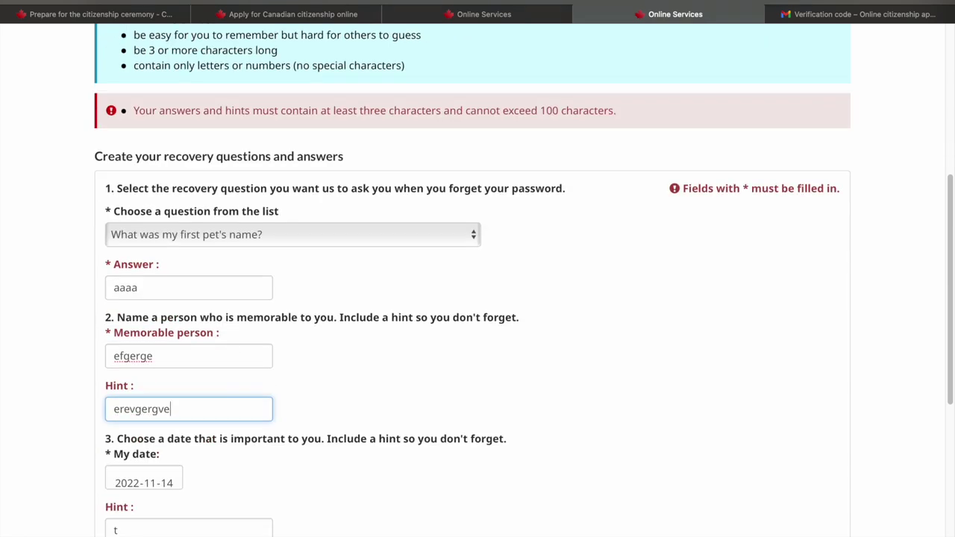
pyautogui.click(152, 513)
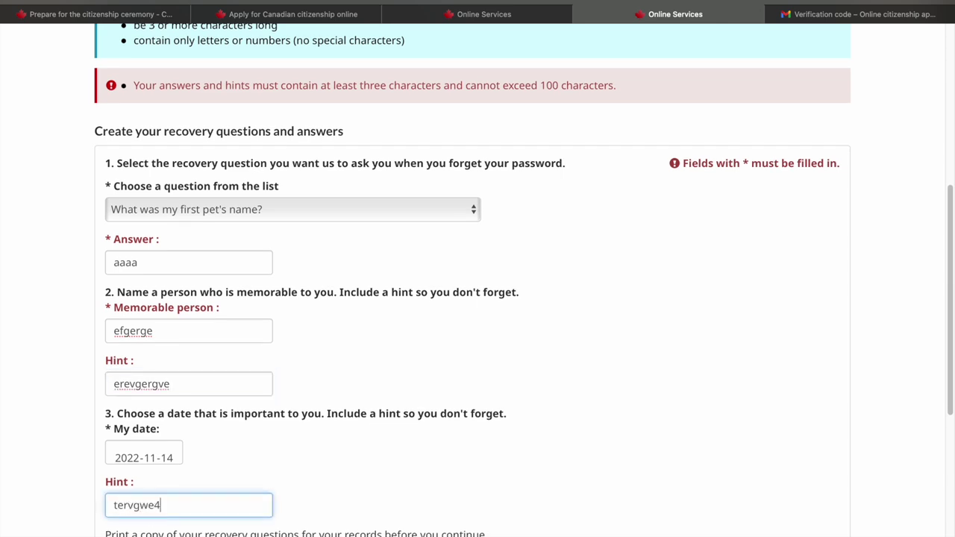
pyautogui.press('Return')
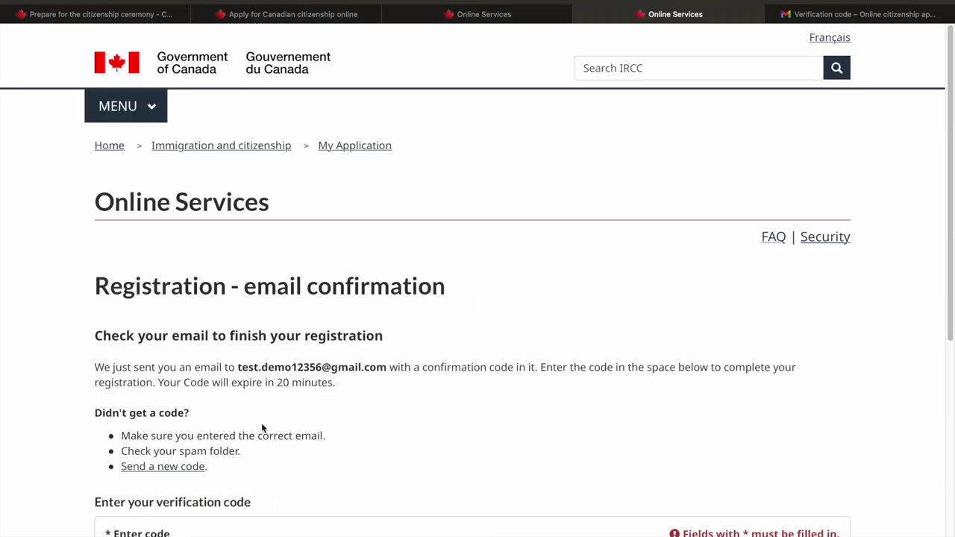
# Open the IRCC verification code email in the Gmail tab
pyautogui.scroll(-2, 261, 429)
pyautogui.scroll(-1, 261, 422)
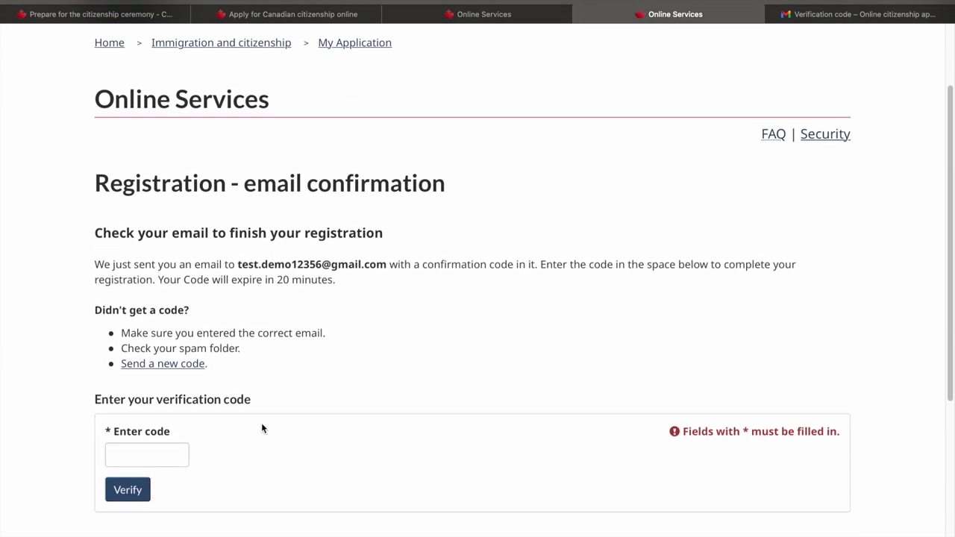
pyautogui.click(820, 15)
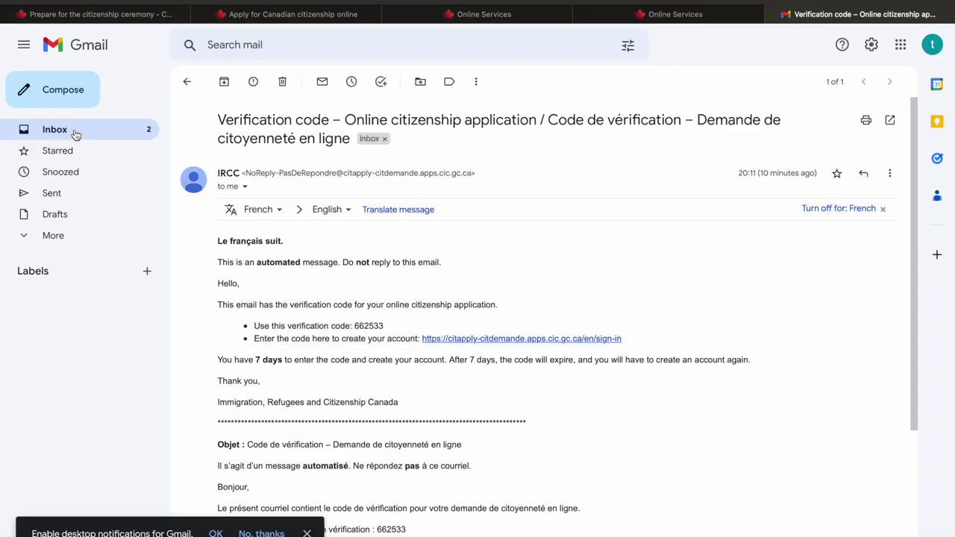
# Get the code from Gmail's 'Confirm your email address' message and verify it in Online Services
pyautogui.click(74, 130)
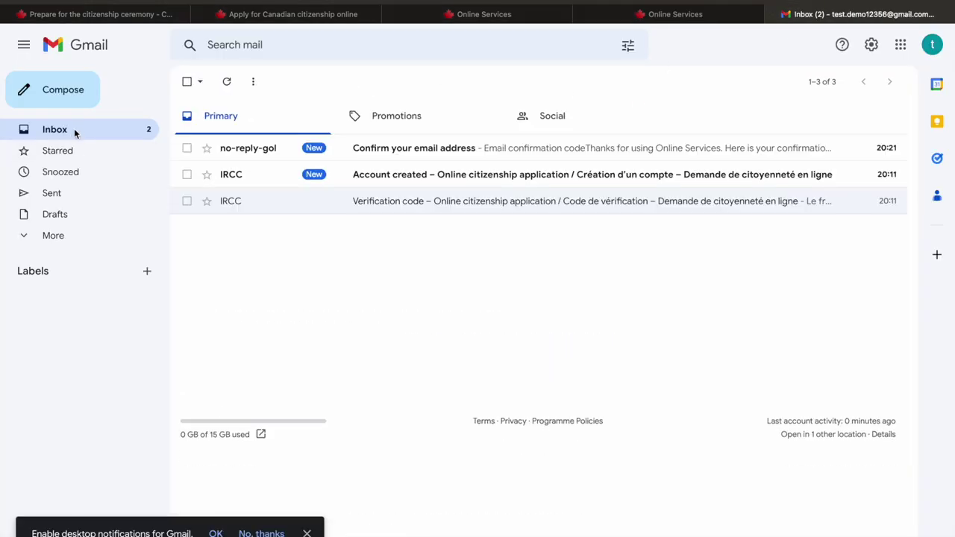
pyautogui.click(407, 148)
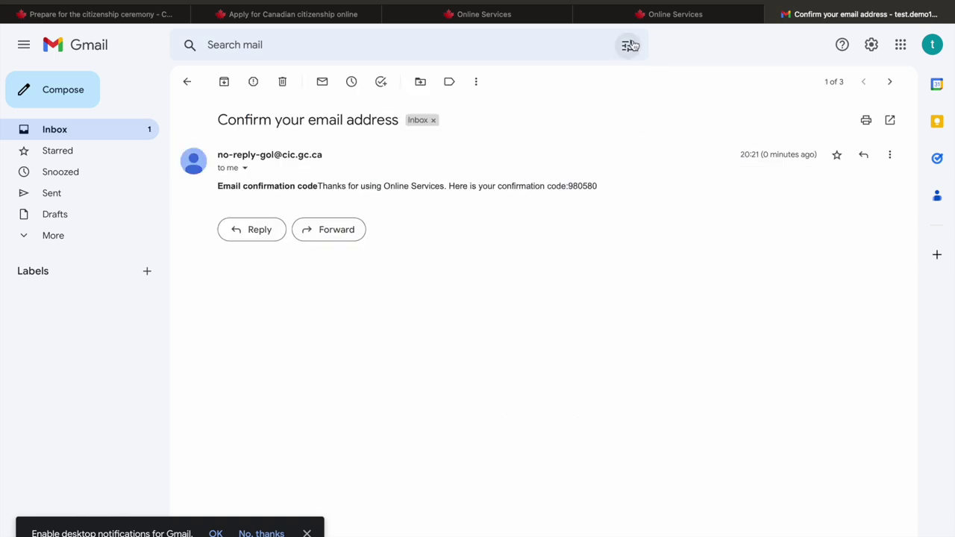
pyautogui.click(652, 12)
pyautogui.click(129, 494)
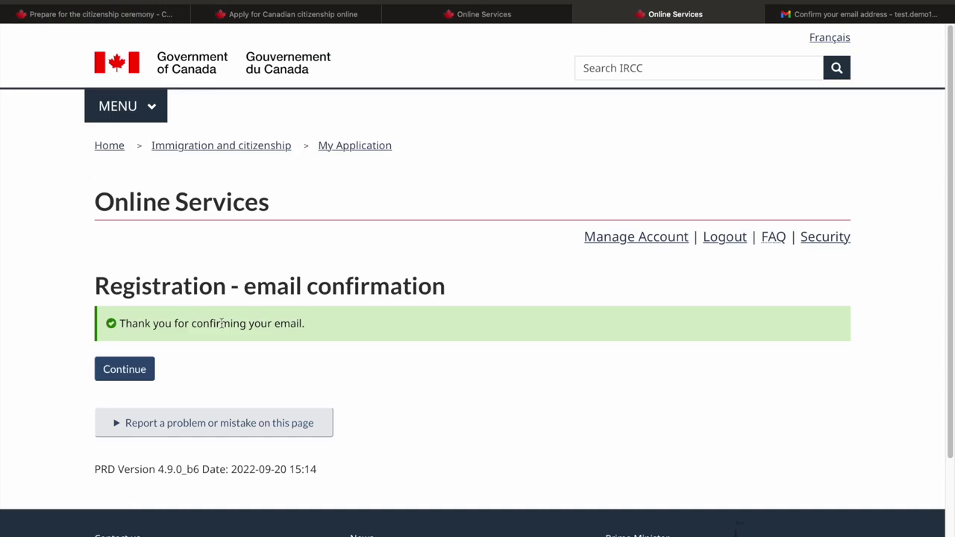
# Start a new physical presence calculation saved as 'PR calulation'
pyautogui.click(132, 371)
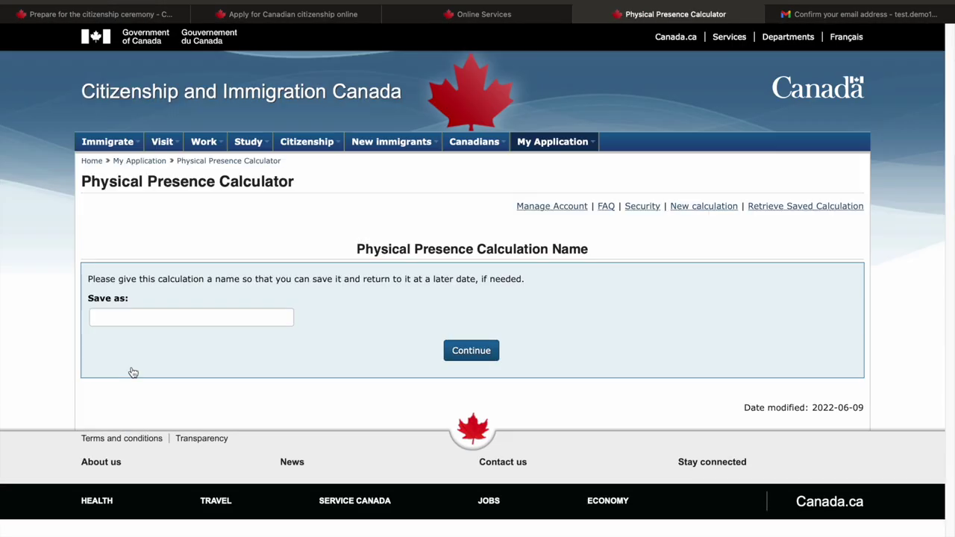
pyautogui.click(170, 320)
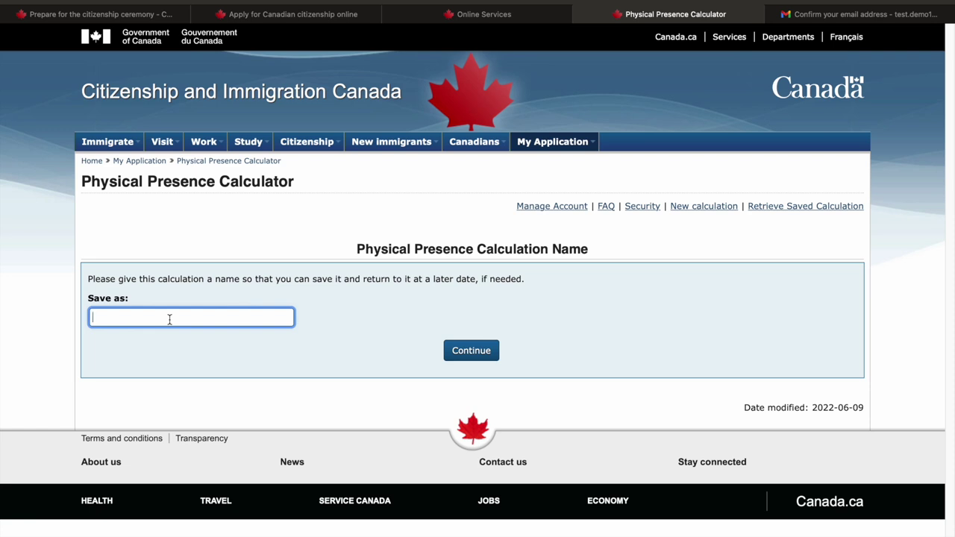
pyautogui.write('PR calulation')
pyautogui.click(467, 351)
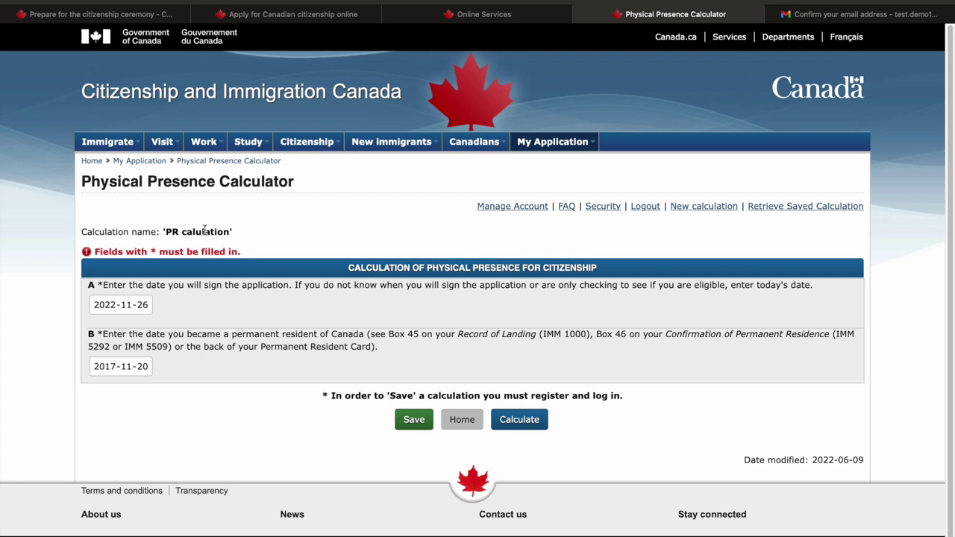
# Calculate with dates 2022-11-26 and 2017-11-20, answering No to serving a sentence
pyautogui.click(519, 420)
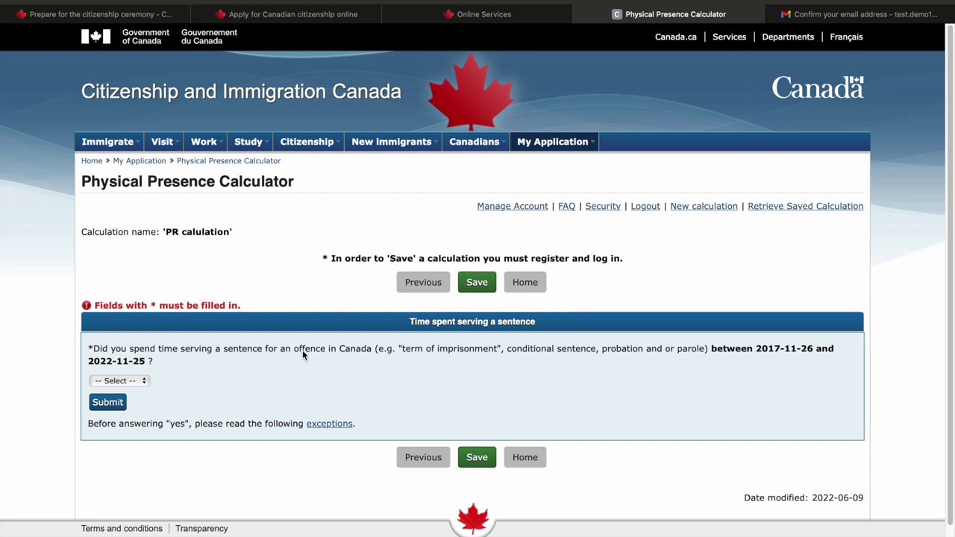
pyautogui.click(113, 381)
pyautogui.click(112, 408)
pyautogui.click(112, 407)
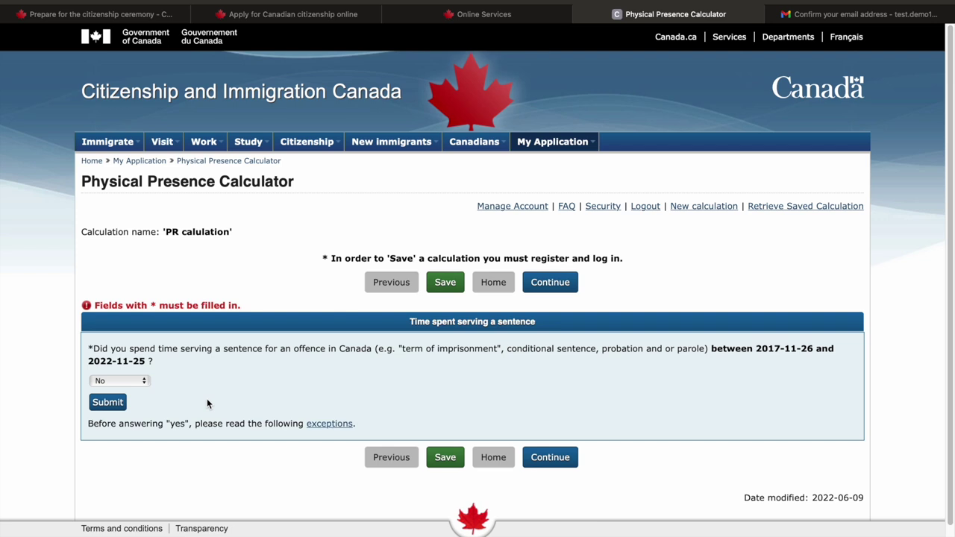
pyautogui.scroll(-2, 207, 398)
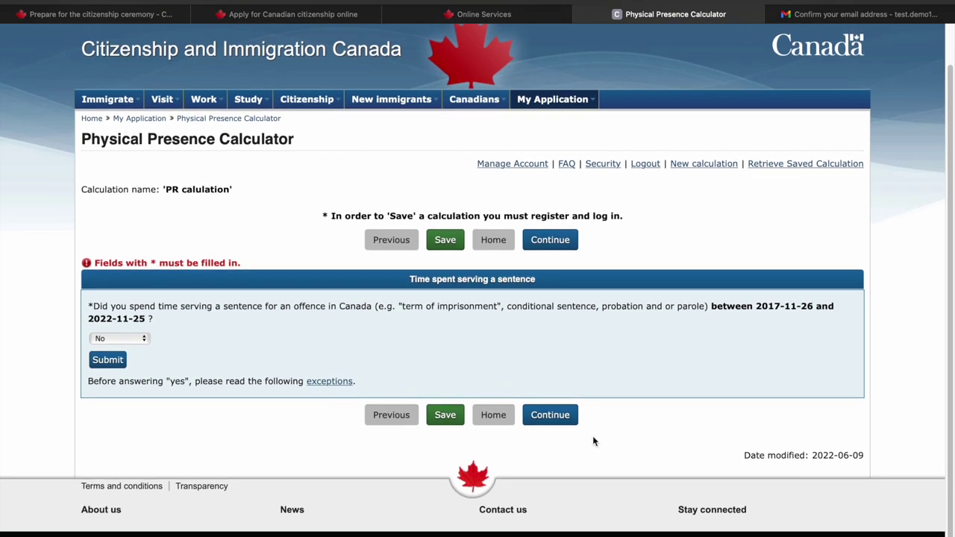
pyautogui.click(553, 416)
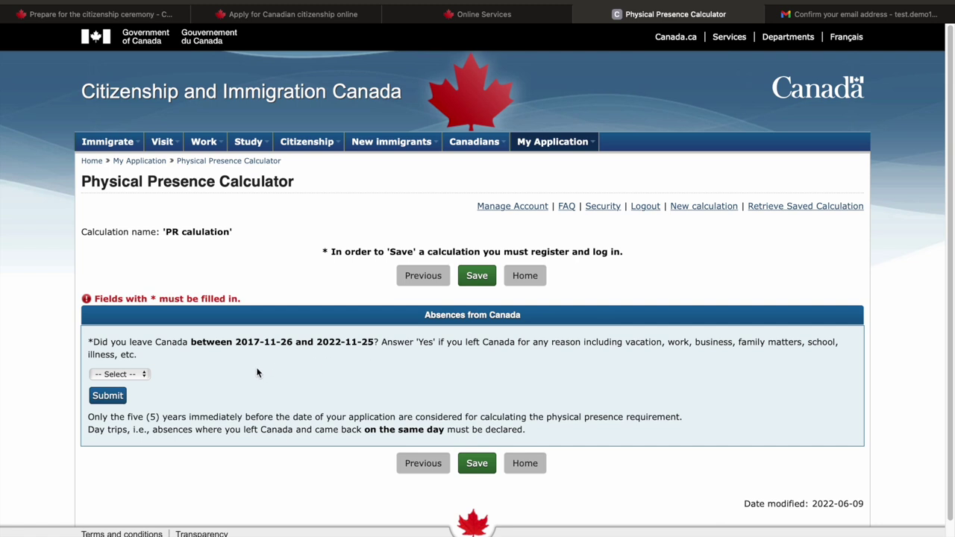
# Answer Yes to having been absent from Canada
pyautogui.click(143, 376)
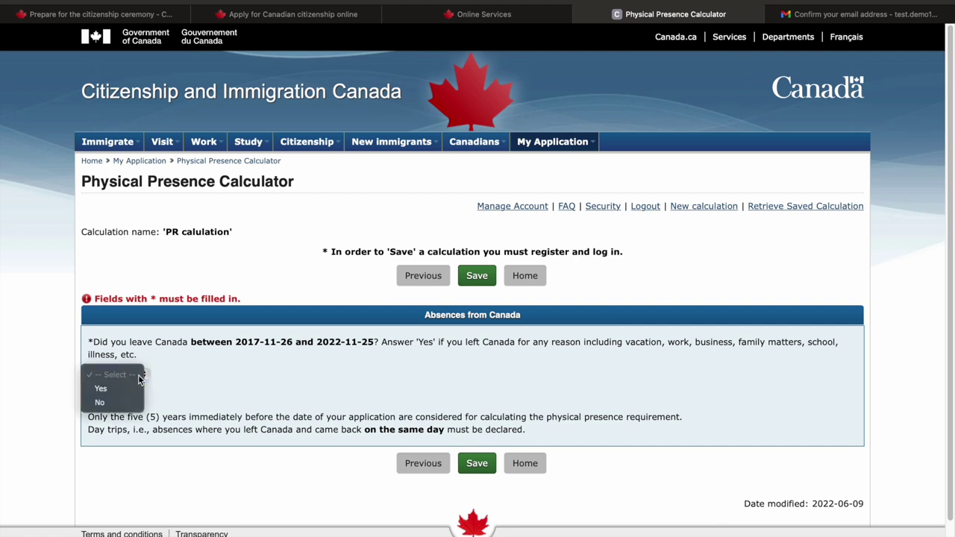
pyautogui.click(130, 387)
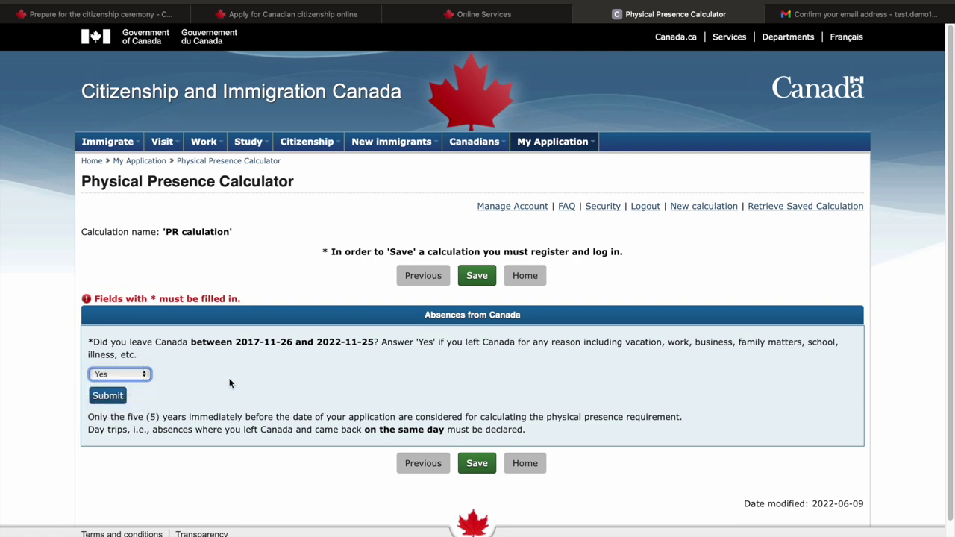
pyautogui.click(113, 394)
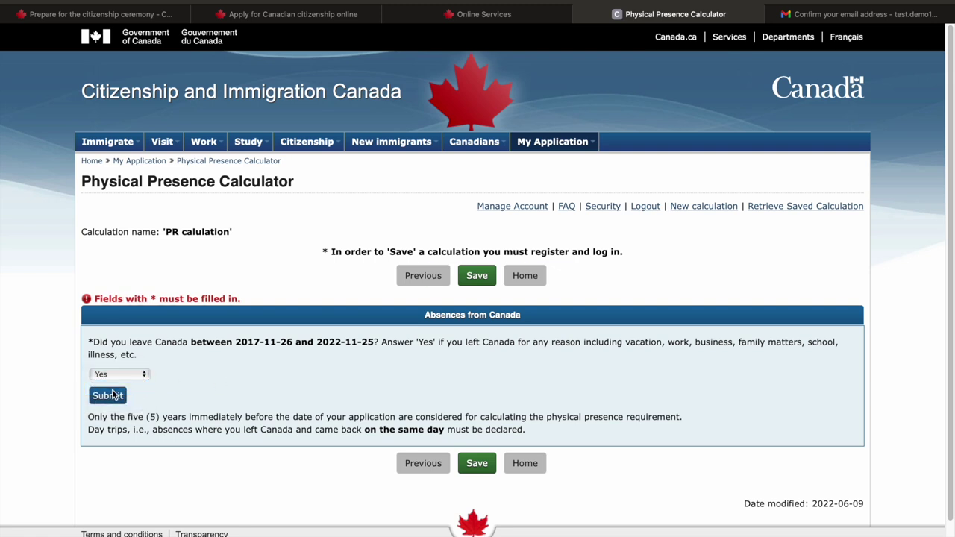
pyautogui.scroll(-5, 253, 387)
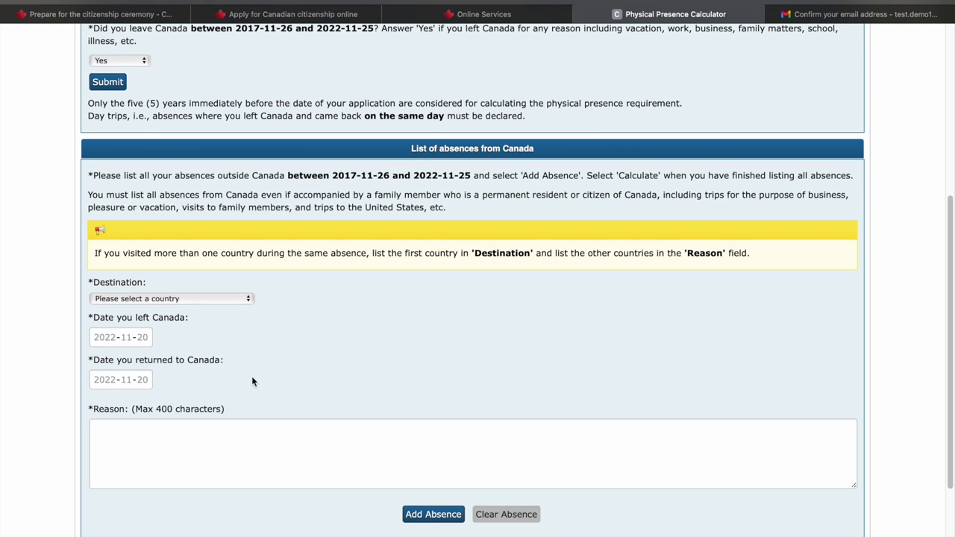
# Add an absence to India from 2022-11-01 to 2022-11-12 for 'visiting family'
pyautogui.click(235, 299)
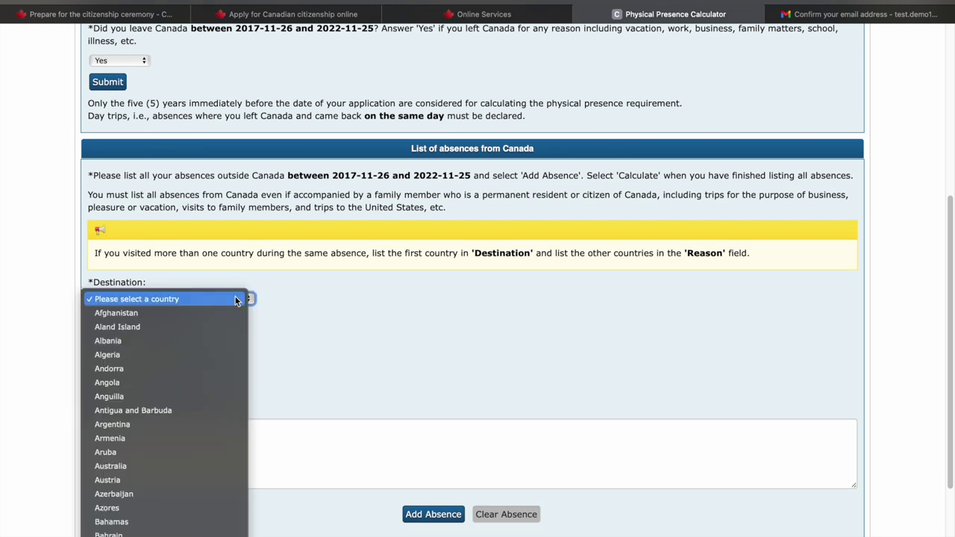
pyautogui.scroll(-15, 231, 300)
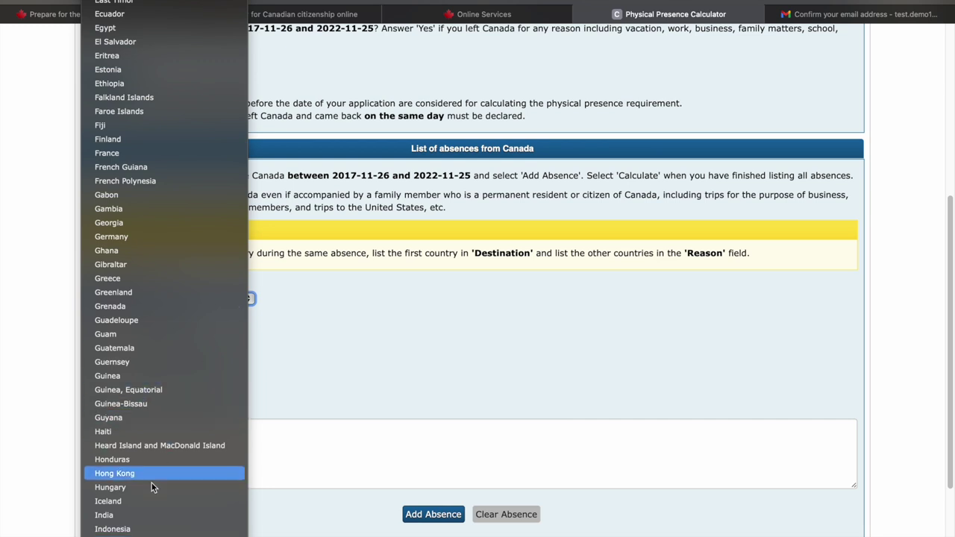
pyautogui.click(146, 514)
pyautogui.click(118, 339)
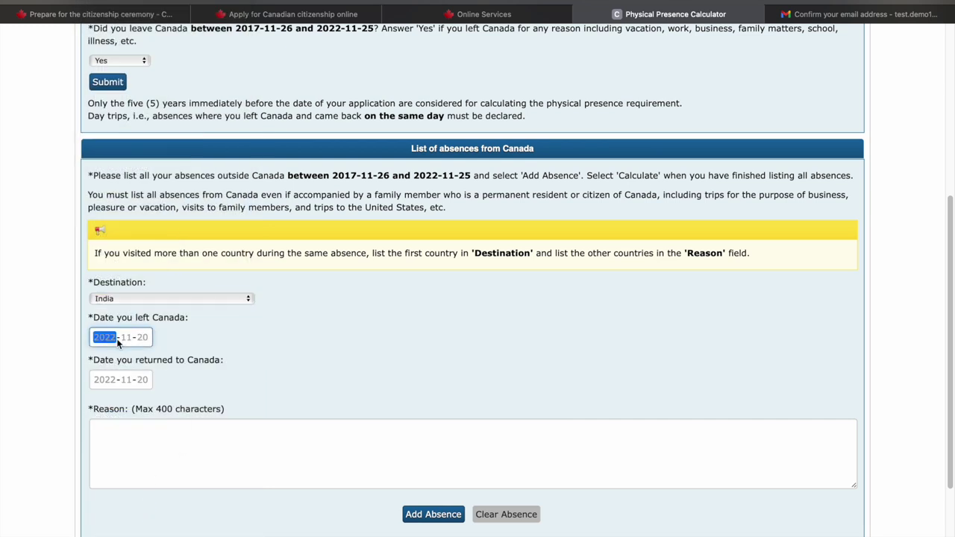
pyautogui.click(126, 379)
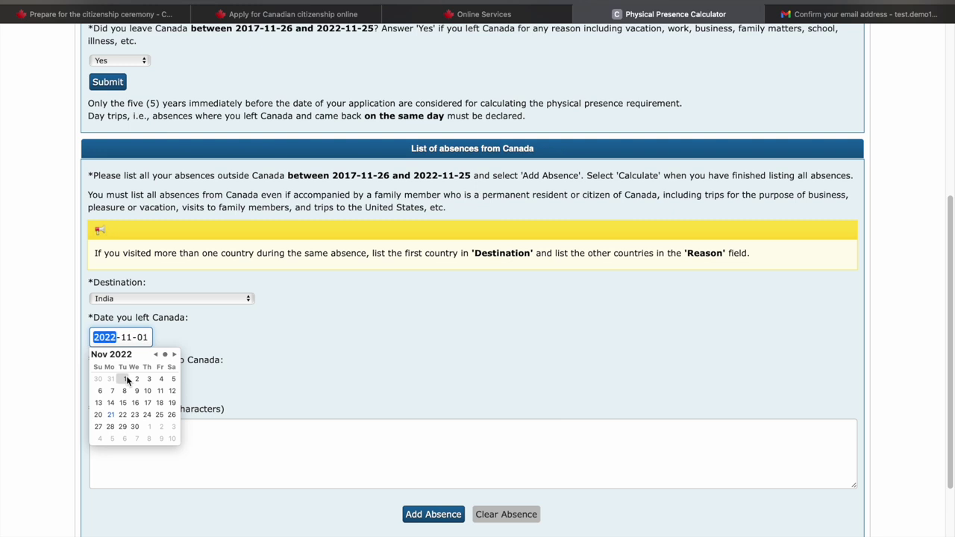
pyautogui.click(264, 308)
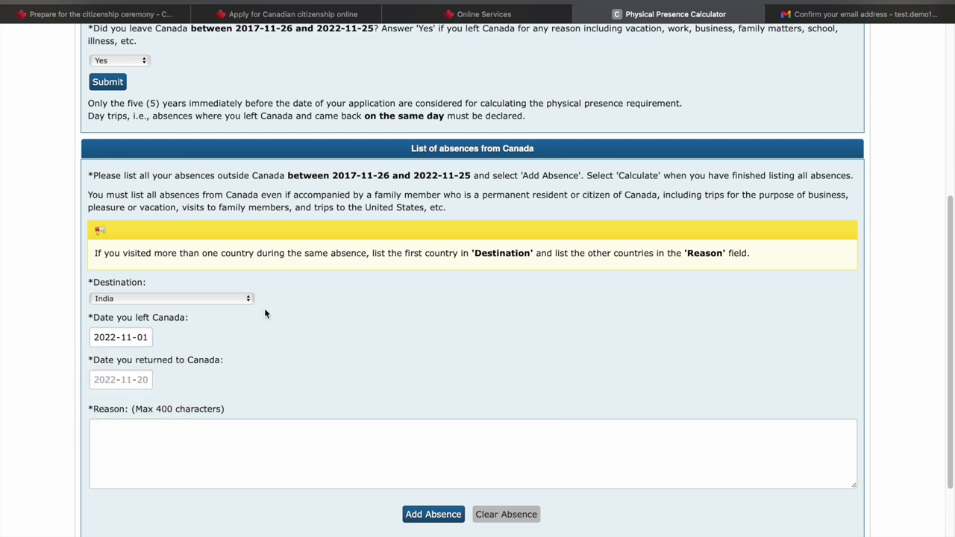
pyautogui.click(146, 380)
pyautogui.click(173, 433)
pyautogui.click(270, 387)
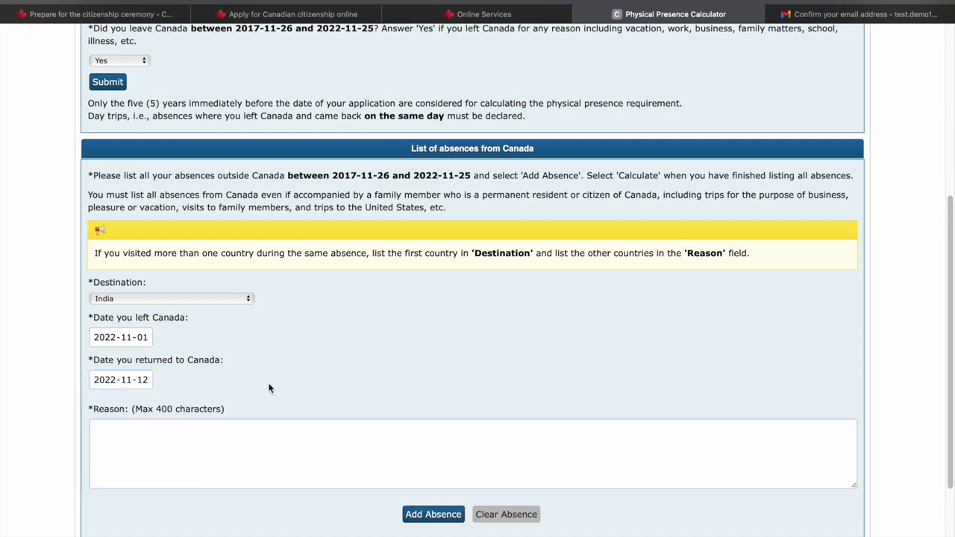
pyautogui.click(177, 453)
pyautogui.write('visiting ')
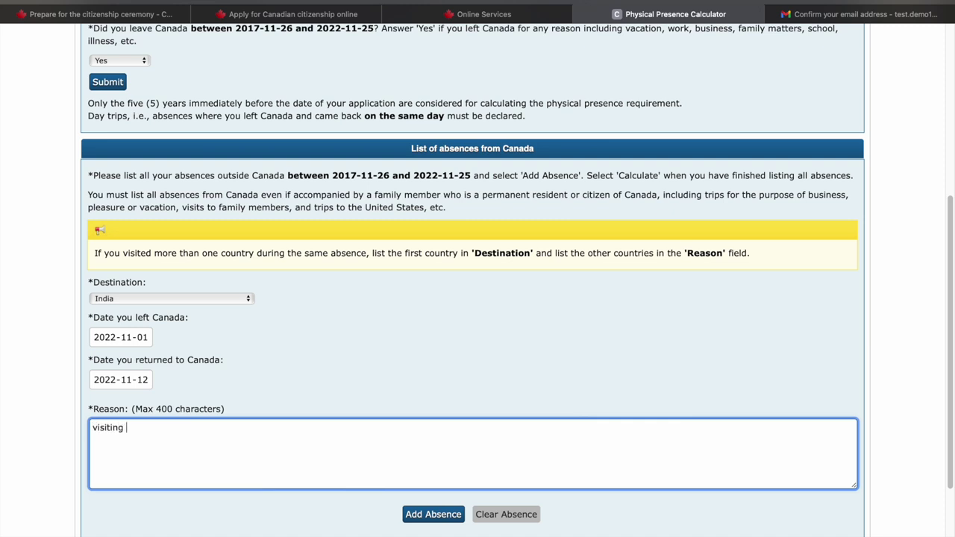
pyautogui.write('family')
pyautogui.click(432, 513)
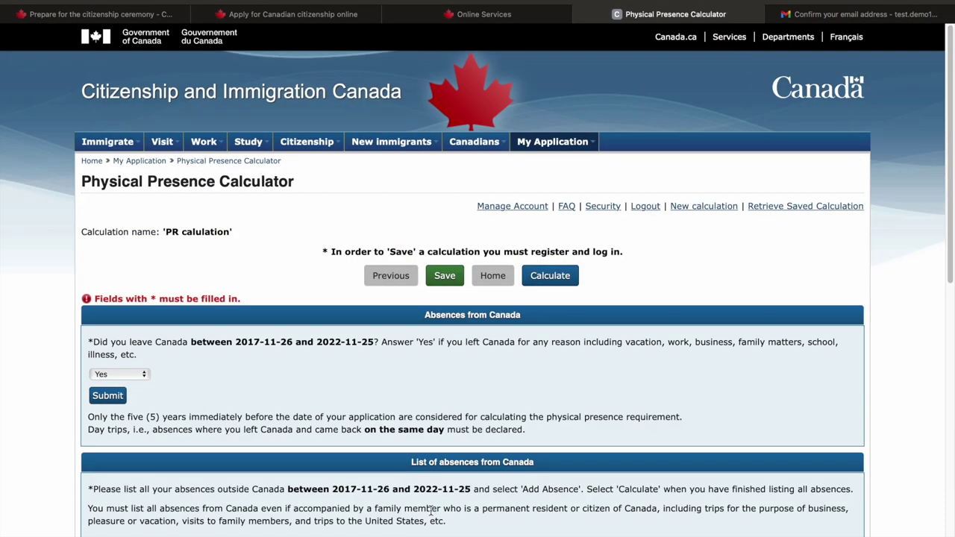
# Add an absence to Antigua and Barbuda from 2022-10-01 to 2022-10-06 for 'vacation'
pyautogui.scroll(-5, 495, 405)
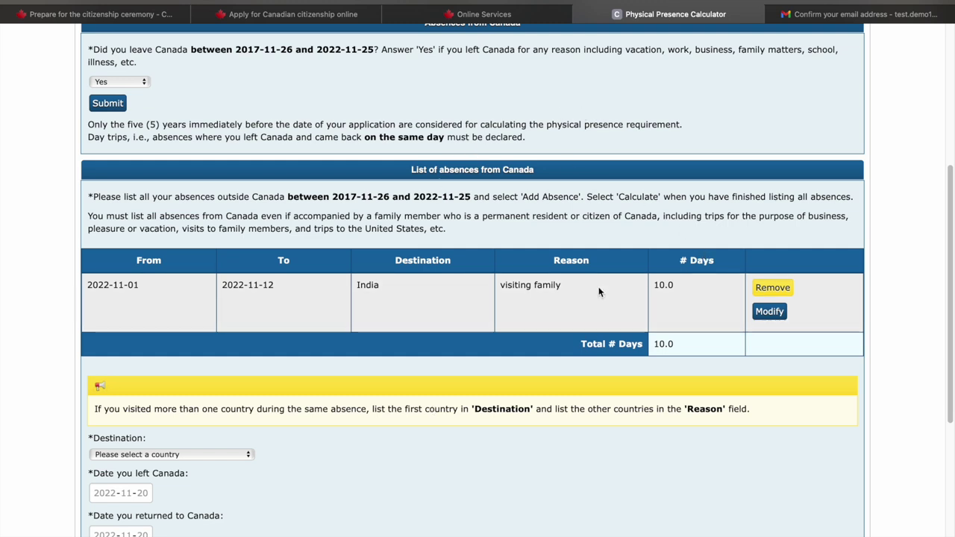
pyautogui.scroll(-3, 226, 320)
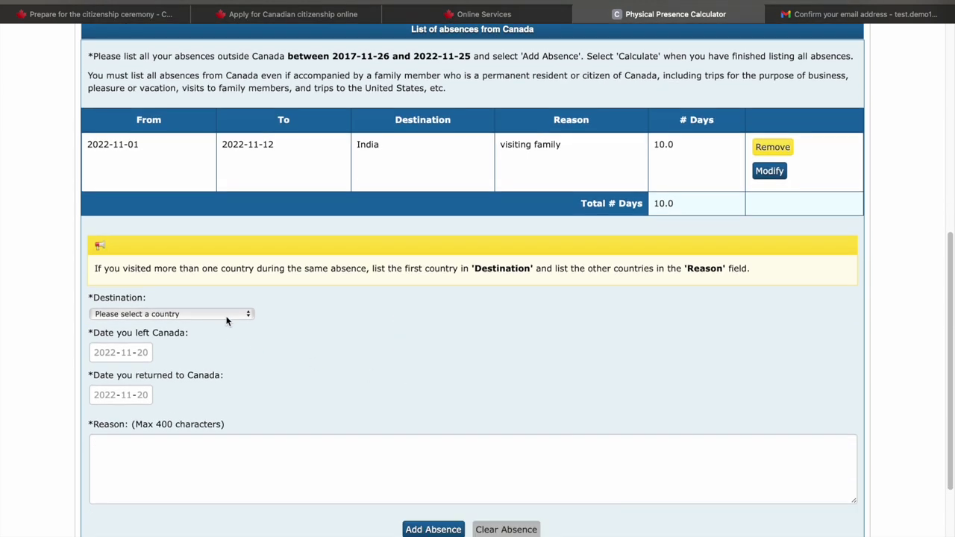
pyautogui.click(227, 319)
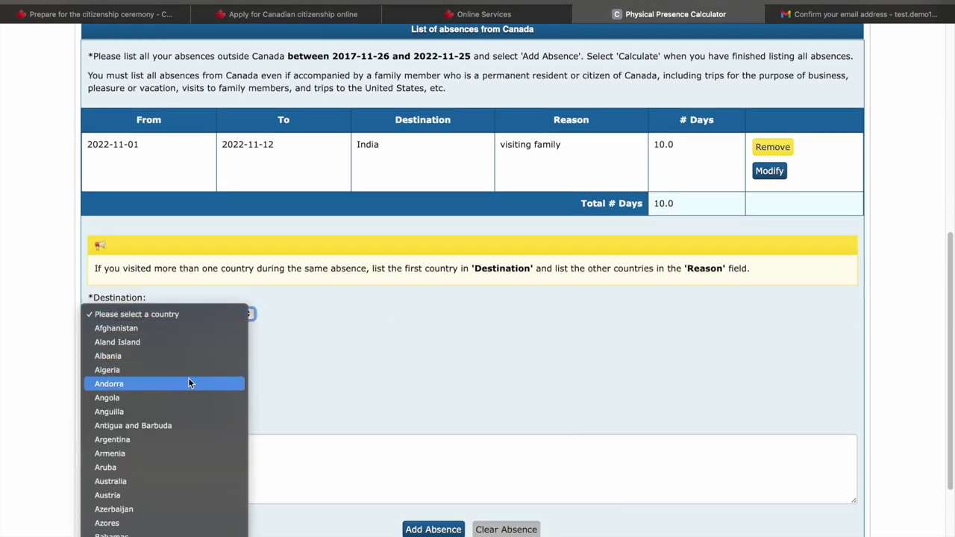
pyautogui.click(183, 426)
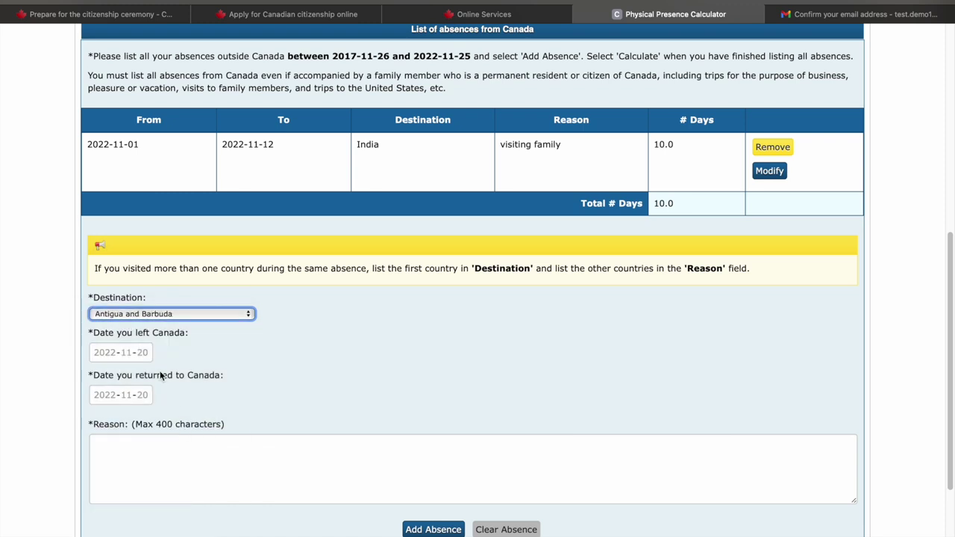
pyautogui.click(129, 354)
pyautogui.click(174, 394)
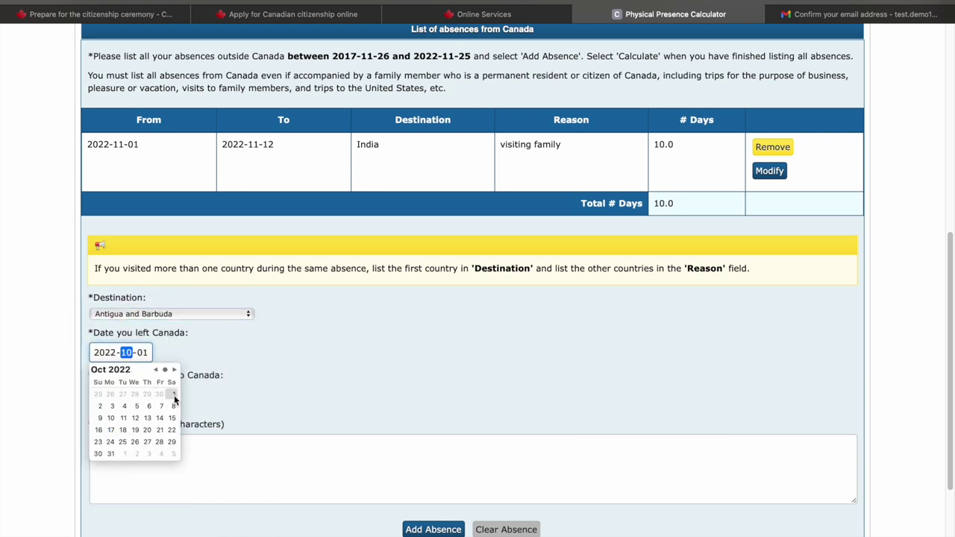
pyautogui.click(262, 377)
pyautogui.click(135, 397)
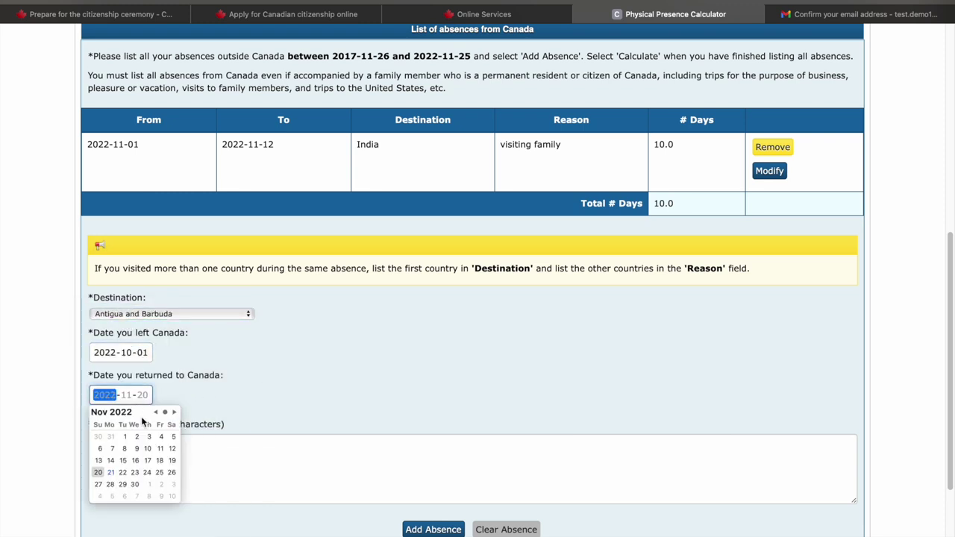
pyautogui.click(122, 449)
pyautogui.click(148, 448)
pyautogui.click(242, 454)
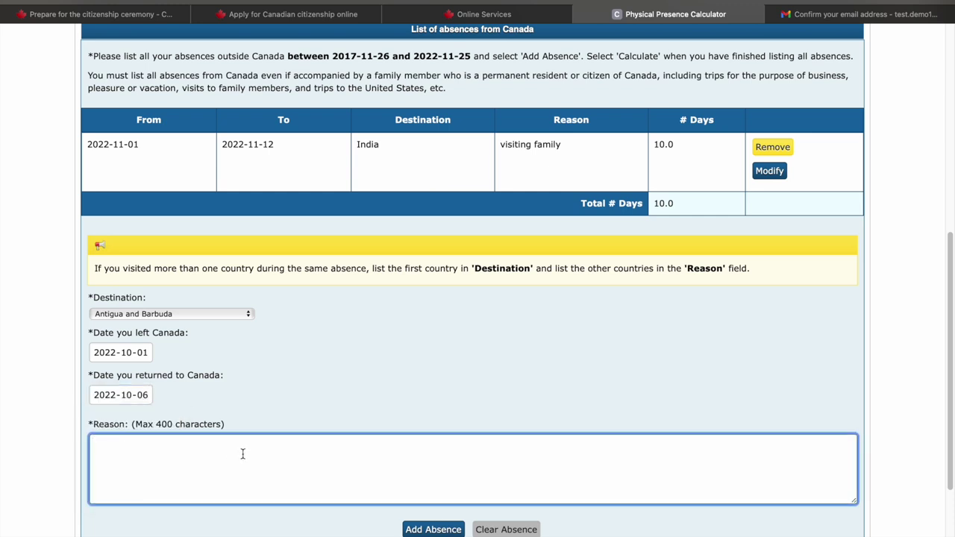
pyautogui.write('vacation')
pyautogui.click(431, 529)
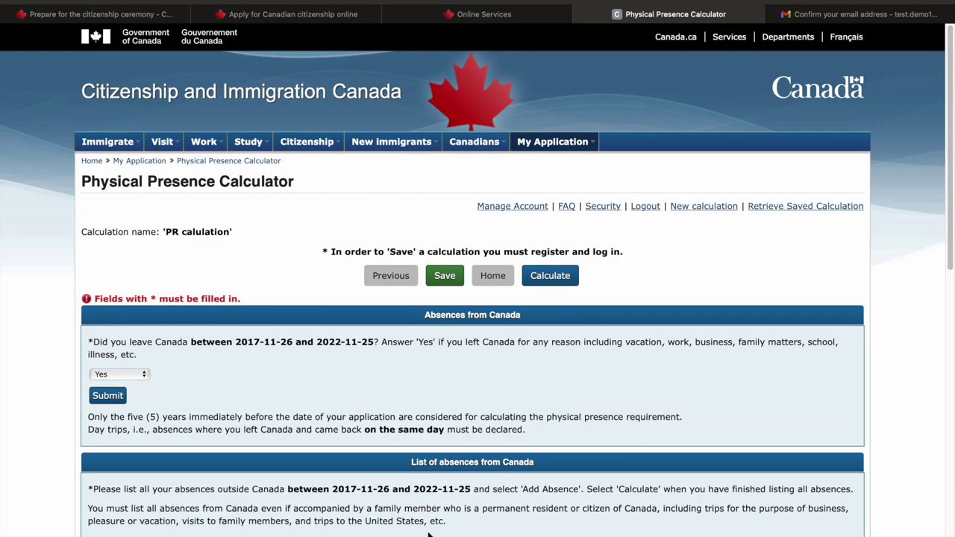
# Calculate physical presence from the two listed absences
pyautogui.scroll(-9, 463, 430)
pyautogui.scroll(3, 472, 396)
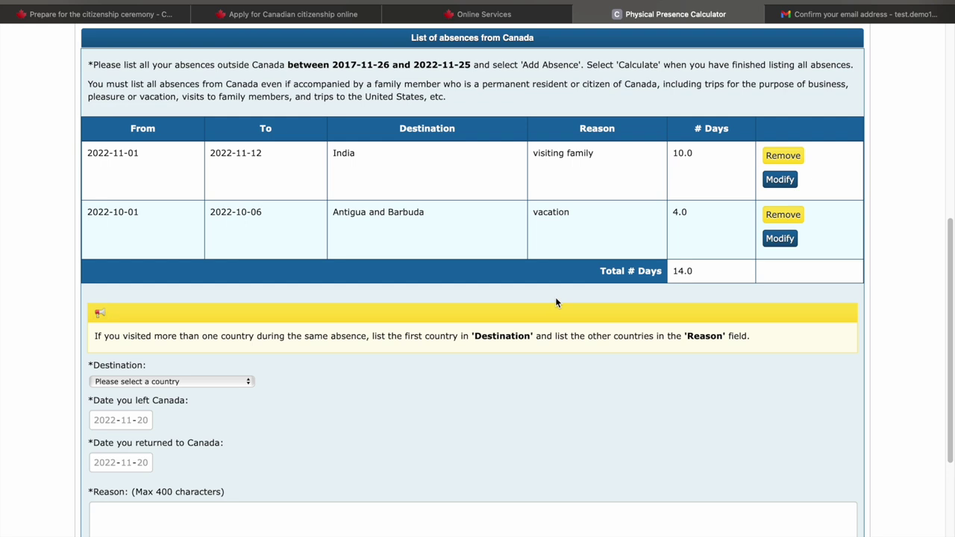
pyautogui.scroll(-3, 555, 303)
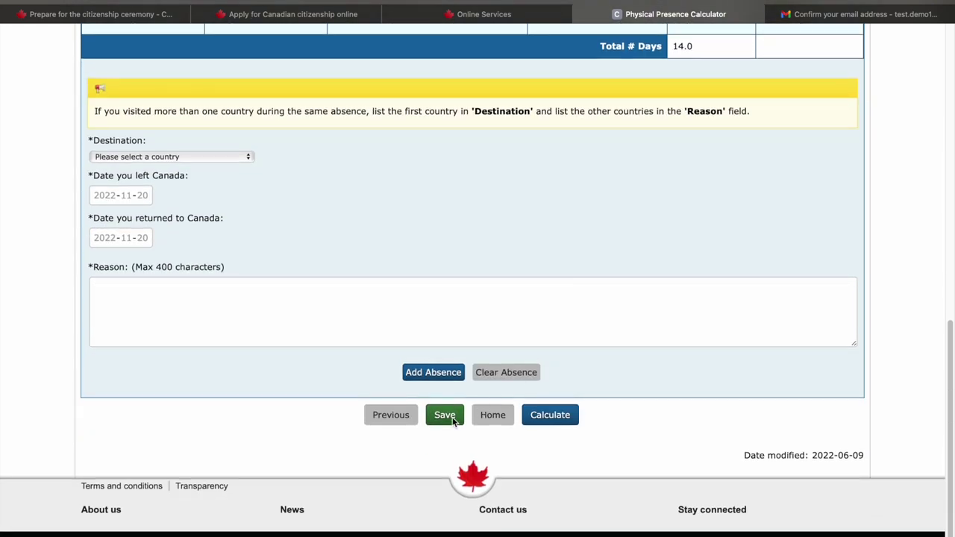
pyautogui.click(557, 416)
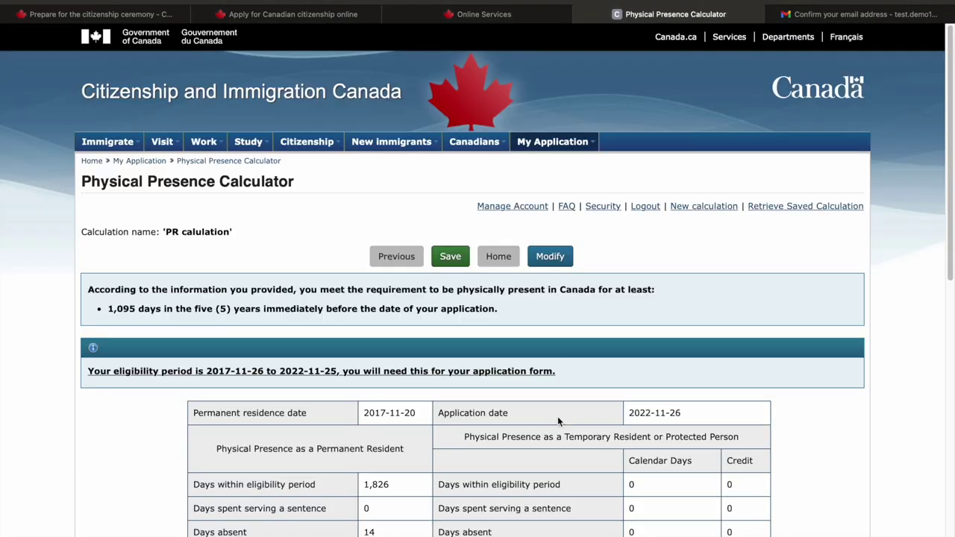
# Cancel printing the calculator results and return to the citizenship application tab
pyautogui.scroll(-7, 557, 421)
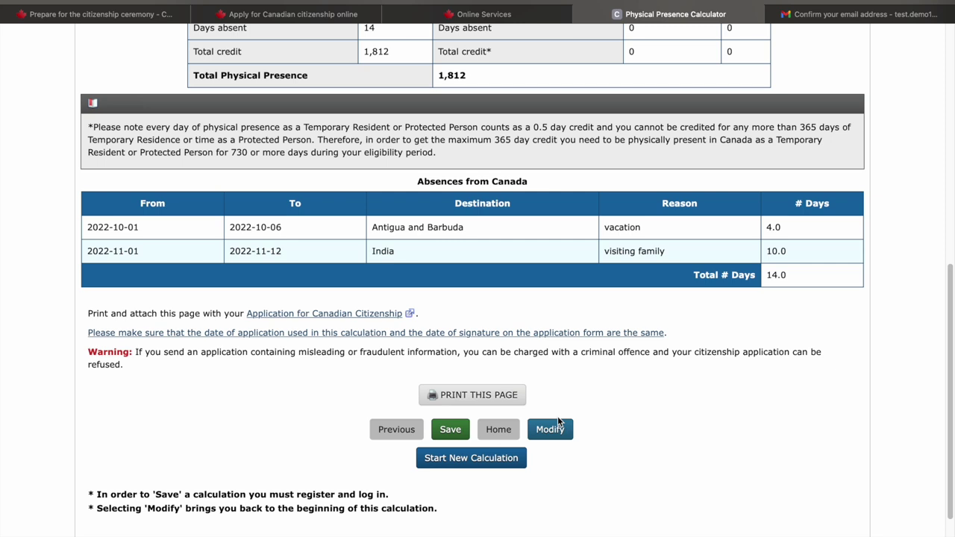
pyautogui.click(478, 396)
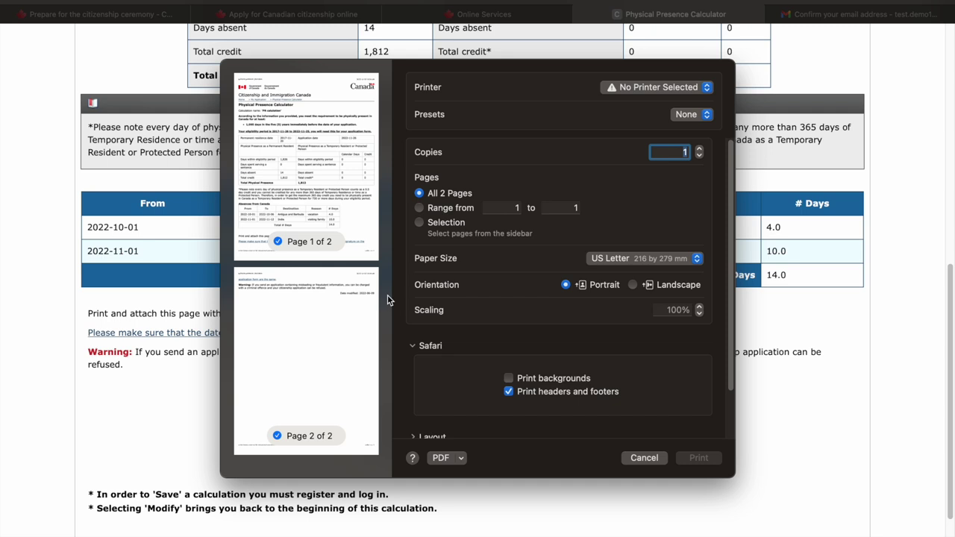
pyautogui.click(644, 458)
pyautogui.click(293, 14)
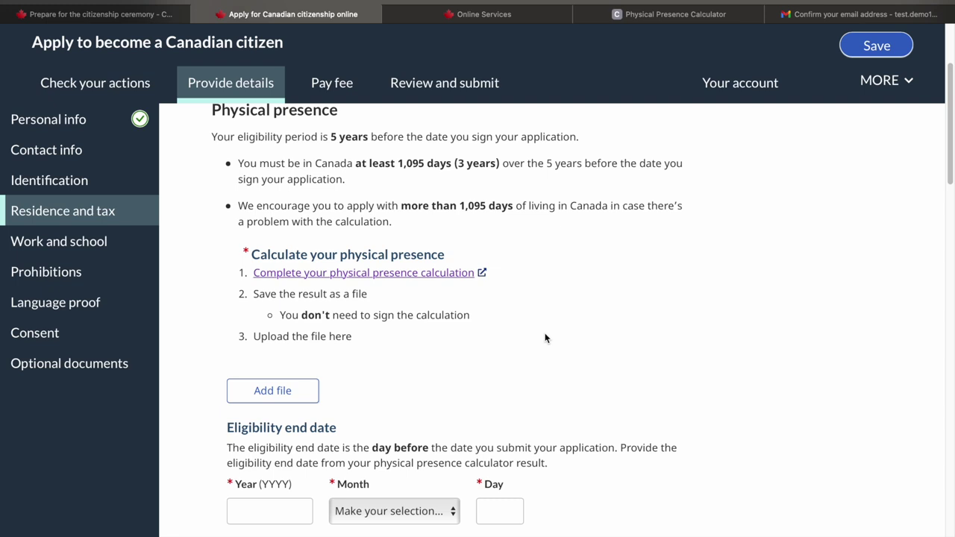
# Set the eligibility end date to 2022 November 21
pyautogui.scroll(-4, 544, 338)
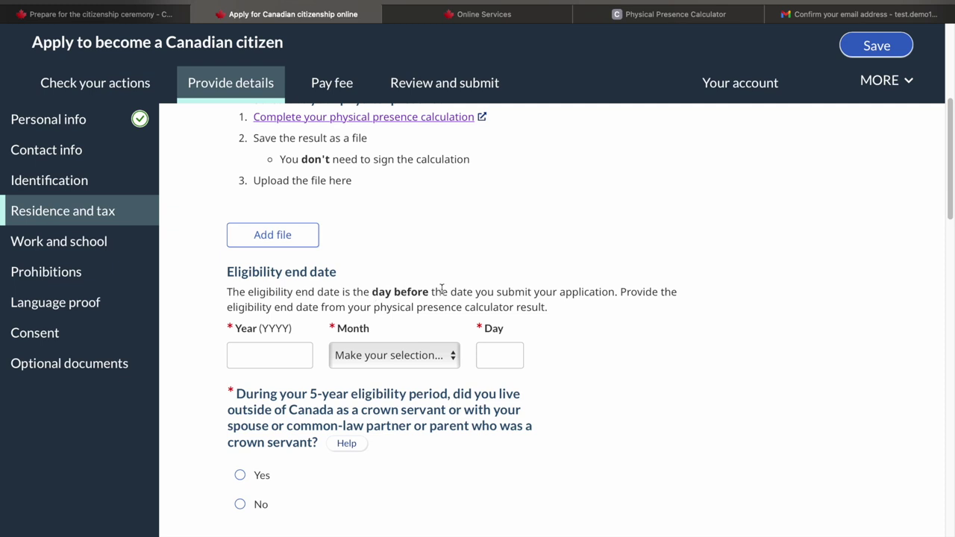
pyautogui.click(245, 361)
pyautogui.write('2022')
pyautogui.click(365, 358)
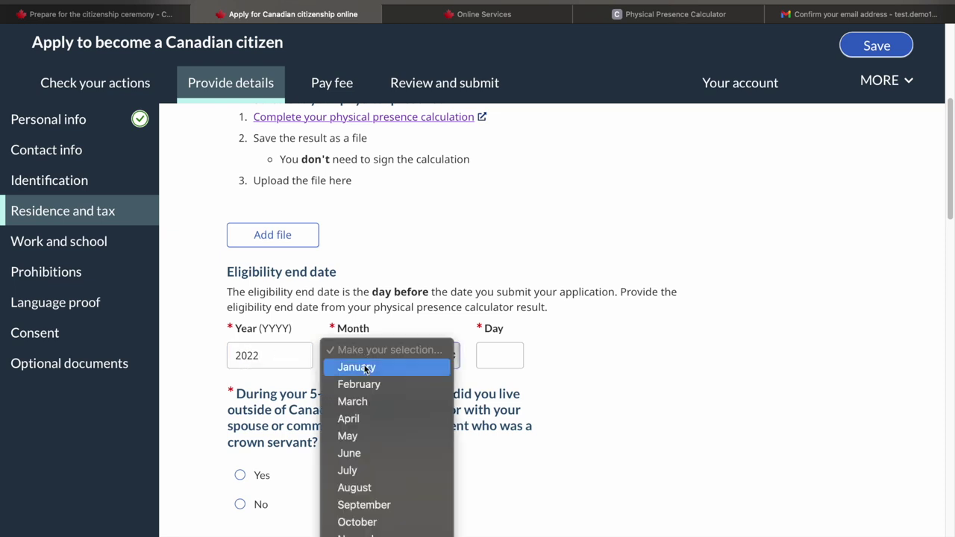
pyautogui.click(365, 534)
pyautogui.click(501, 357)
pyautogui.write('2')
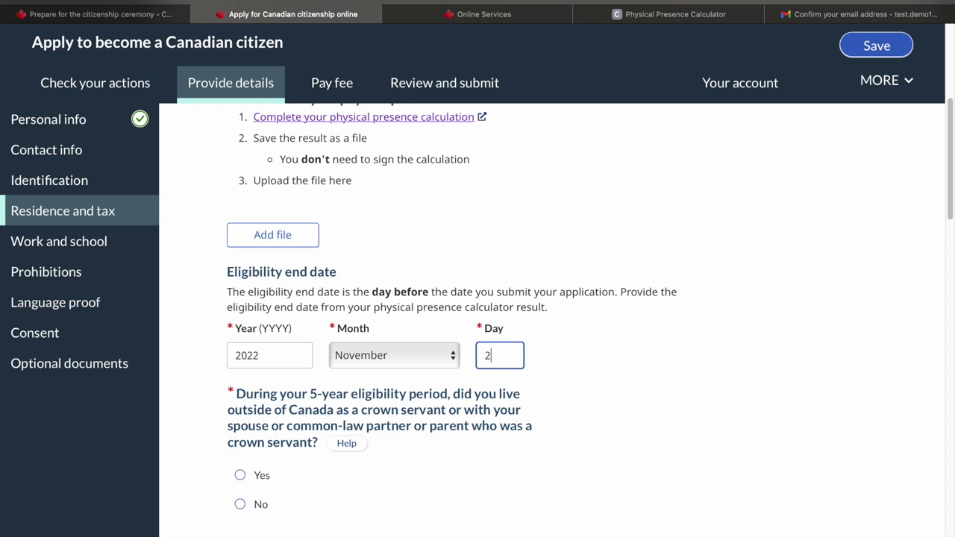
pyautogui.write('1')
pyautogui.click(646, 373)
# Answer No to the crown servant question
pyautogui.scroll(-1, 646, 373)
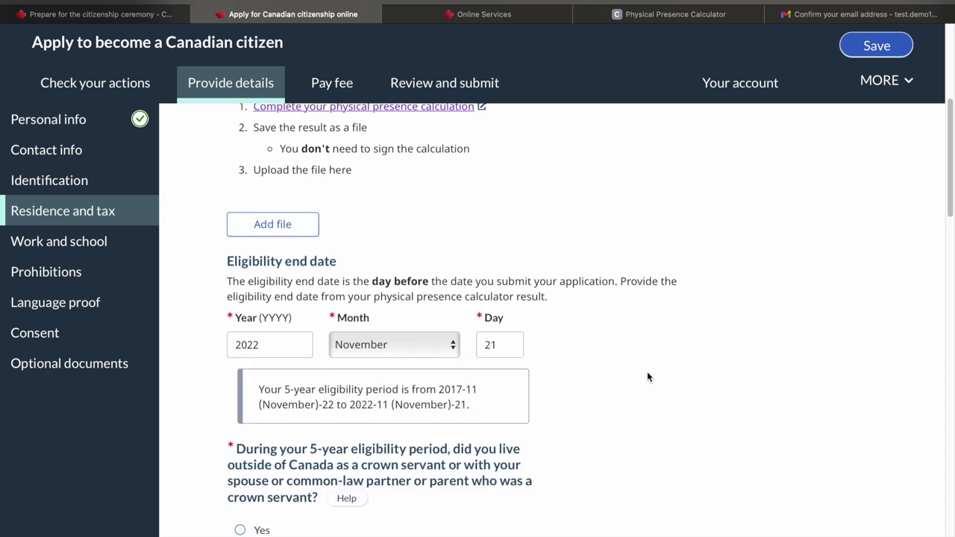
pyautogui.scroll(-5, 647, 377)
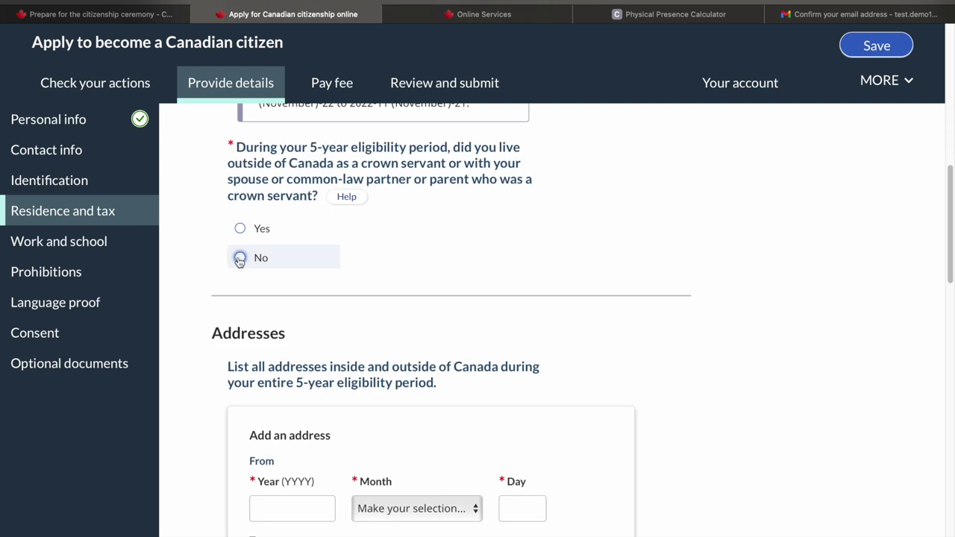
pyautogui.click(239, 258)
pyautogui.scroll(-3, 356, 330)
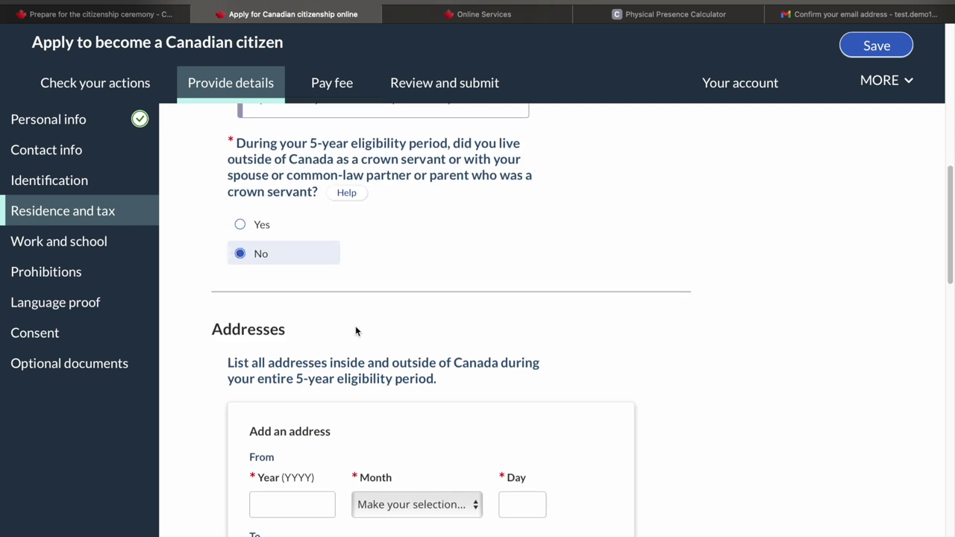
pyautogui.scroll(-1, 355, 330)
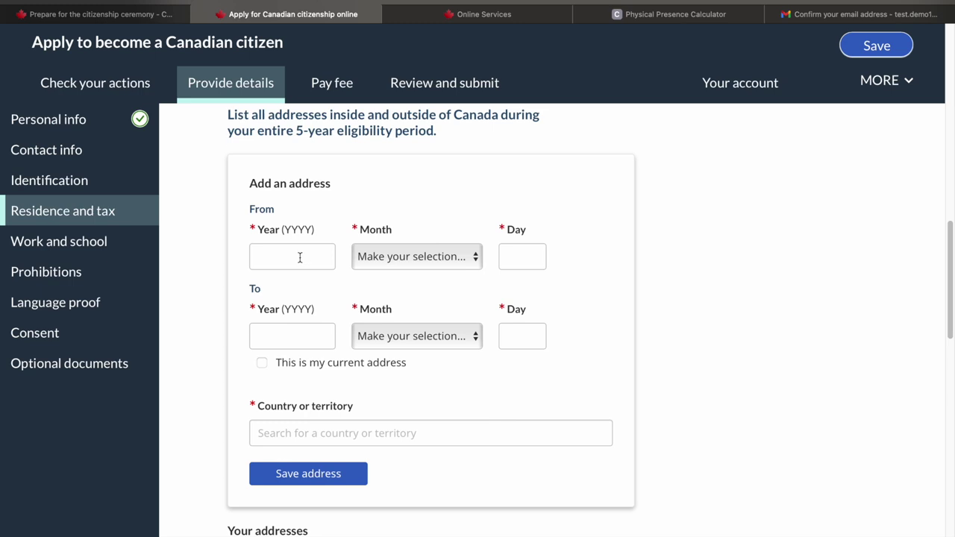
# Enter 2017 as the start year in the Add an address form
pyautogui.scroll(1, 299, 258)
pyautogui.scroll(-2, 299, 256)
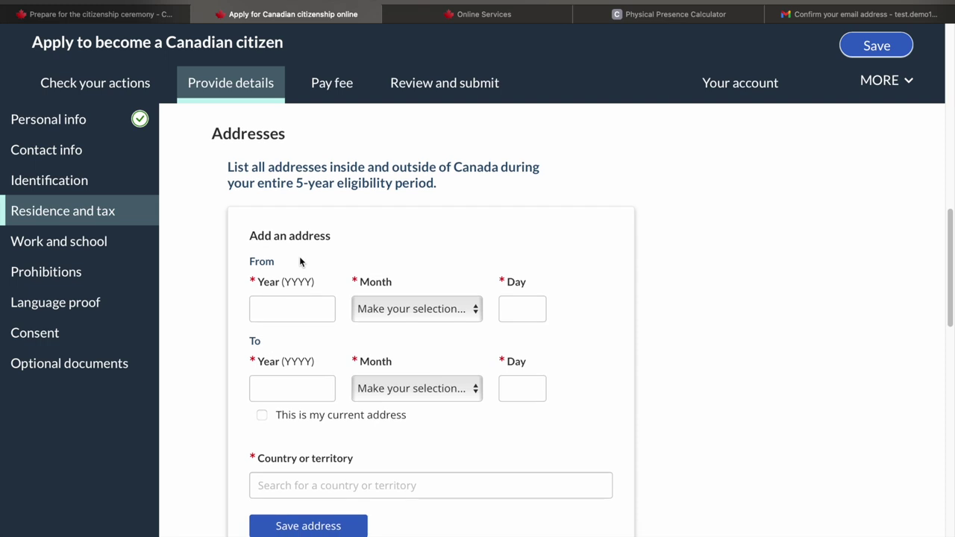
pyautogui.click(287, 210)
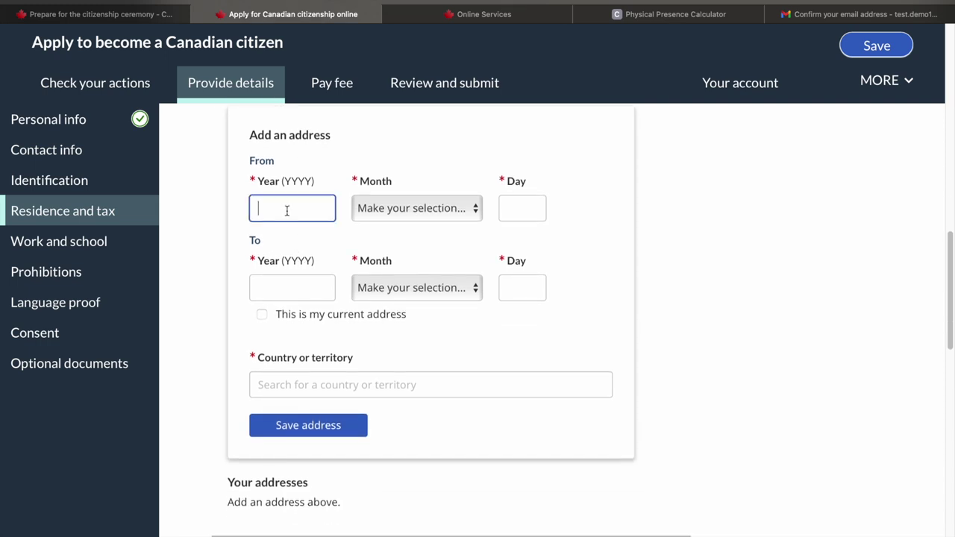
pyautogui.write('2017')
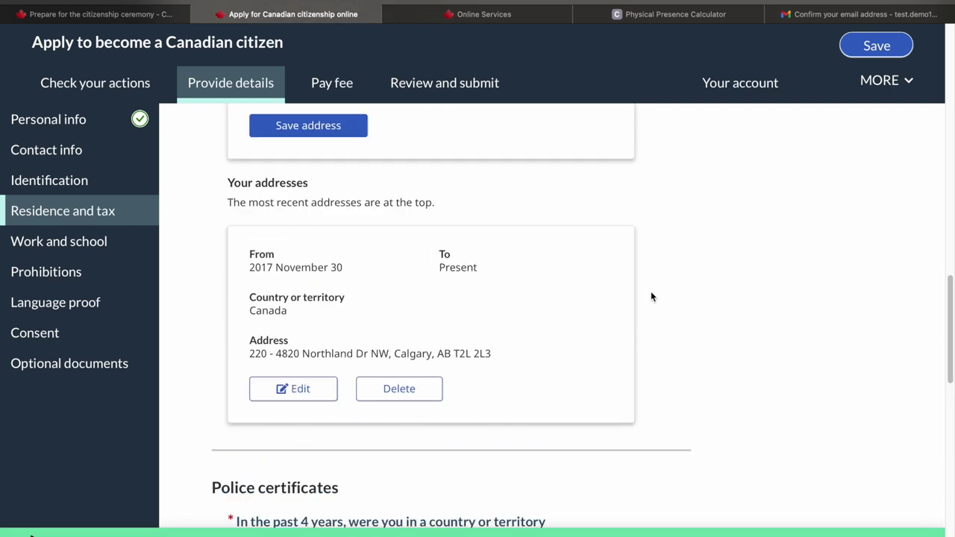
pyautogui.scroll(2, 650, 297)
pyautogui.scroll(-3, 650, 297)
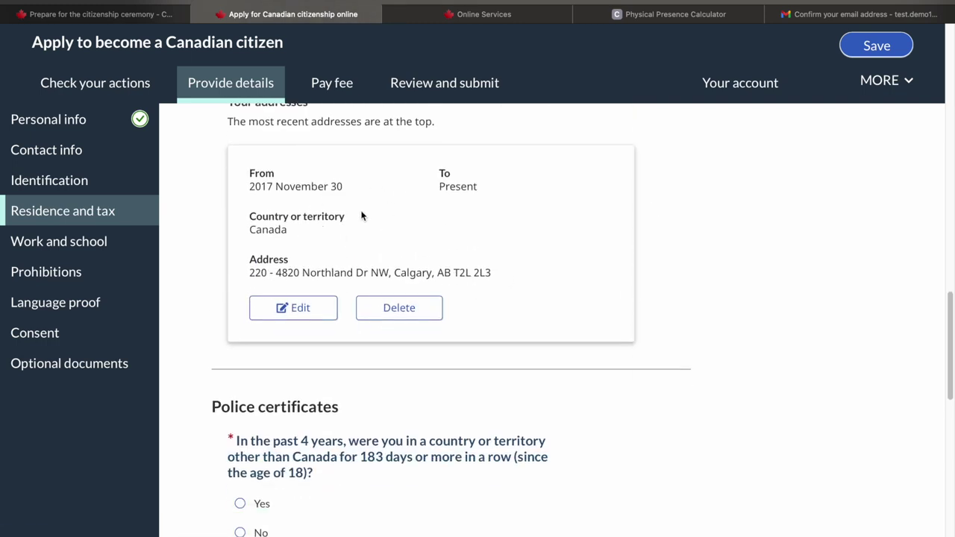
pyautogui.scroll(-3, 540, 283)
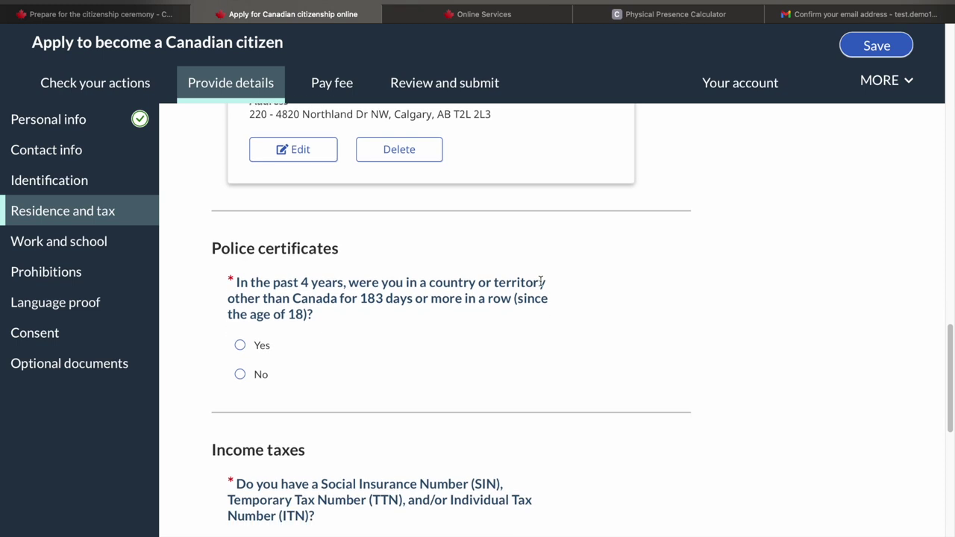
# Read the police certificates question about 183 or more days abroad, highlighting its text
pyautogui.moveTo(270, 286); pyautogui.dragTo(545, 310)
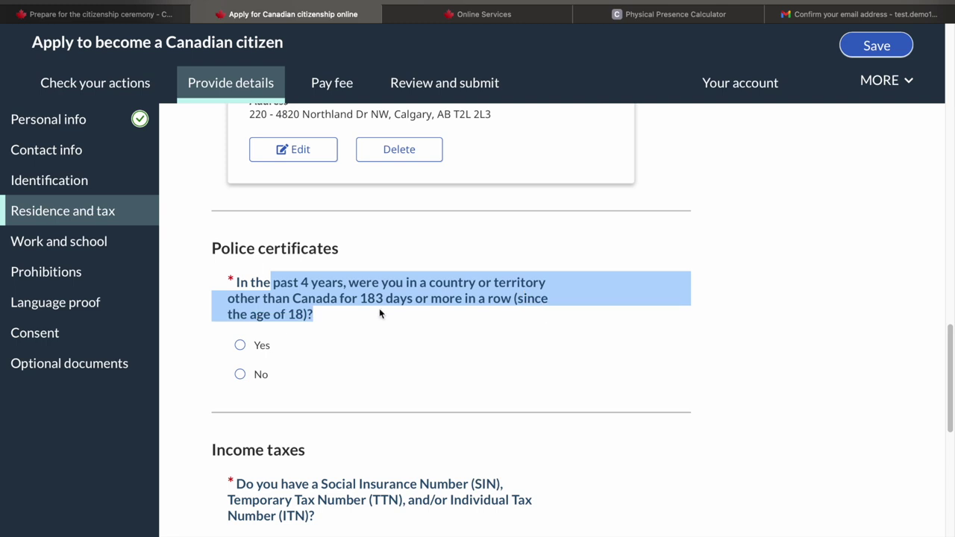
pyautogui.click(418, 297)
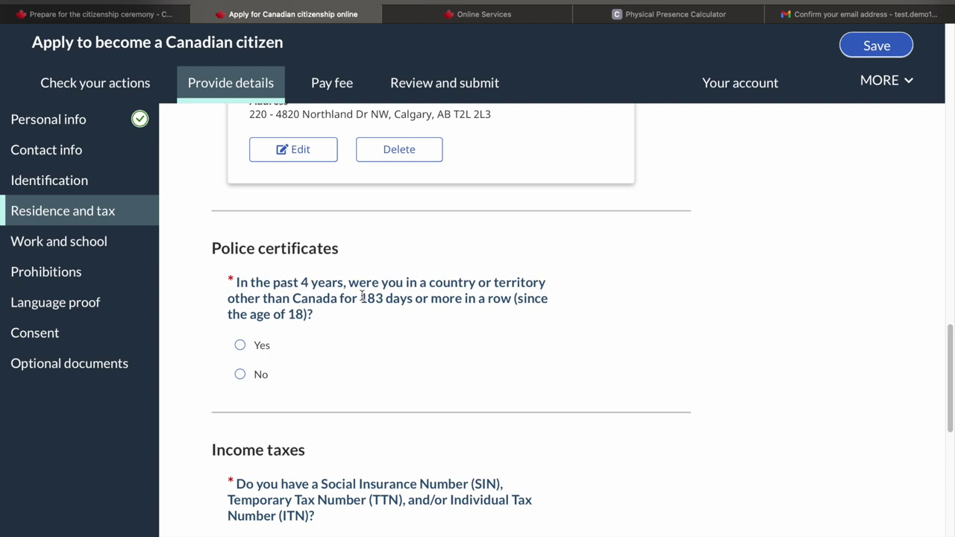
pyautogui.moveTo(362, 298); pyautogui.dragTo(464, 298)
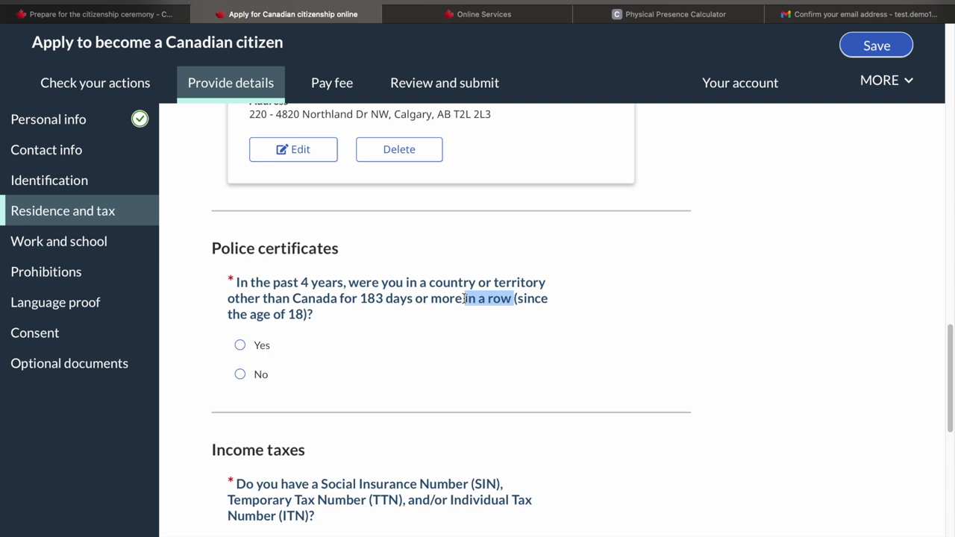
pyautogui.click(464, 298)
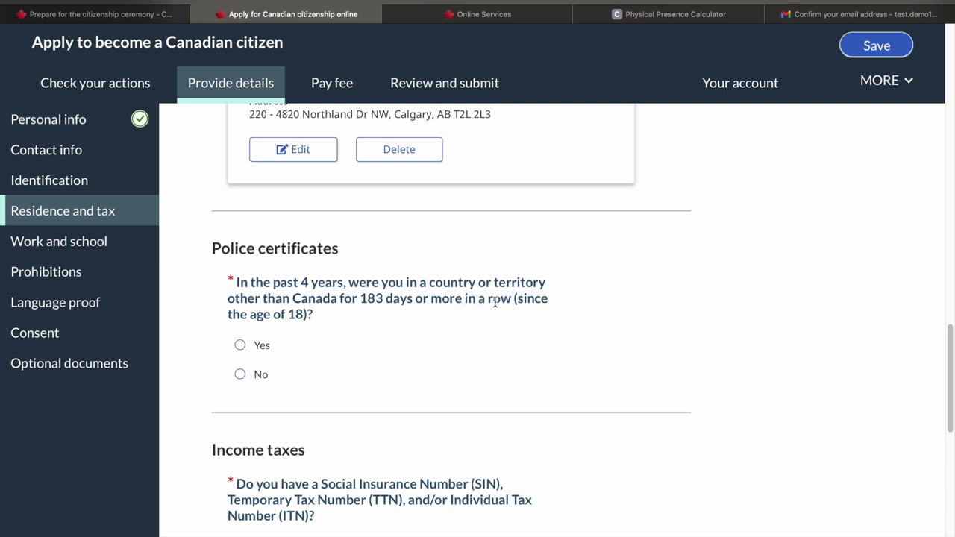
# Try Yes and the certificate country list, then answer the police certificates question No
pyautogui.click(240, 348)
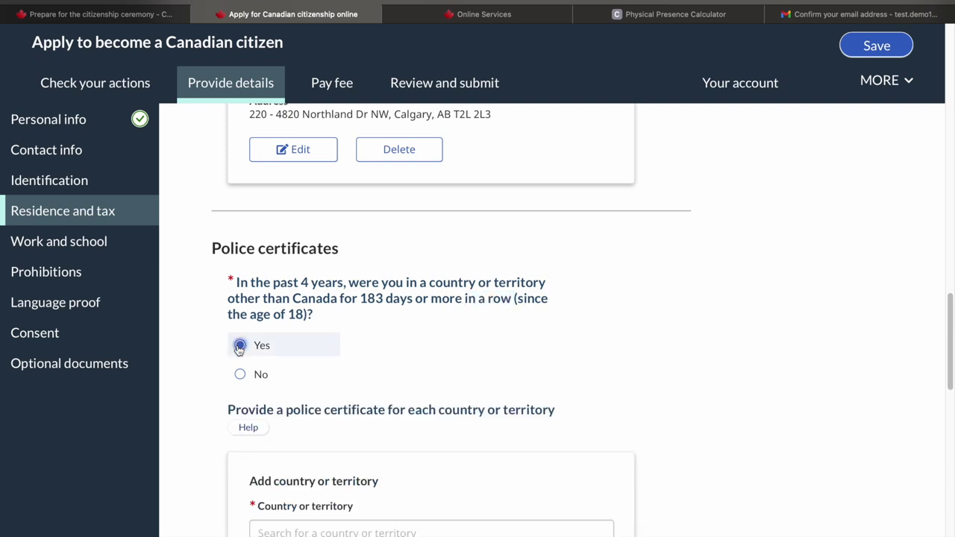
pyautogui.scroll(-3, 361, 392)
pyautogui.click(345, 399)
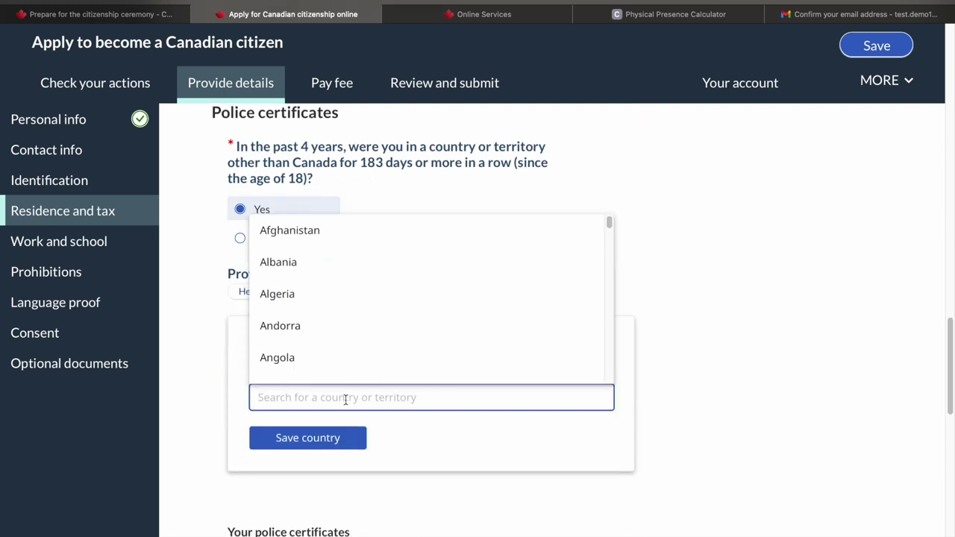
pyautogui.scroll(-2, 488, 443)
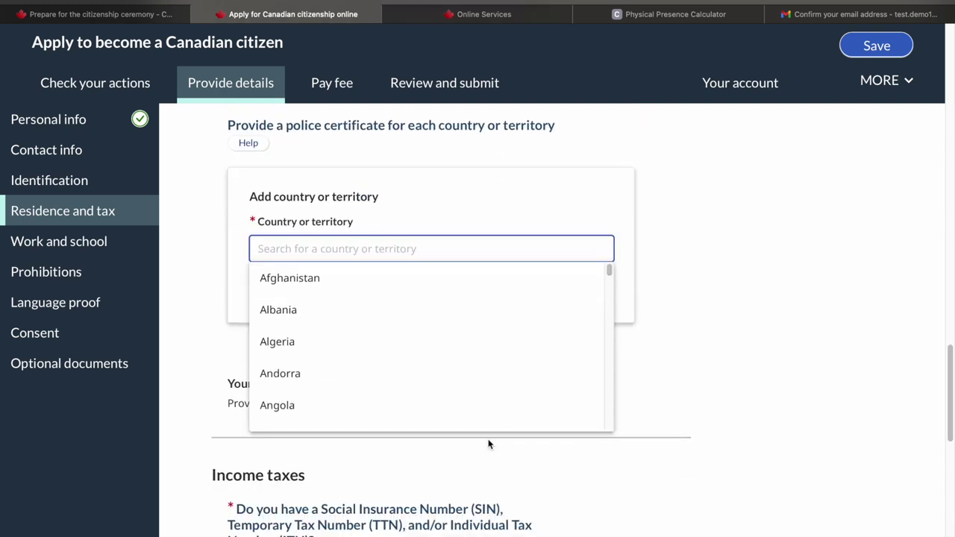
pyautogui.click(718, 370)
pyautogui.scroll(2, 438, 350)
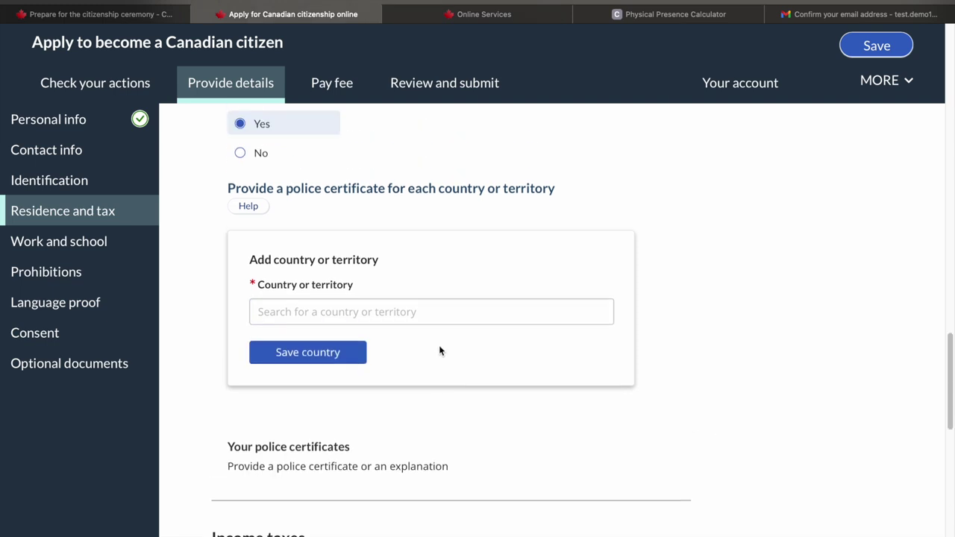
pyautogui.click(238, 186)
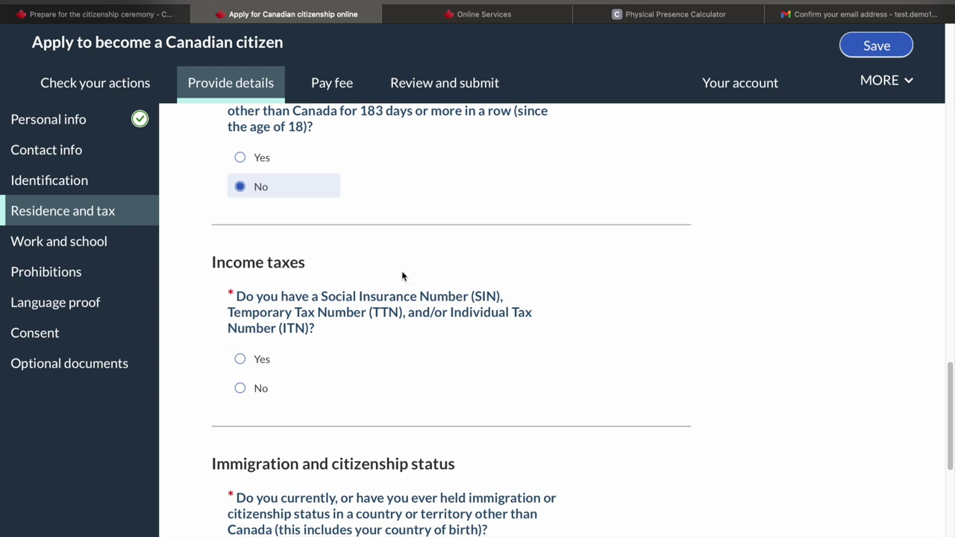
# Answer Yes to having a SIN, TTN or ITN and enter the 9-digit CRA number
pyautogui.click(240, 361)
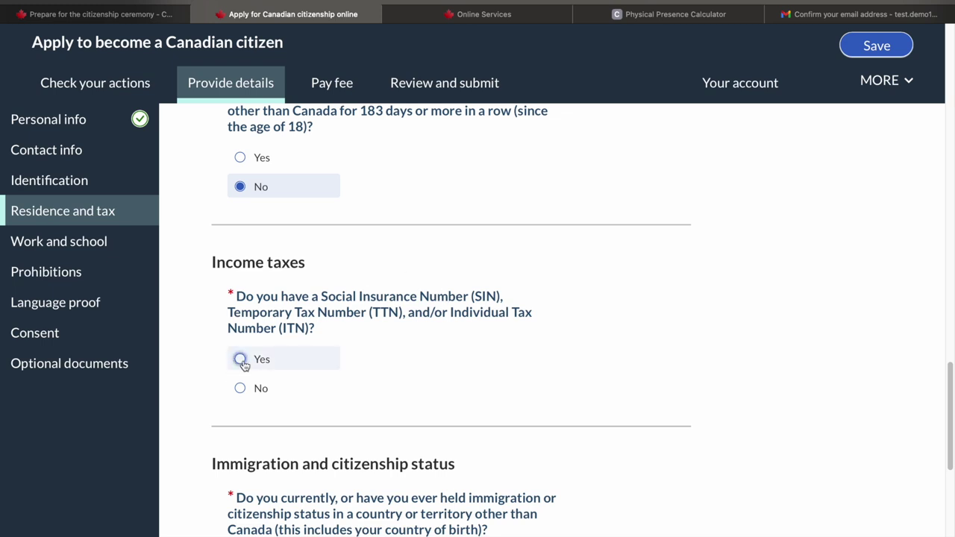
pyautogui.scroll(-3, 322, 401)
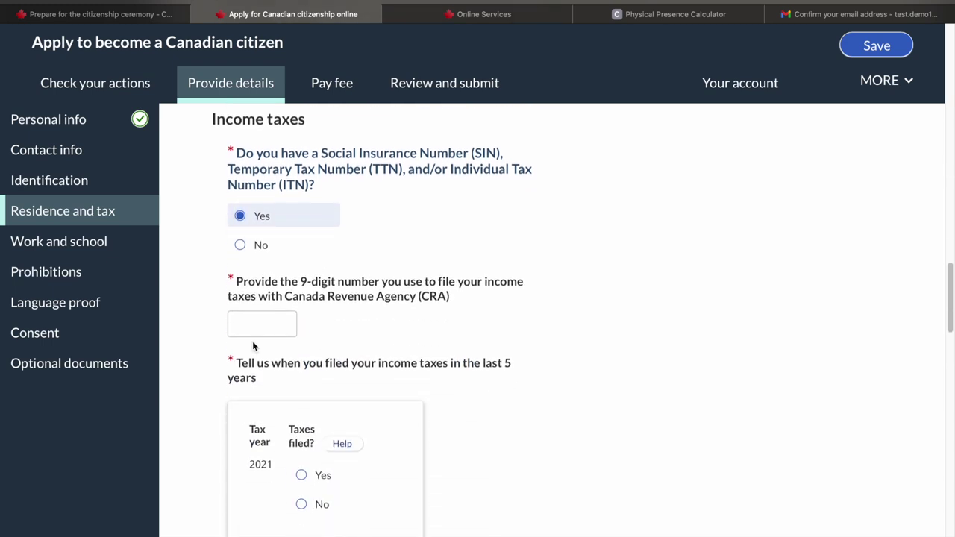
pyautogui.click(257, 323)
pyautogui.write('999999999')
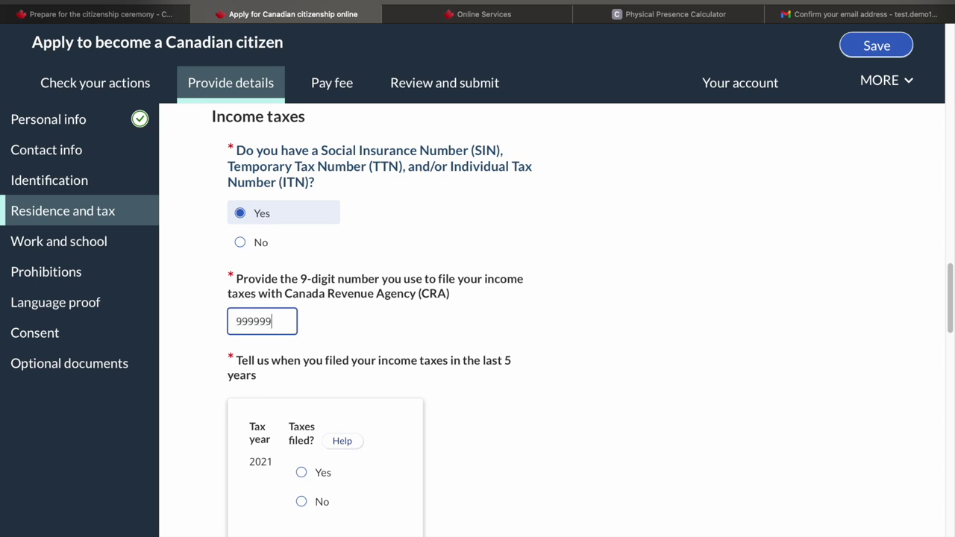
pyautogui.click(377, 287)
pyautogui.scroll(-2, 377, 287)
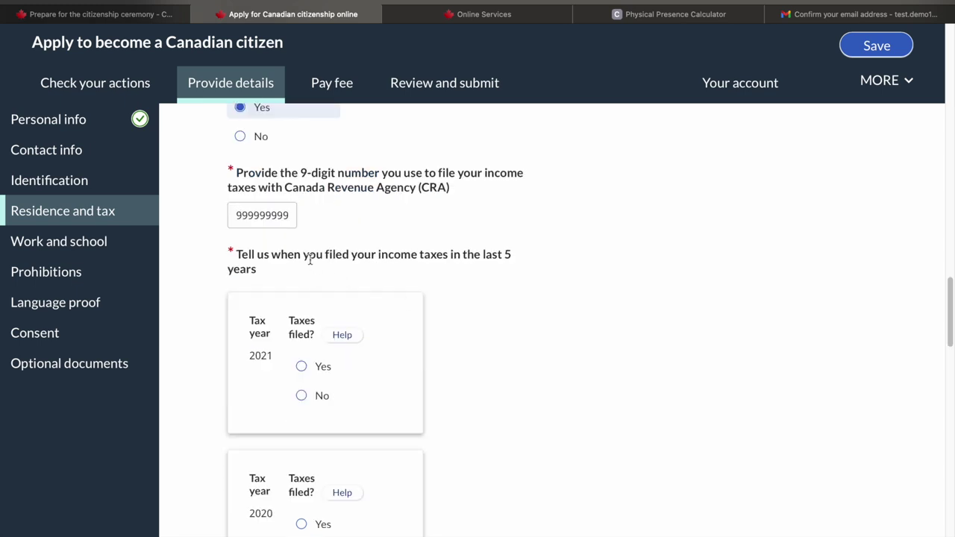
# Mark taxes filed Yes for 2021, 2020 and 2019, and consent to CRA information release
pyautogui.click(301, 367)
pyautogui.scroll(-3, 335, 430)
pyautogui.click(302, 278)
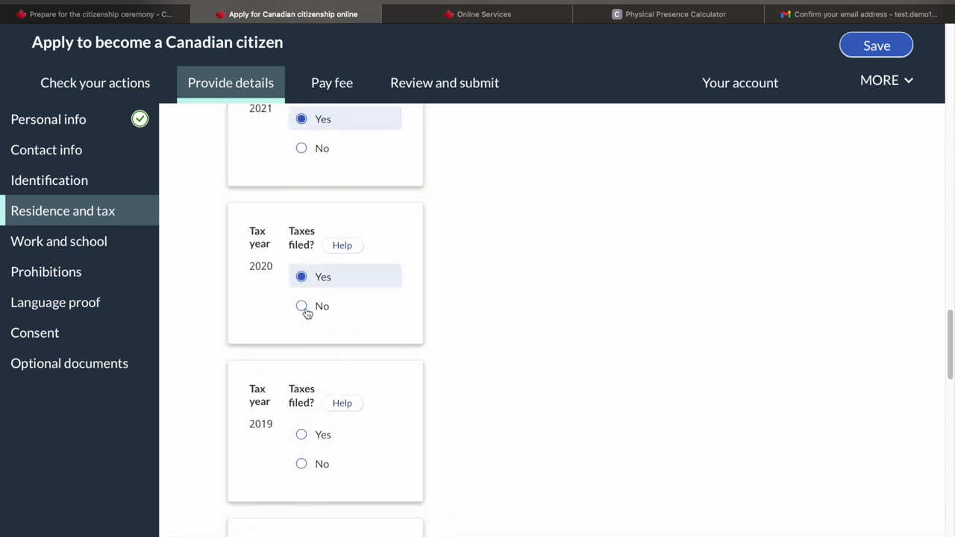
pyautogui.click(301, 434)
pyautogui.scroll(-2, 302, 430)
pyautogui.click(301, 426)
pyautogui.scroll(-10, 587, 298)
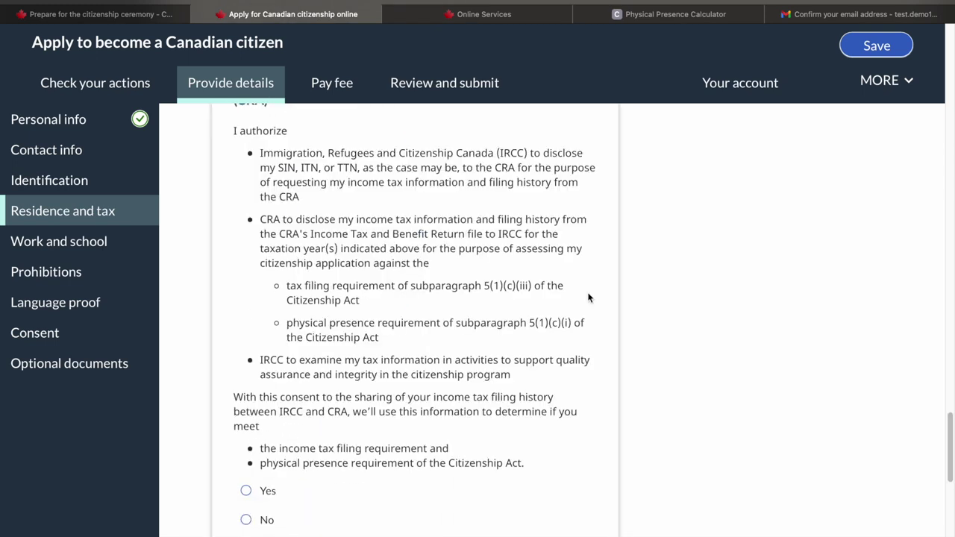
pyautogui.scroll(2, 430, 448)
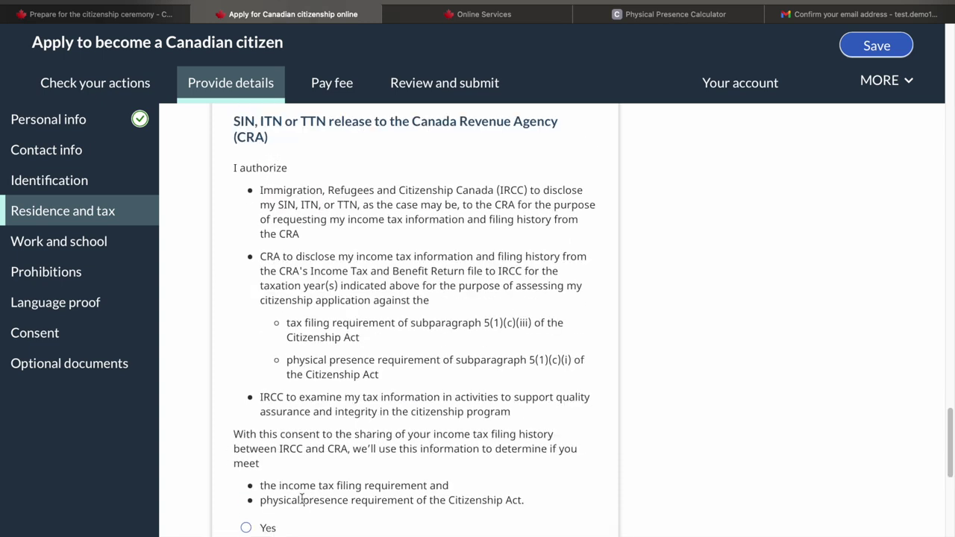
pyautogui.click(248, 528)
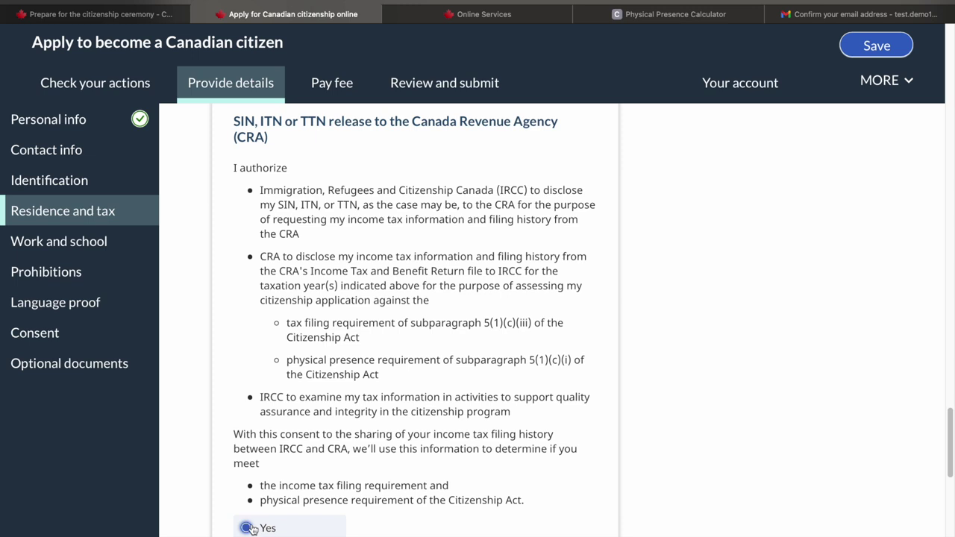
pyautogui.scroll(-6, 661, 454)
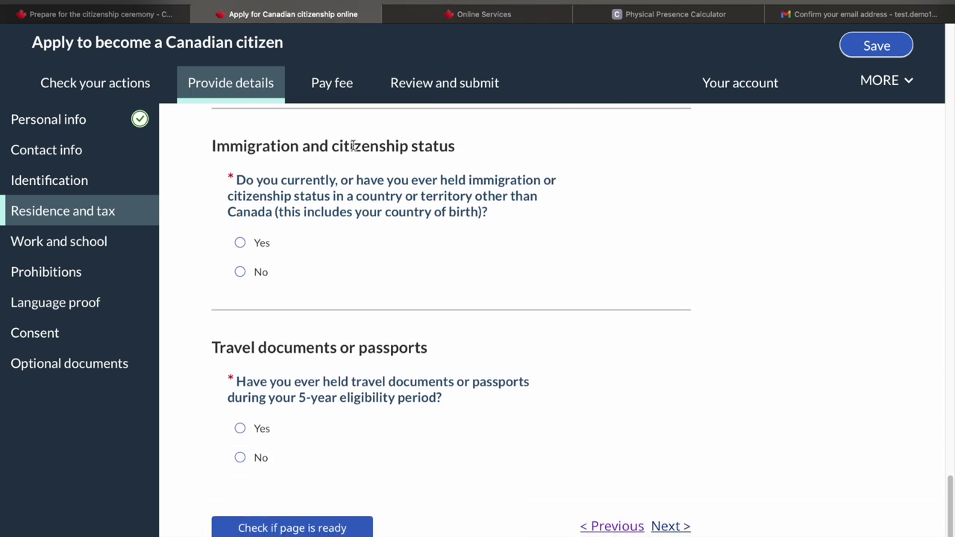
# Answer No to other-country immigration status and travel documents, then continue to Work and school
pyautogui.click(240, 273)
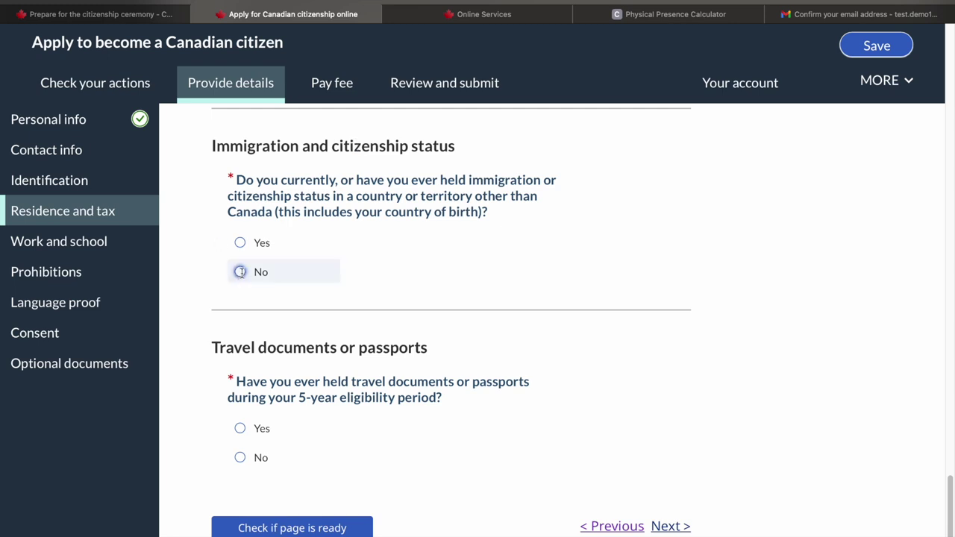
pyautogui.scroll(-4, 240, 273)
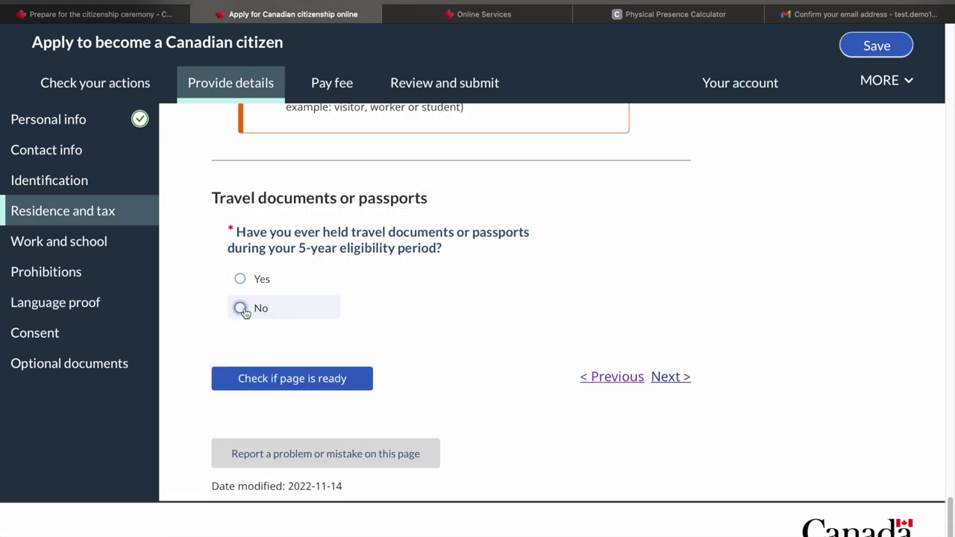
pyautogui.click(240, 307)
pyautogui.scroll(-2, 316, 410)
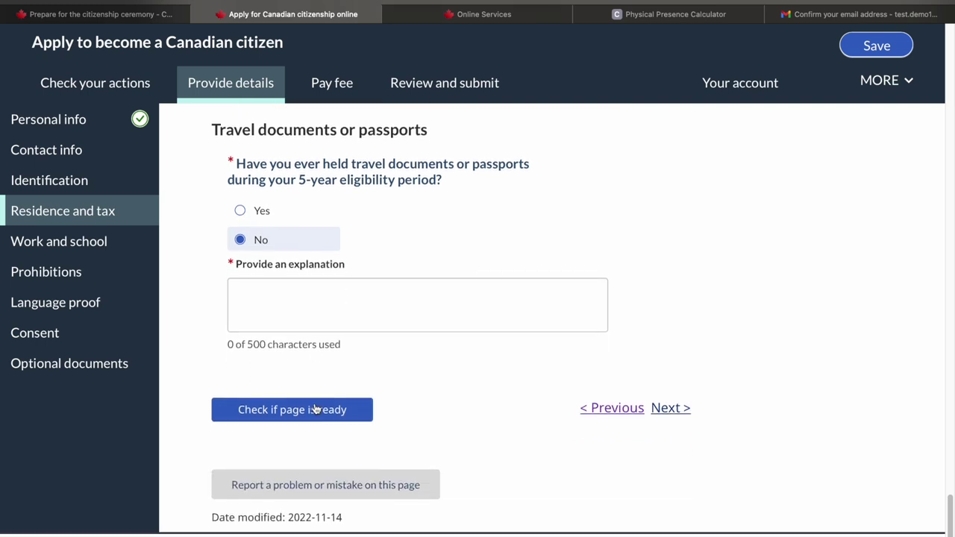
pyautogui.click(683, 410)
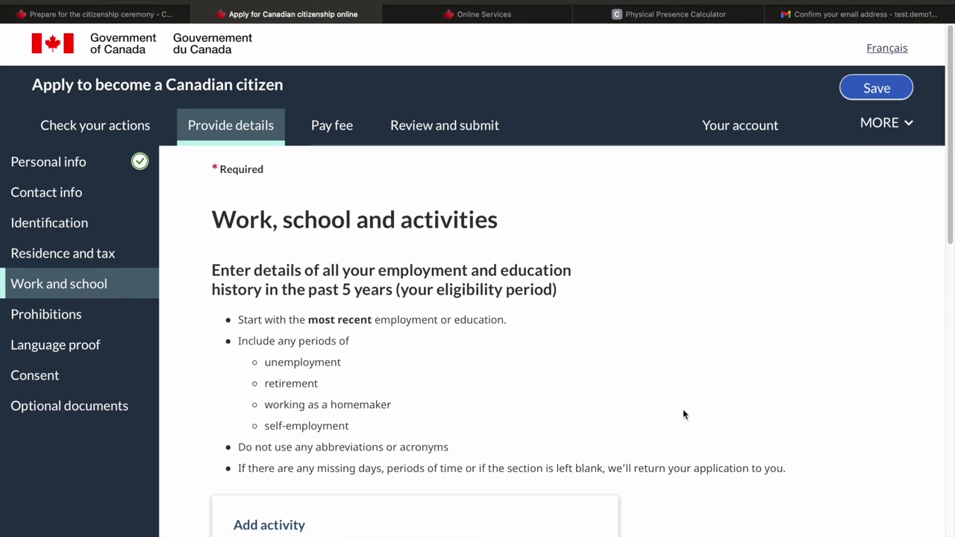
# Save a work activity starting October 2017
pyautogui.scroll(-5, 683, 415)
pyautogui.scroll(5, 453, 359)
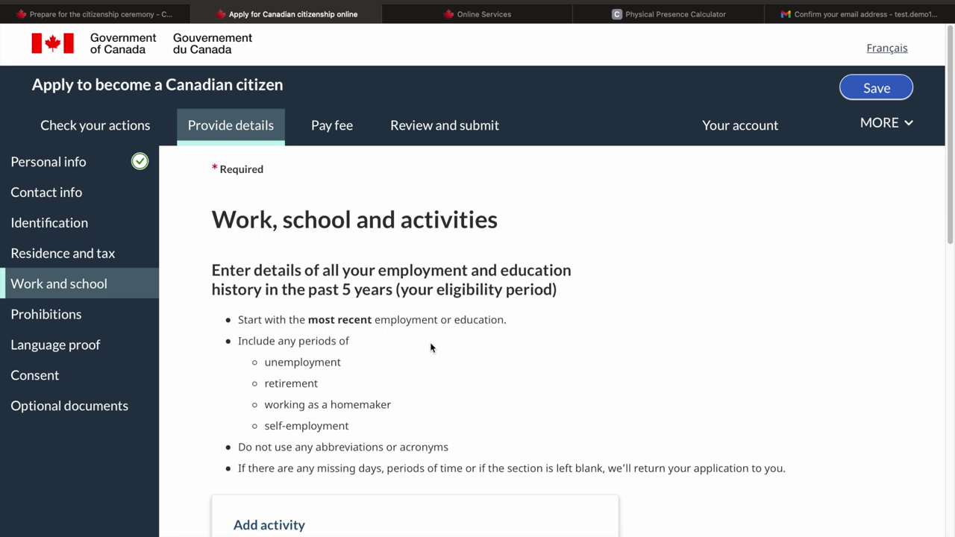
pyautogui.scroll(-5, 430, 347)
pyautogui.click(251, 303)
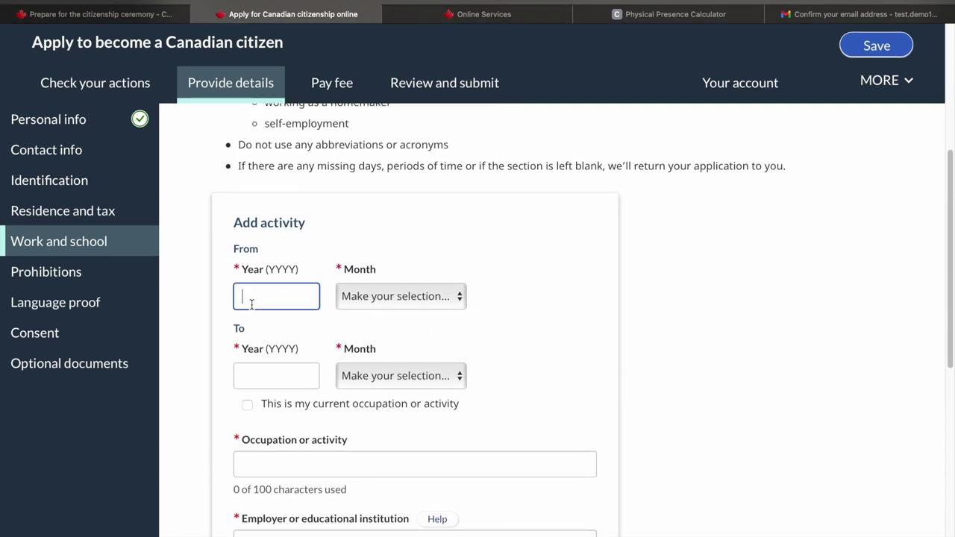
pyautogui.write('2017')
pyautogui.click(389, 296)
pyautogui.click(386, 460)
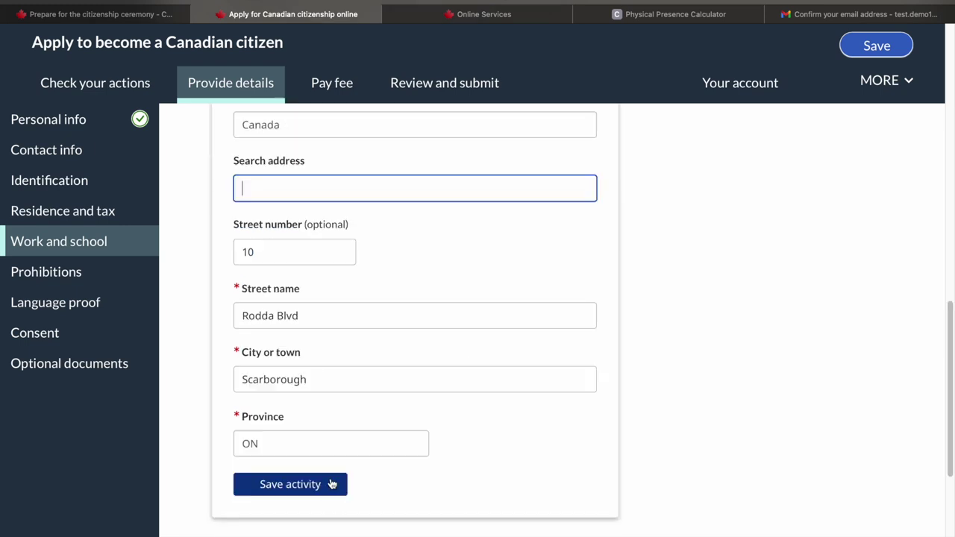
pyautogui.click(332, 484)
pyautogui.scroll(-5, 487, 448)
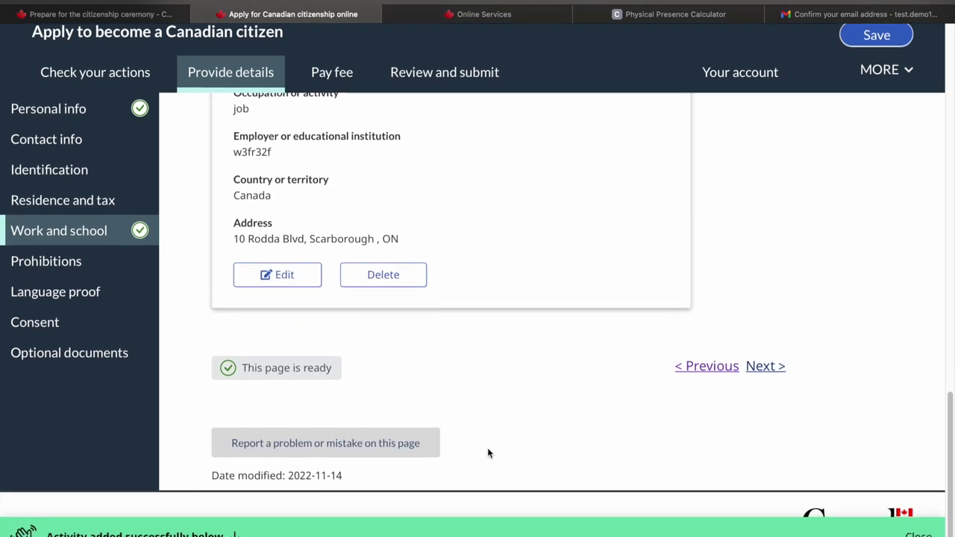
# On the Prohibitions page, answer No to the imprisonment, probation and parole questions
pyautogui.click(766, 378)
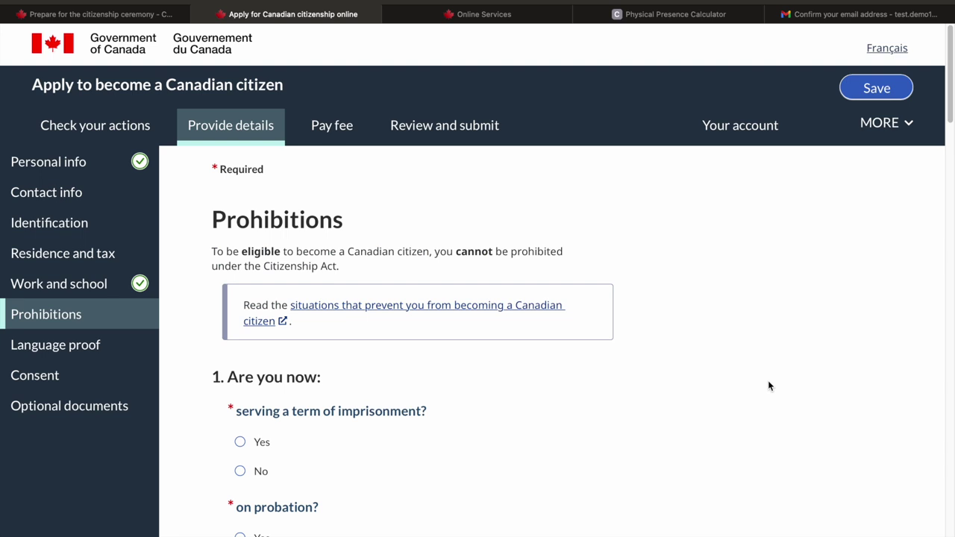
pyautogui.scroll(-3, 594, 394)
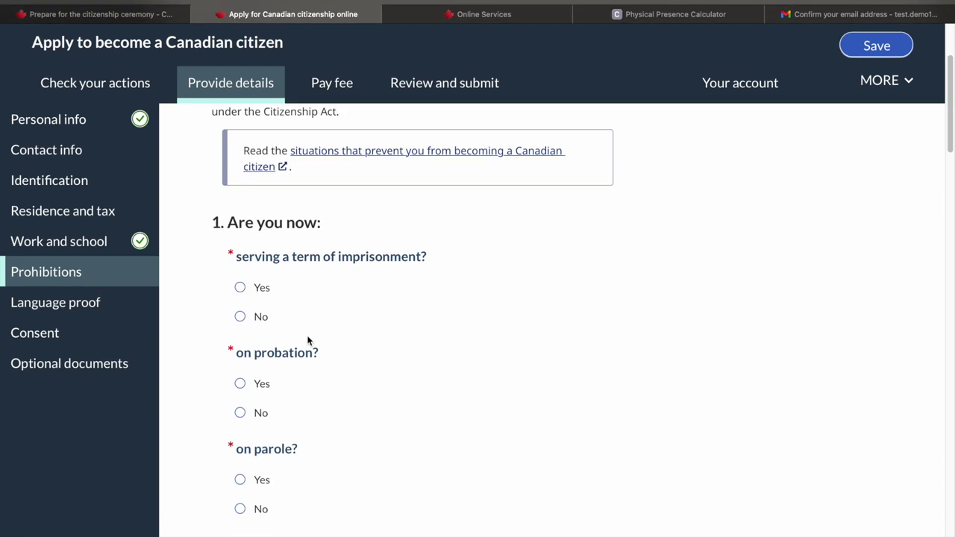
pyautogui.click(240, 317)
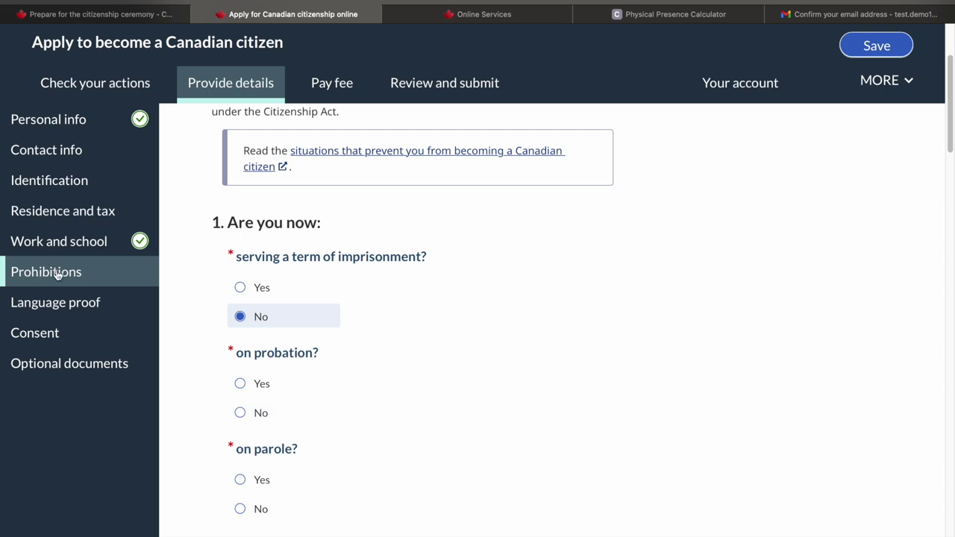
pyautogui.click(241, 413)
pyautogui.scroll(-2, 242, 415)
pyautogui.click(241, 418)
pyautogui.scroll(-3, 222, 414)
# Answer No to the foreign-sentence and offence-charge questions, confirm the prohibitions, and continue
pyautogui.click(225, 408)
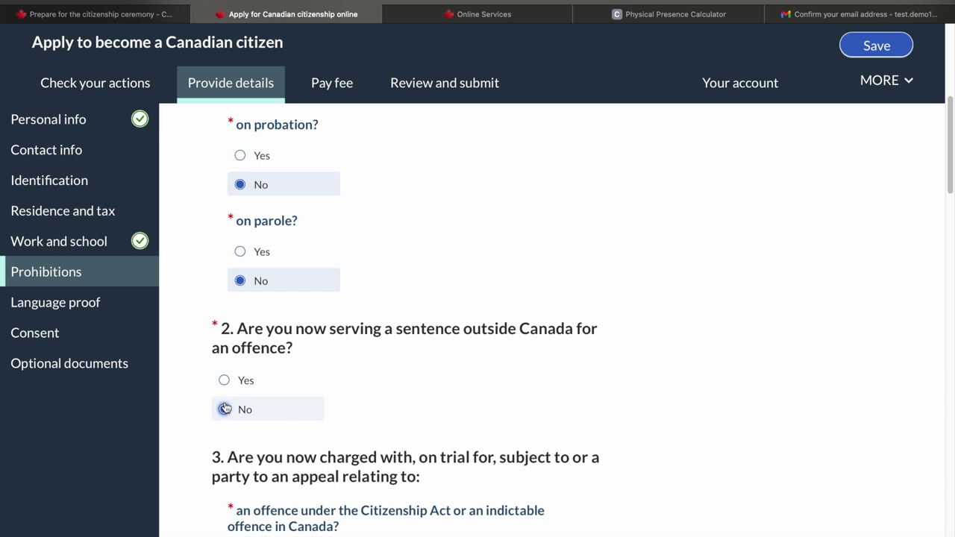
pyautogui.scroll(-3, 225, 409)
pyautogui.click(241, 452)
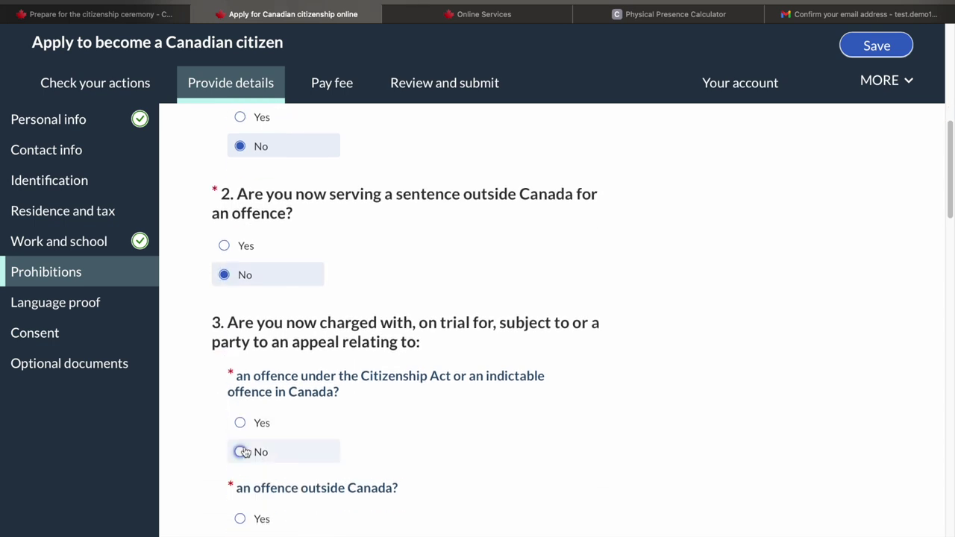
pyautogui.scroll(-15, 236, 217)
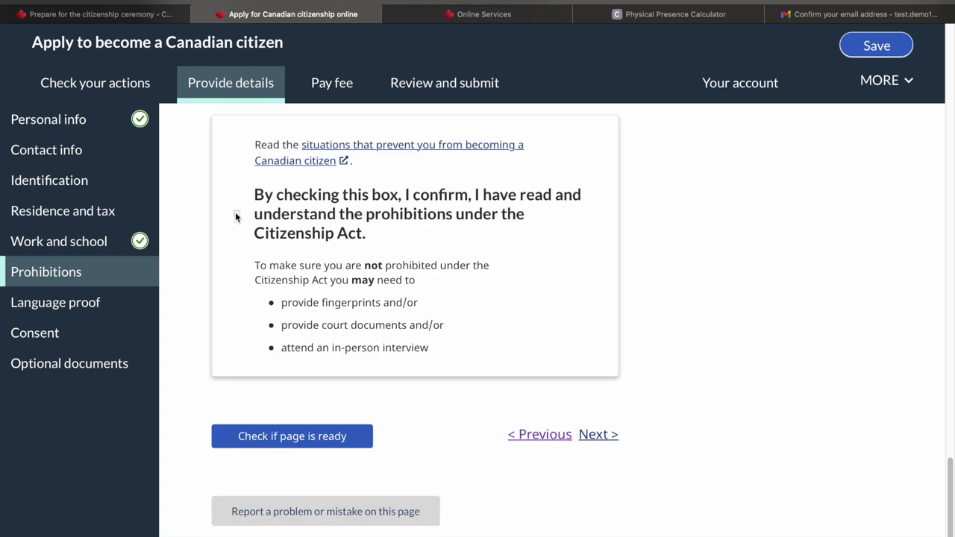
pyautogui.click(236, 215)
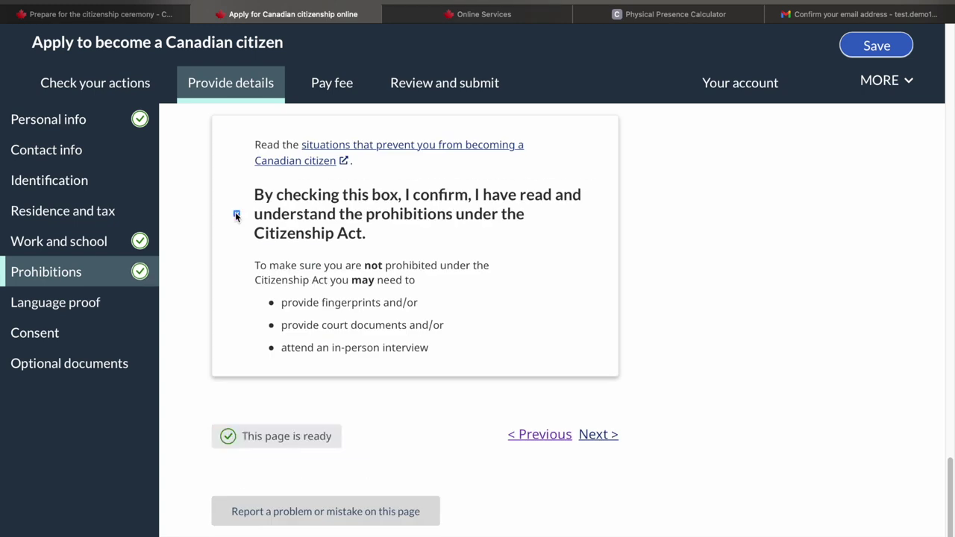
pyautogui.click(604, 437)
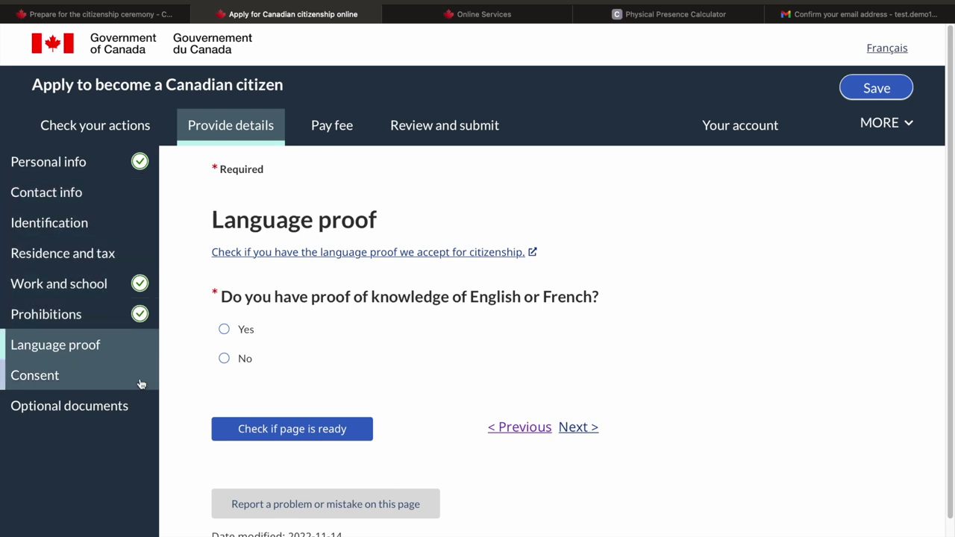
# Open the language proof guidance in a new tab, review the CLB Level 4 requirement, and return
pyautogui.rightClick(375, 253)
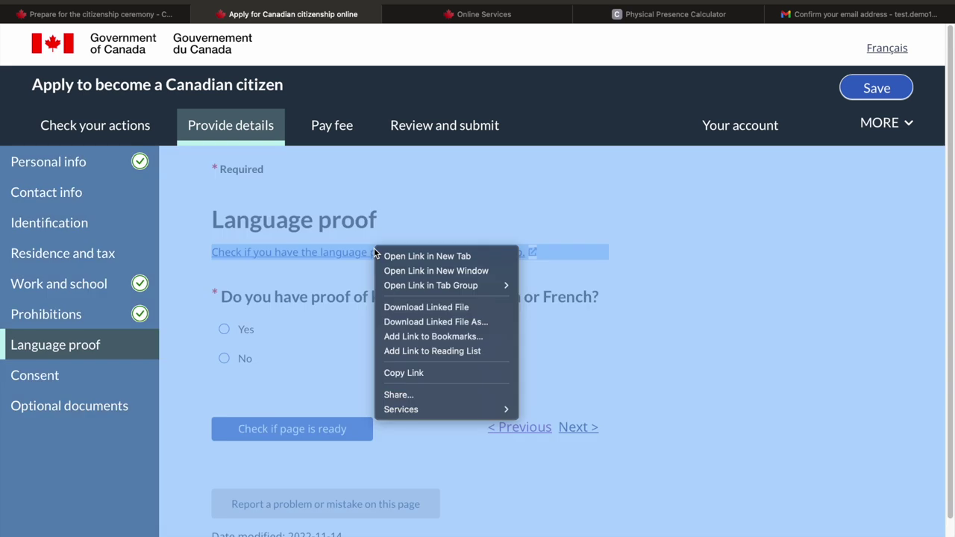
pyautogui.click(388, 256)
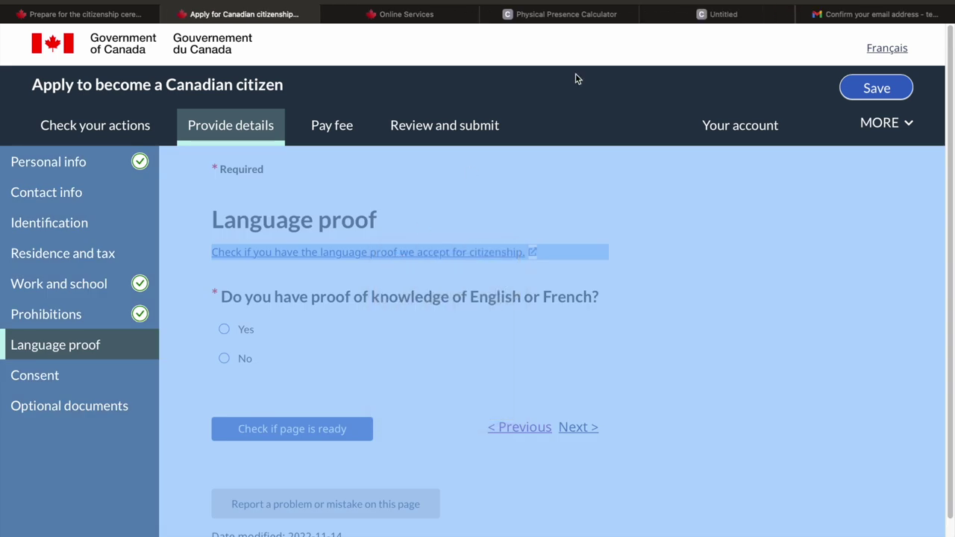
pyautogui.click(729, 19)
pyautogui.scroll(-2, 428, 158)
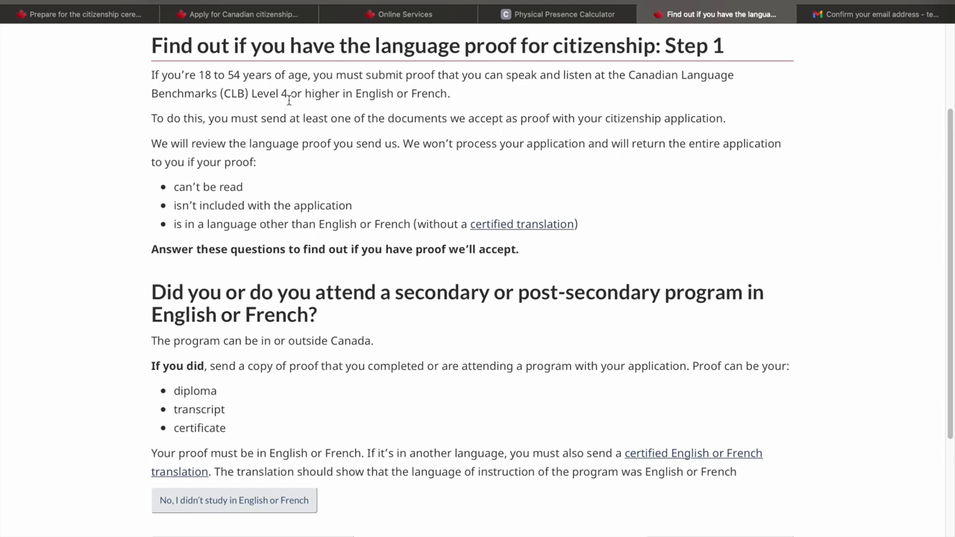
pyautogui.moveTo(288, 93); pyautogui.dragTo(226, 93)
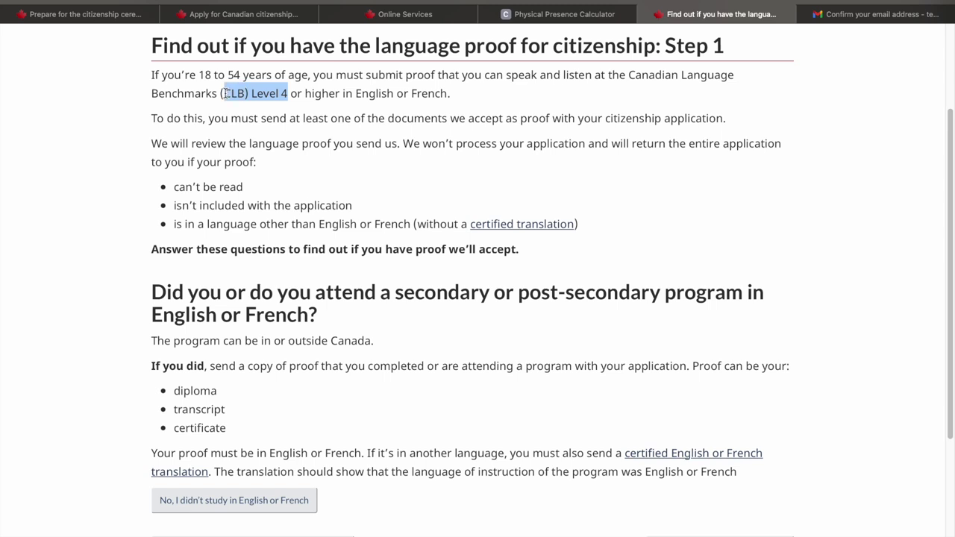
pyautogui.click(72, 323)
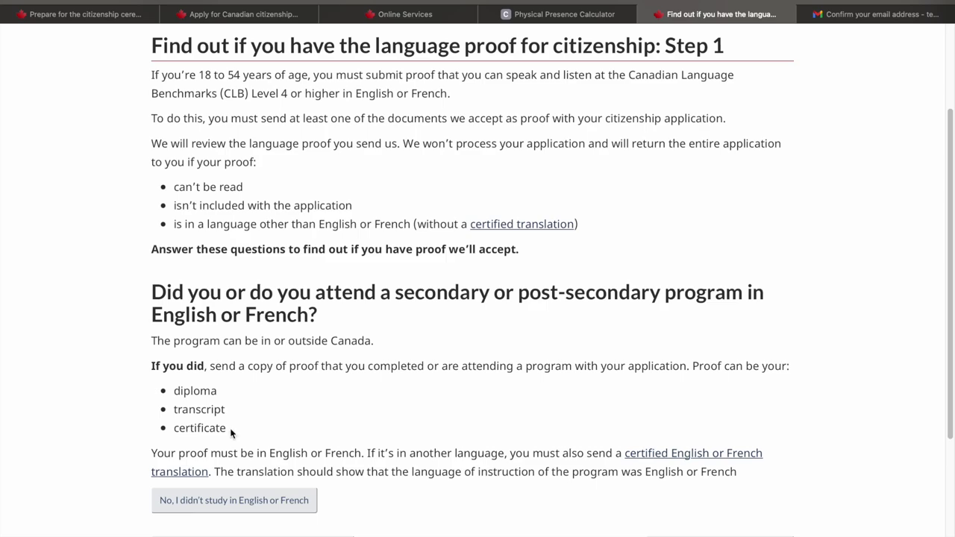
pyautogui.hotkey('ctrl', '2')
pyautogui.click(443, 331)
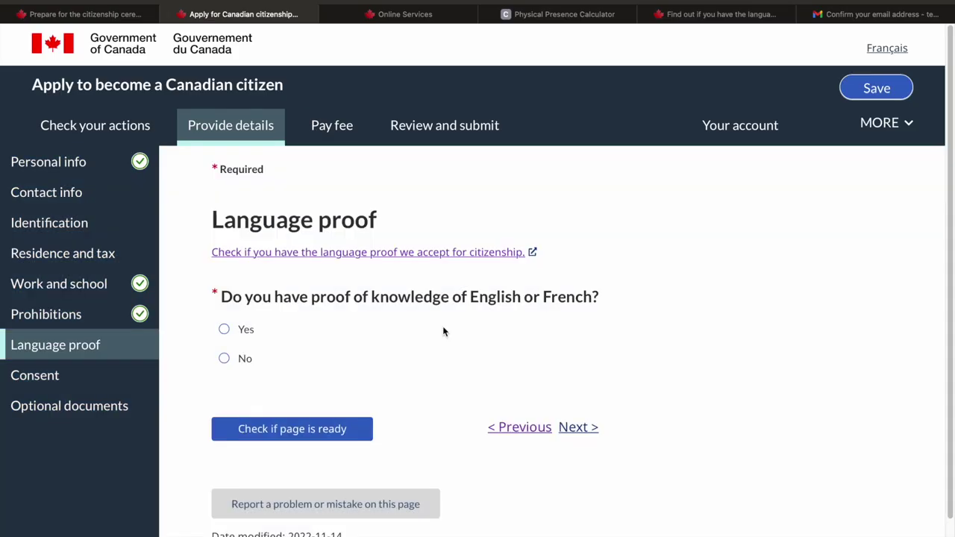
# Answer Yes to having language proof and choose IELTS General Training as the proof type
pyautogui.press('Tab')
pyautogui.press('space')
pyautogui.click(463, 416)
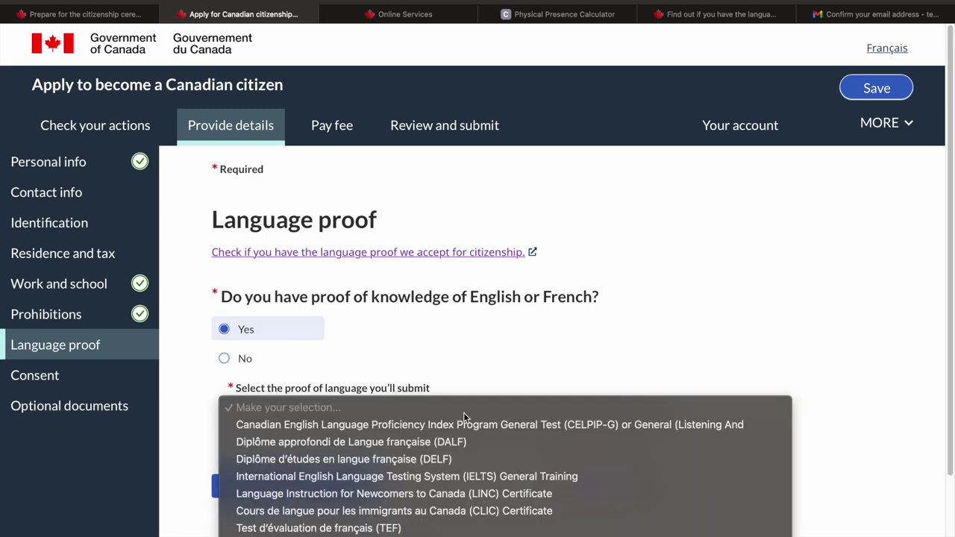
pyautogui.scroll(-10, 477, 422)
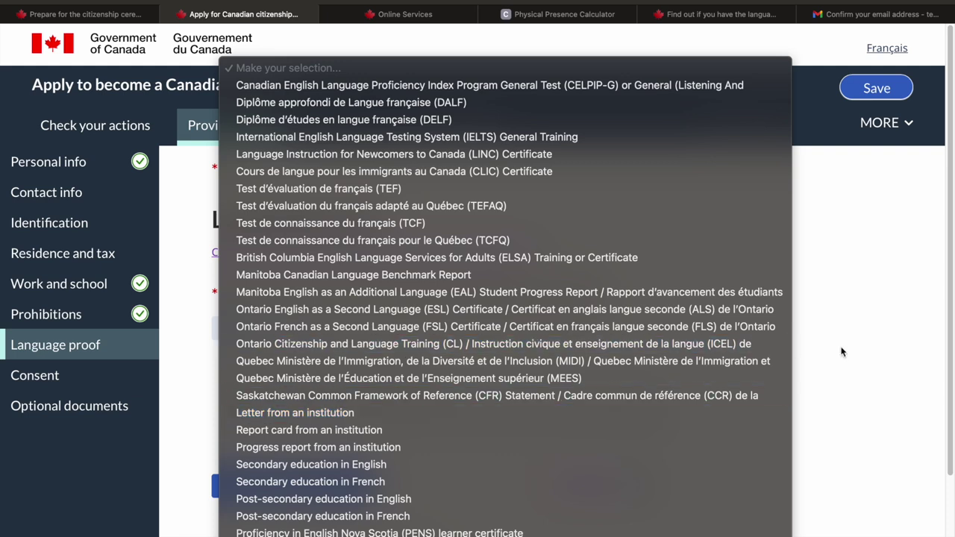
pyautogui.scroll(3, 481, 225)
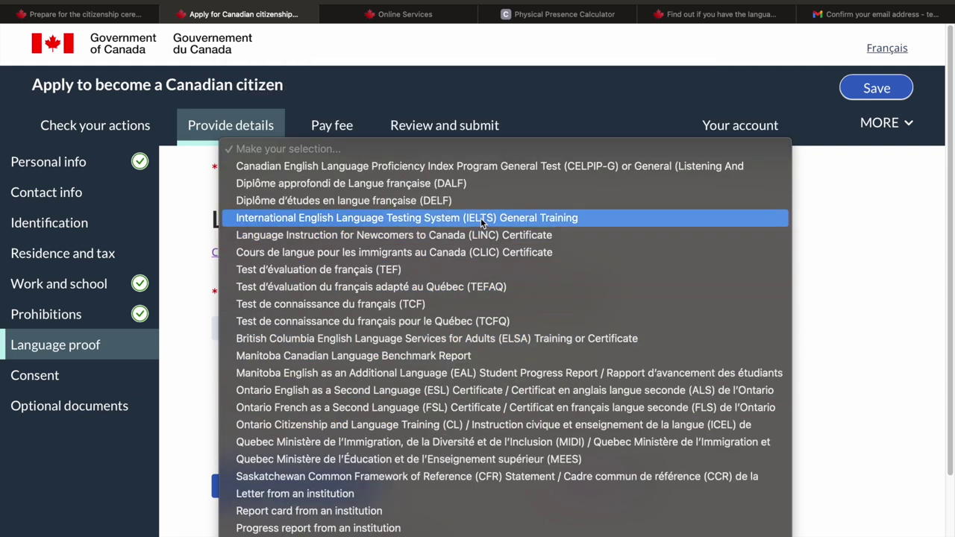
pyautogui.click(481, 217)
pyautogui.scroll(-5, 567, 302)
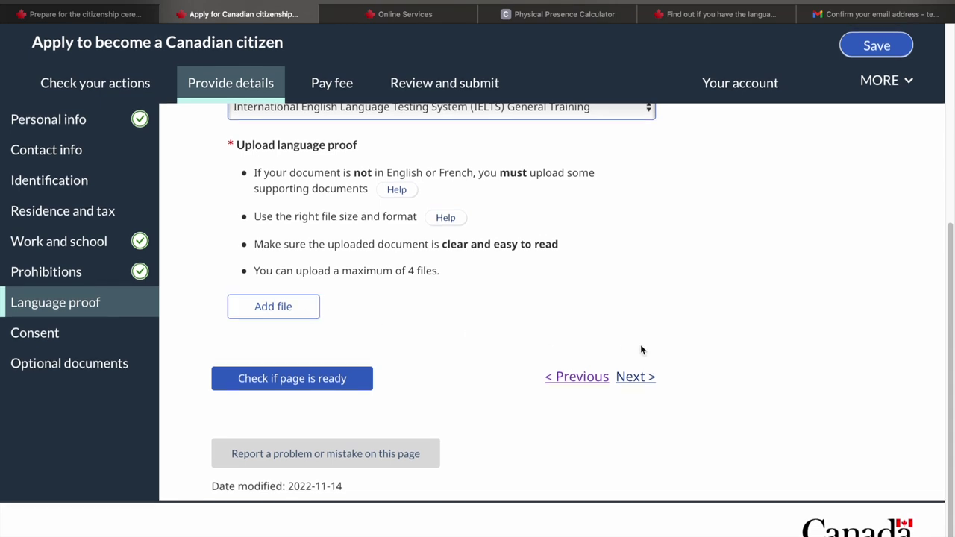
pyautogui.click(651, 378)
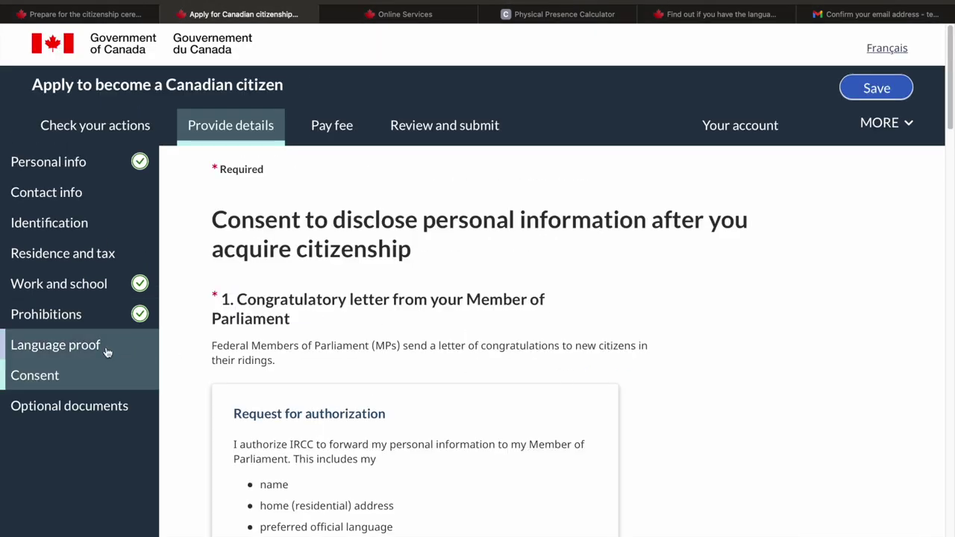
# Answer Yes to the MP letter and National Register of Electors, and declare not living in Quebec
pyautogui.scroll(-3, 195, 325)
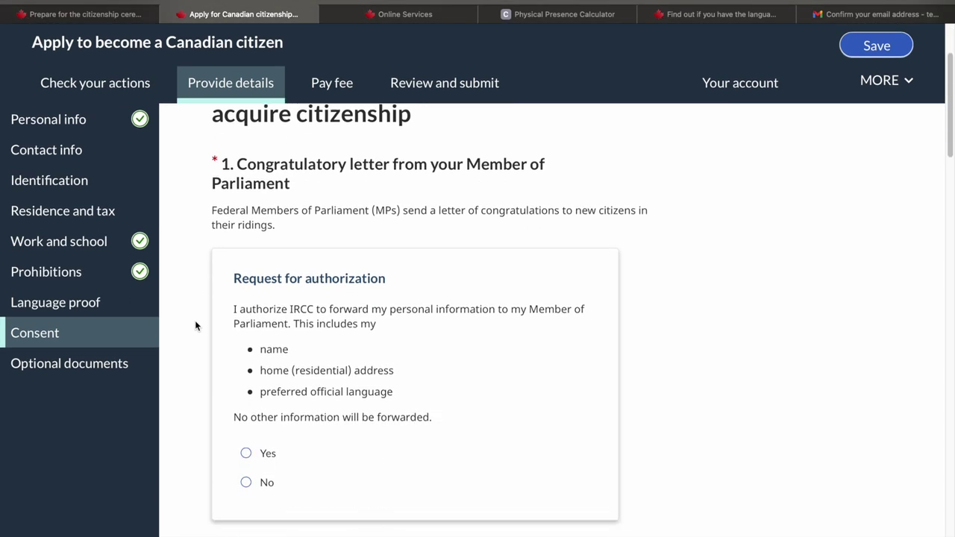
pyautogui.scroll(-2, 245, 405)
pyautogui.click(249, 354)
pyautogui.scroll(-3, 250, 354)
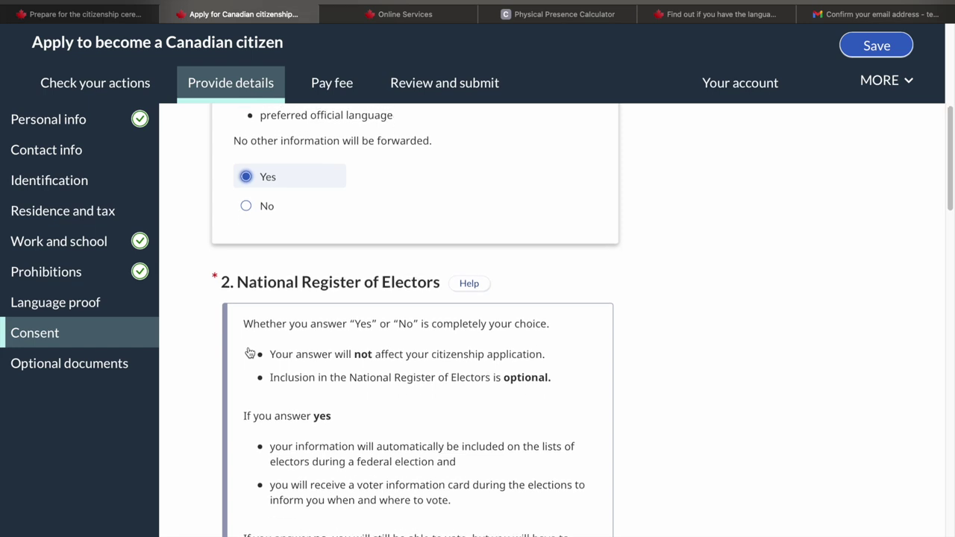
pyautogui.scroll(-15, 250, 352)
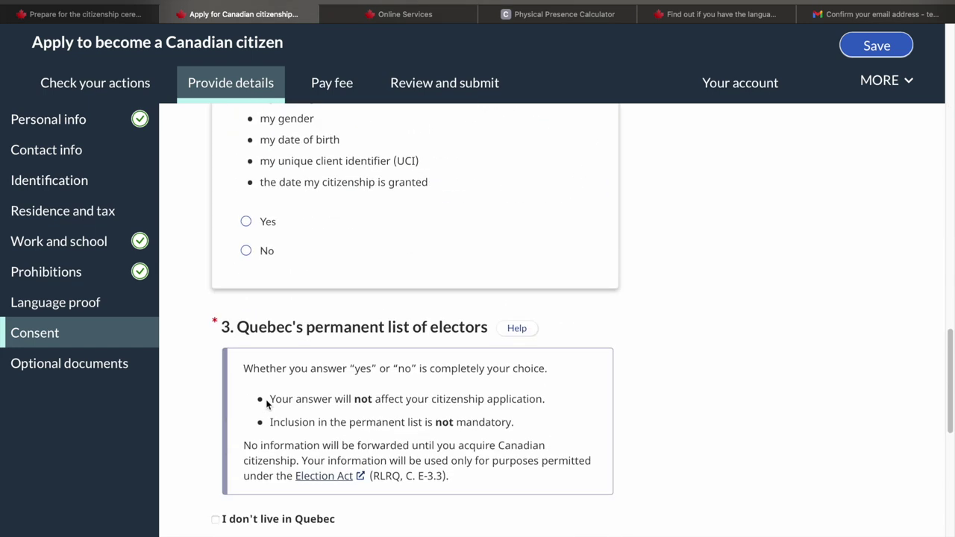
pyautogui.click(246, 222)
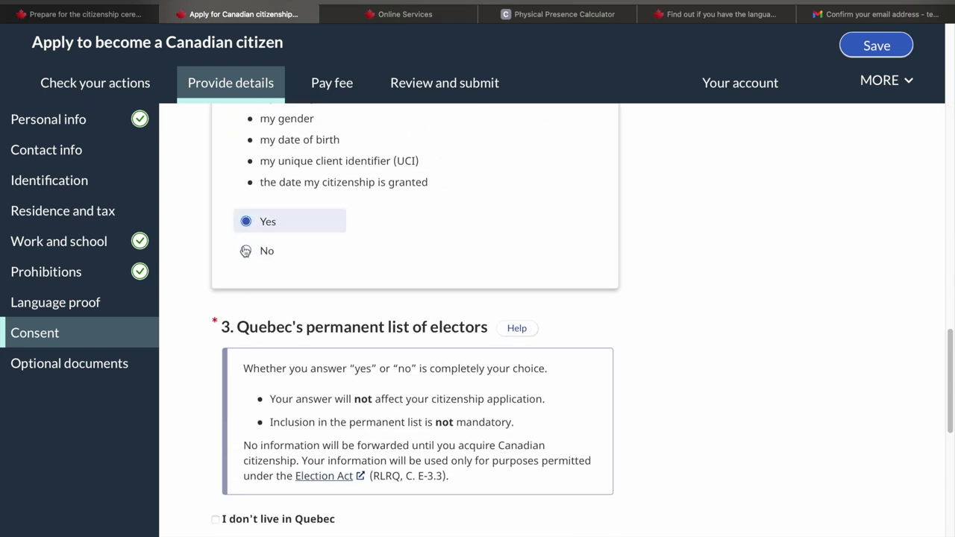
pyautogui.scroll(-4, 232, 321)
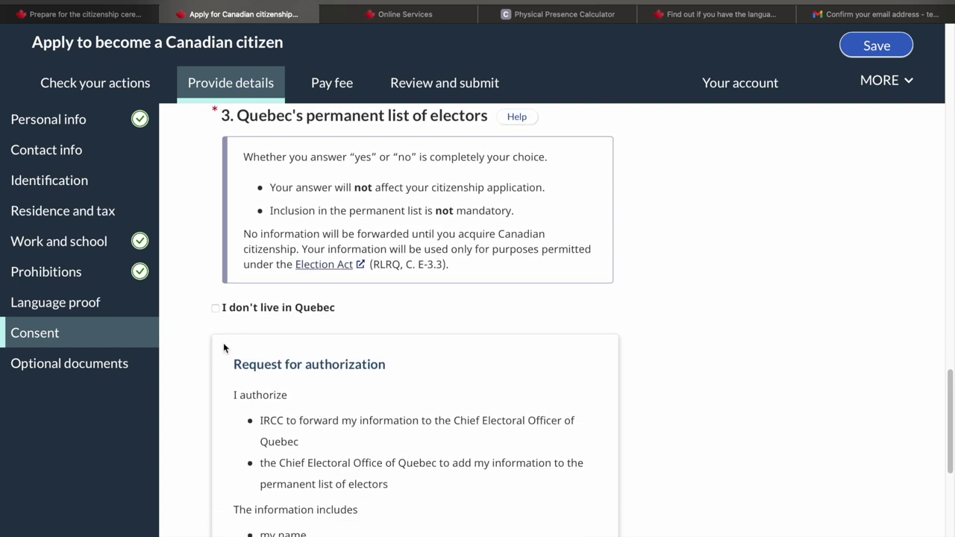
pyautogui.click(216, 308)
pyautogui.scroll(-8, 795, 451)
# Open the 'Pay your application fee online' link from the Pay fee page in a new tab
pyautogui.click(793, 440)
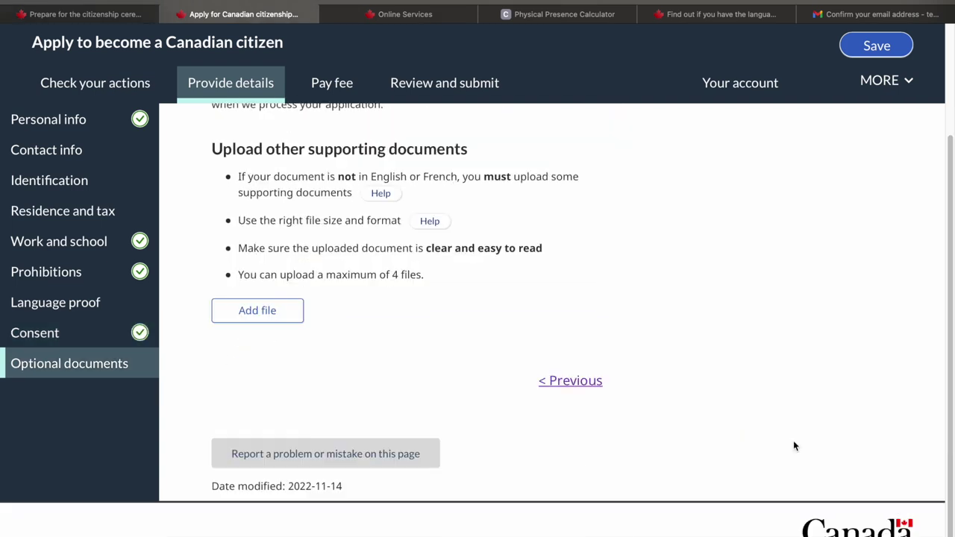
pyautogui.scroll(3, 350, 316)
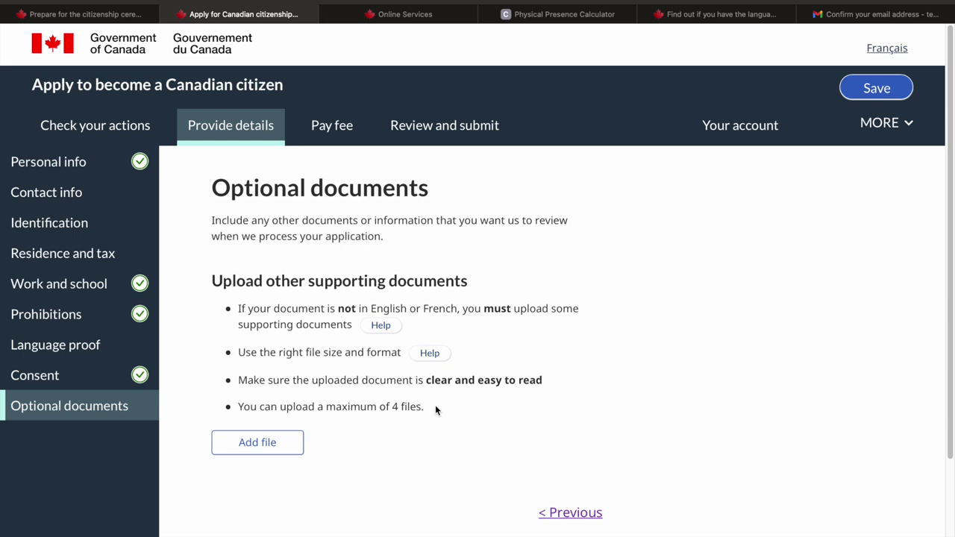
pyautogui.rightClick(246, 325)
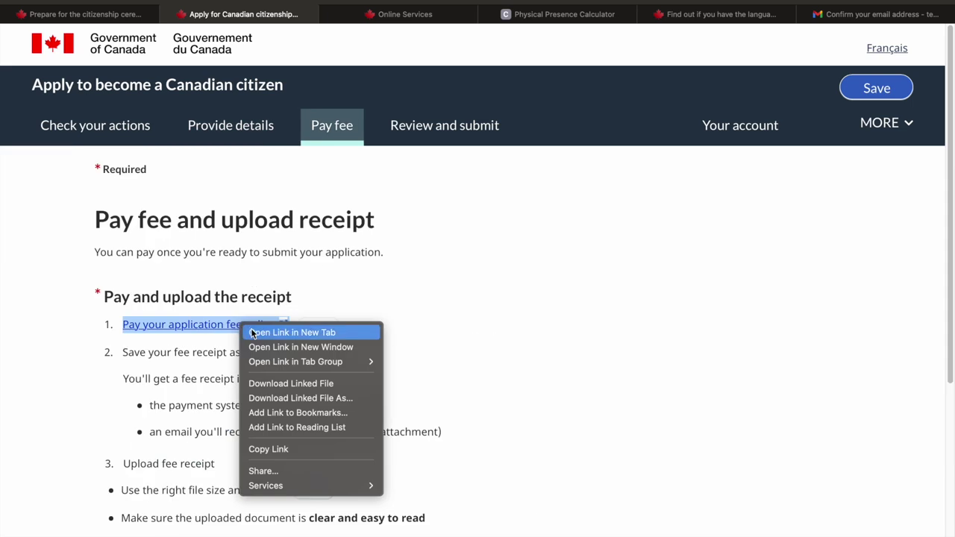
pyautogui.click(252, 331)
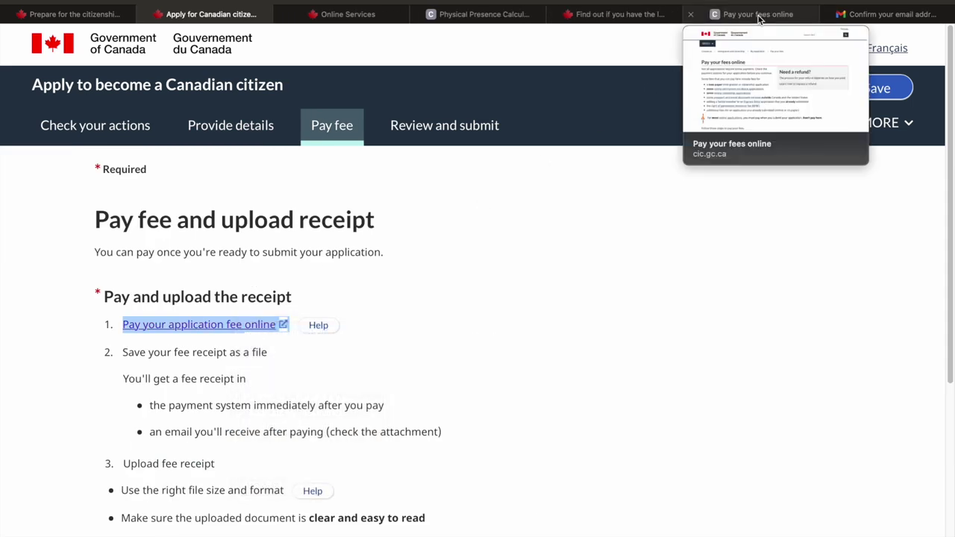
# On the fee payment page, choose Citizenship as the application type
pyautogui.click(759, 18)
pyautogui.scroll(-9, 393, 352)
pyautogui.scroll(-12, 393, 352)
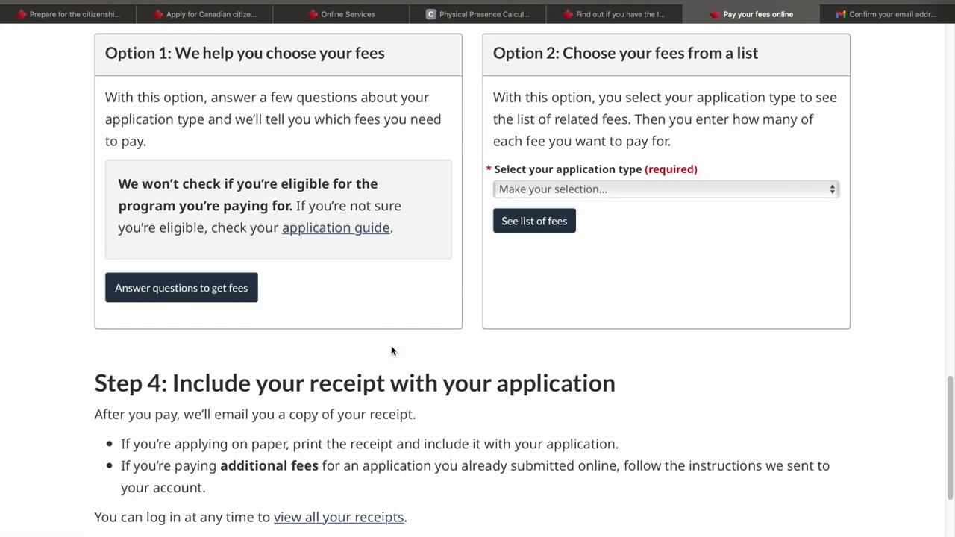
pyautogui.click(668, 188)
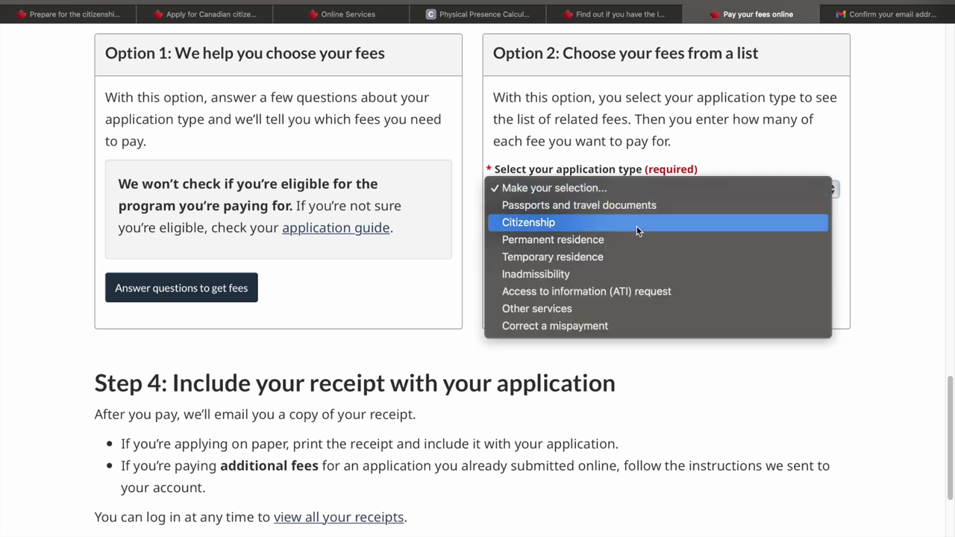
pyautogui.click(636, 223)
pyautogui.click(523, 280)
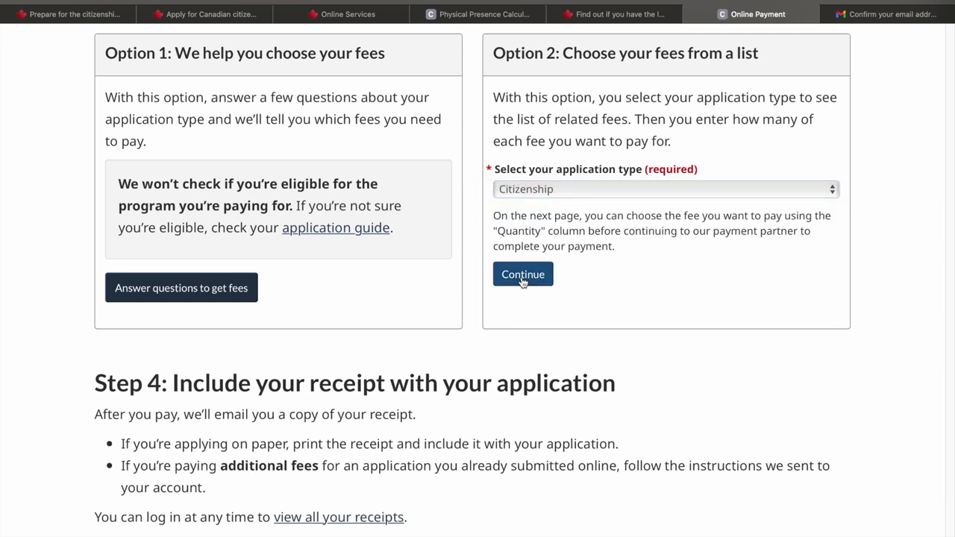
# Enter a quantity of 1 for the Adult (18 and over) fee and submit it
pyautogui.scroll(-3, 521, 282)
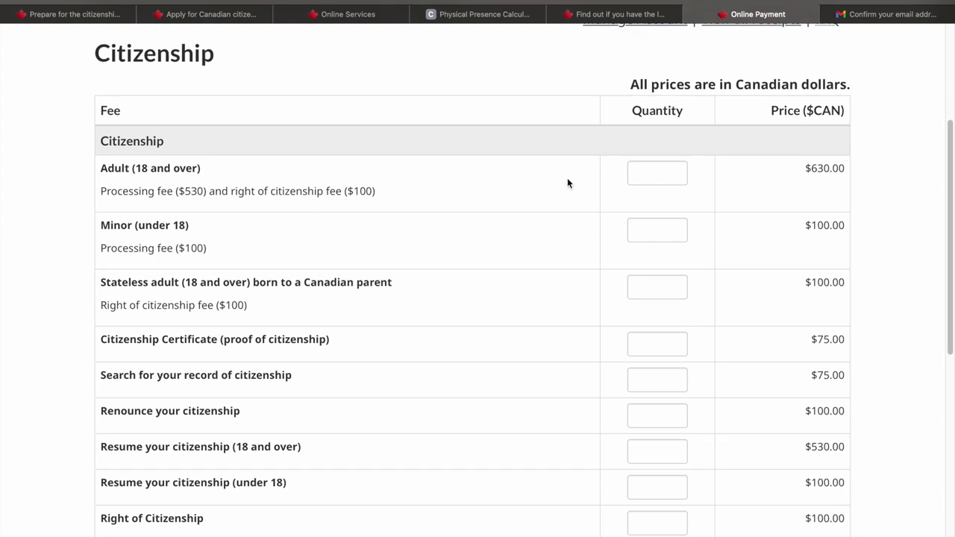
pyautogui.click(649, 175)
pyautogui.write('1')
pyautogui.click(933, 214)
pyautogui.scroll(-6, 869, 173)
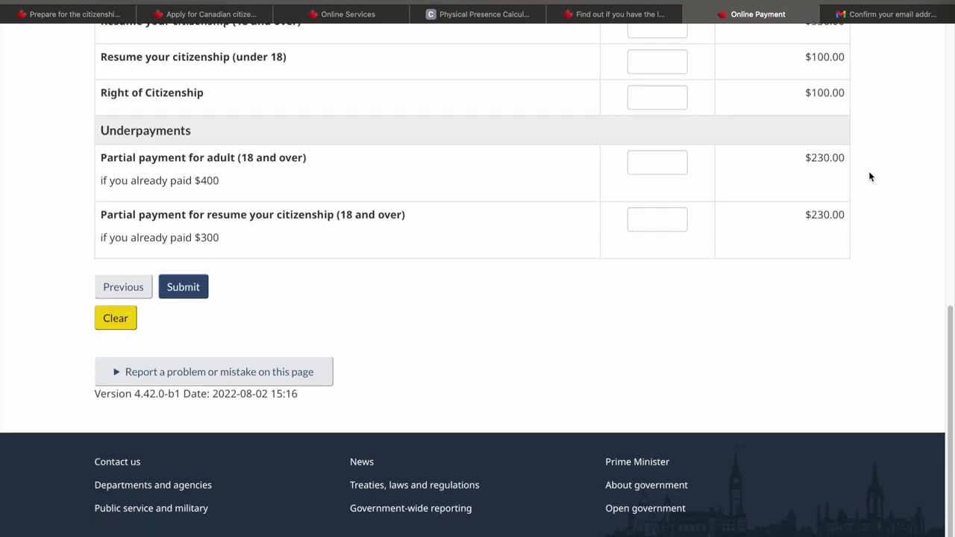
pyautogui.click(182, 295)
# Proceed to the $630.00 card checkout, try the CVV and cardholder fields, then return to the application
pyautogui.scroll(-3, 315, 330)
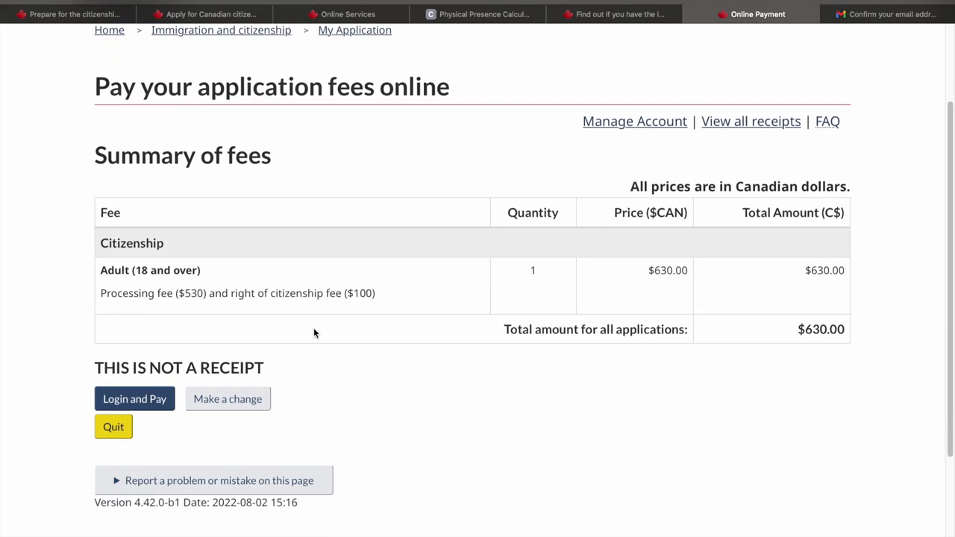
pyautogui.click(135, 403)
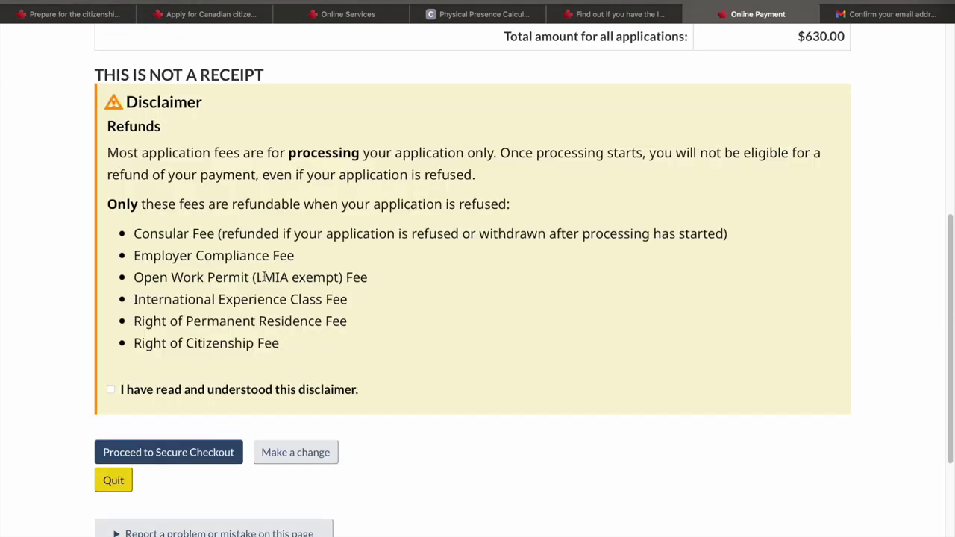
pyautogui.scroll(5, 263, 275)
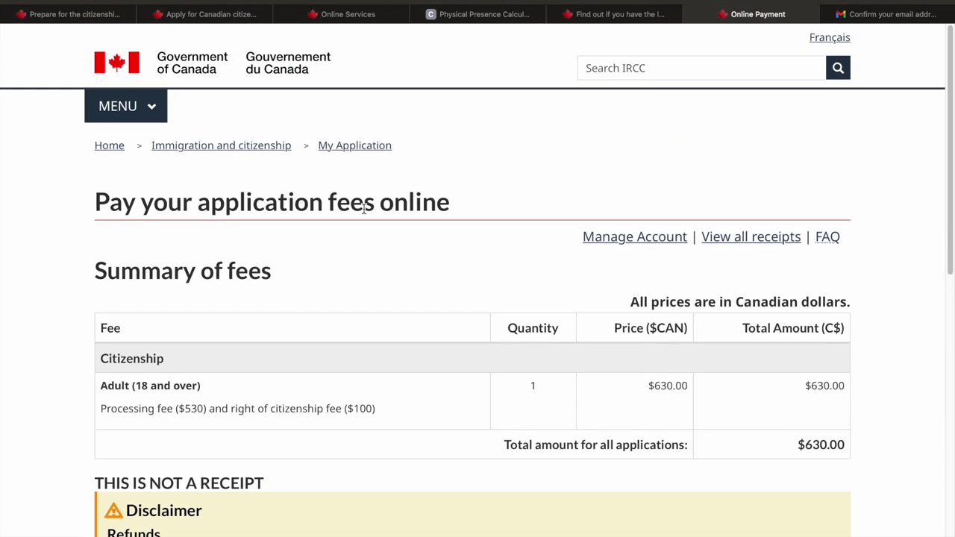
pyautogui.scroll(-10, 364, 208)
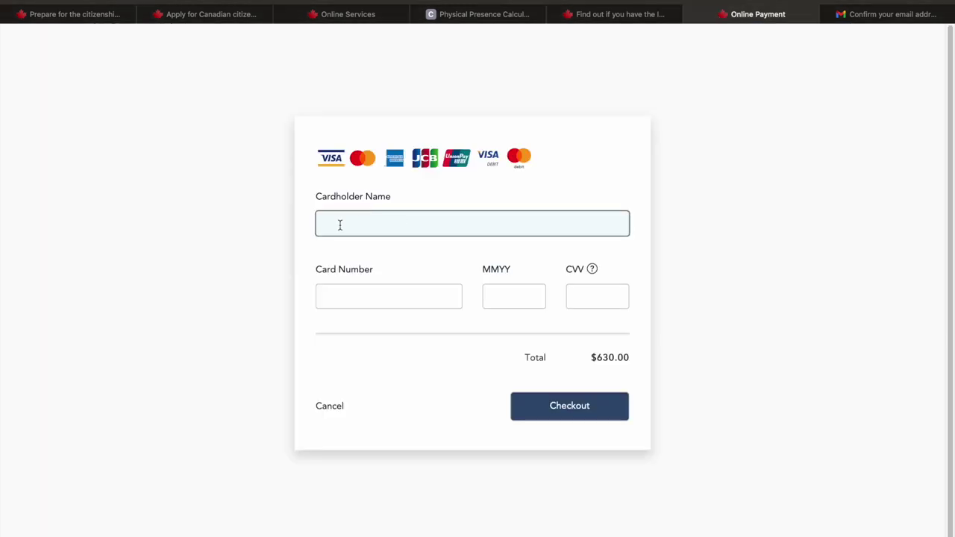
pyautogui.click(574, 270)
pyautogui.click(513, 218)
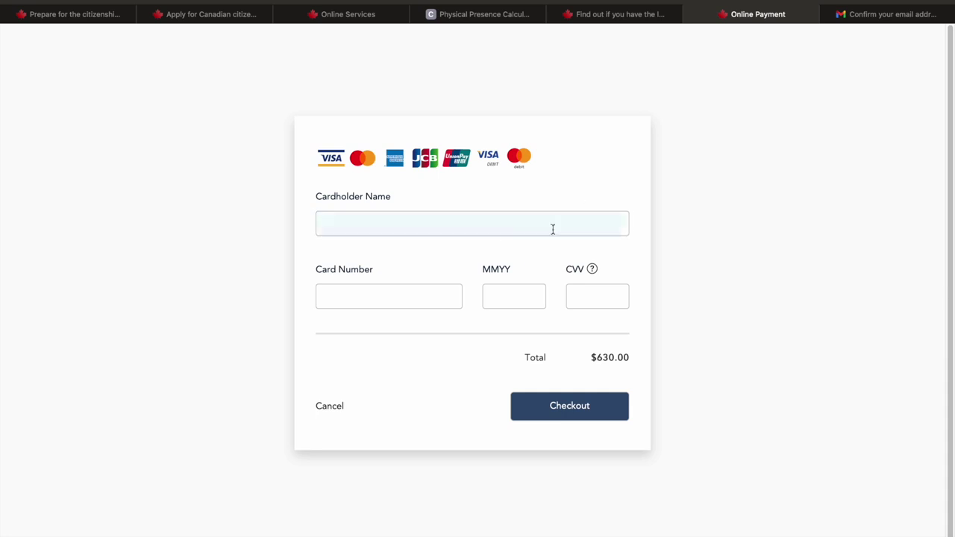
pyautogui.press('super+2')
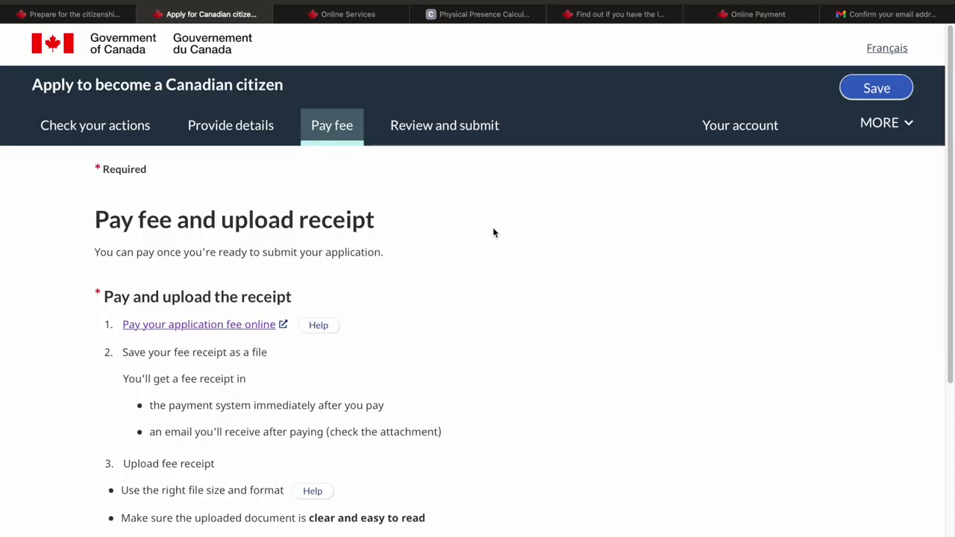
# Open the Review before you submit checklist and scroll through each section's readiness status
pyautogui.scroll(-5, 493, 232)
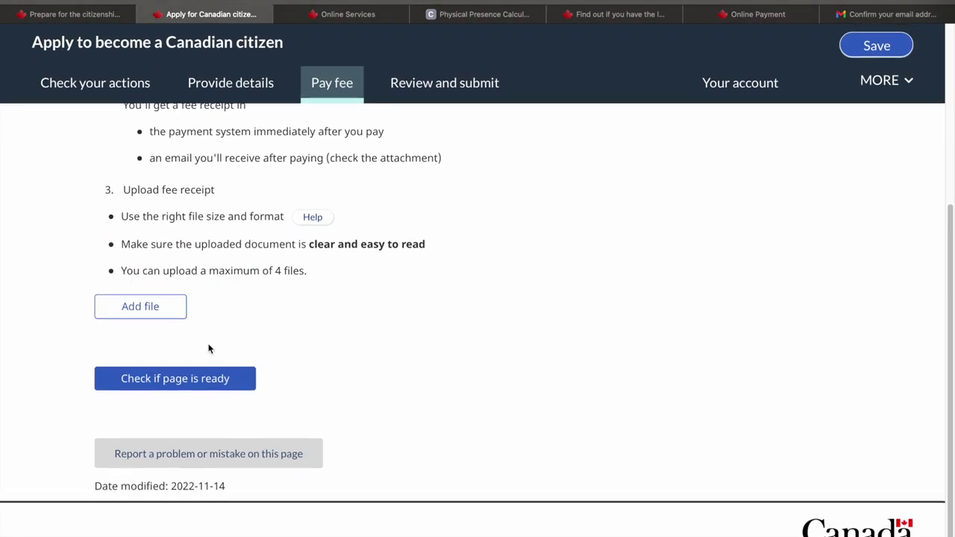
pyautogui.click(436, 94)
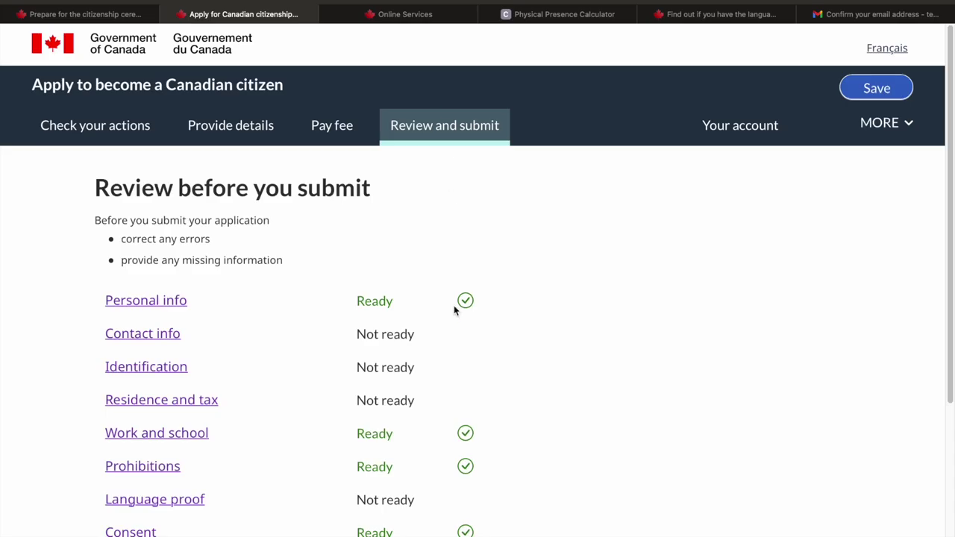
pyautogui.scroll(-3, 454, 309)
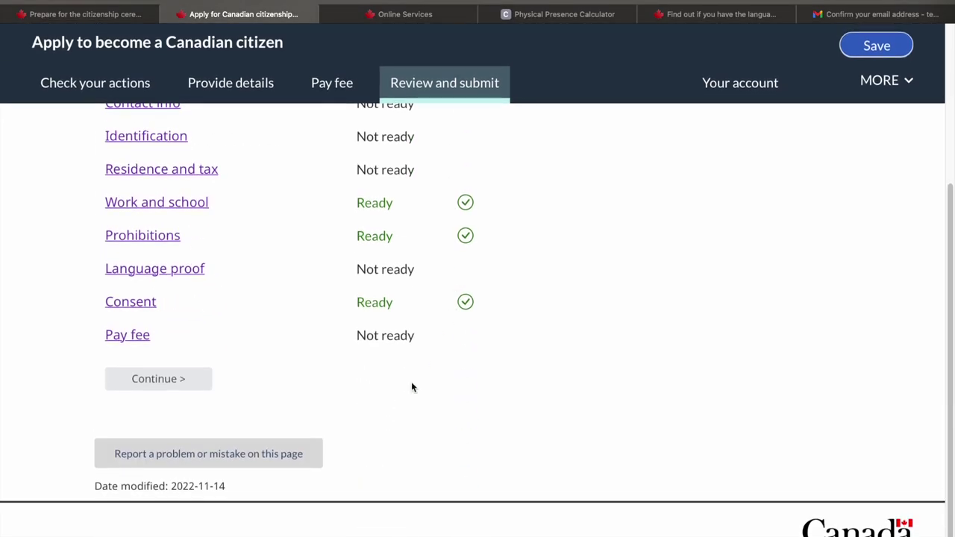
pyautogui.scroll(2, 411, 386)
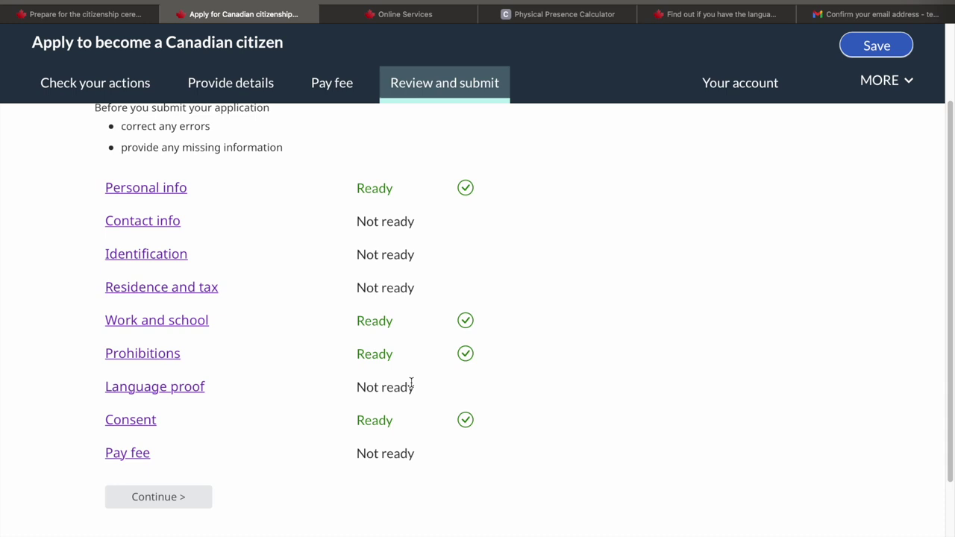